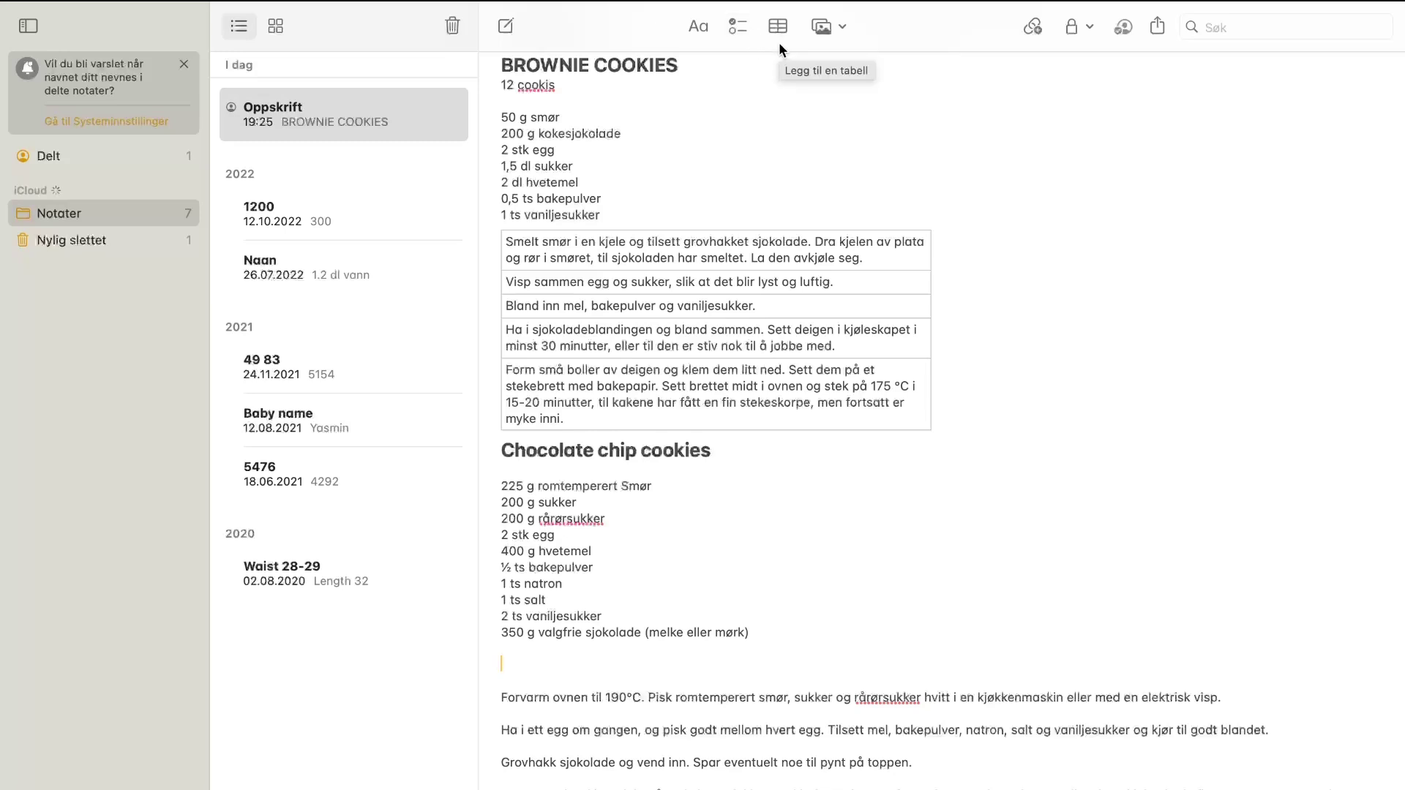
# Scroll down and back up through the recipe note in Apple Notes
pyautogui.scroll(-2, 841, 201)
pyautogui.scroll(3, 841, 201)
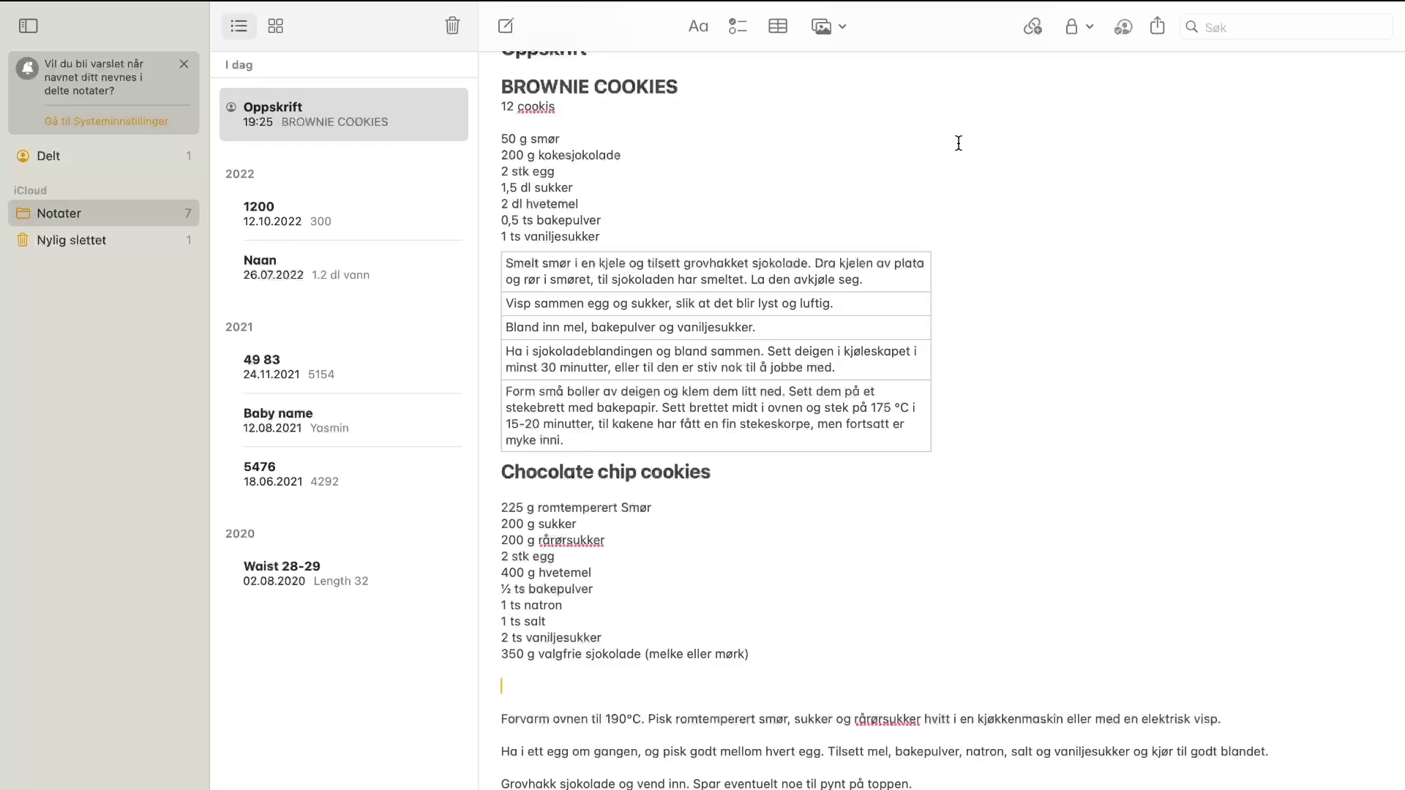
pyautogui.scroll(-2, 529, 218)
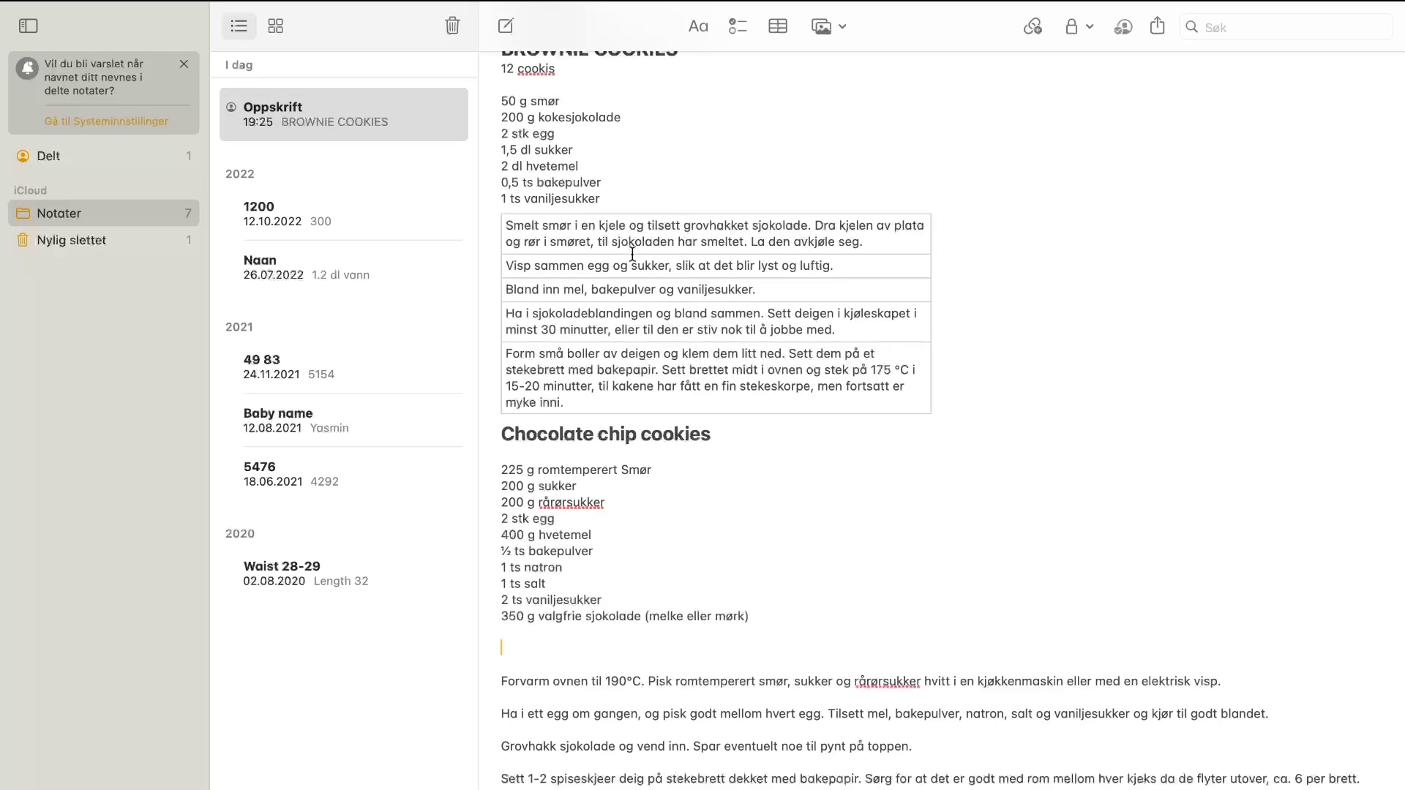
pyautogui.scroll(3, 633, 254)
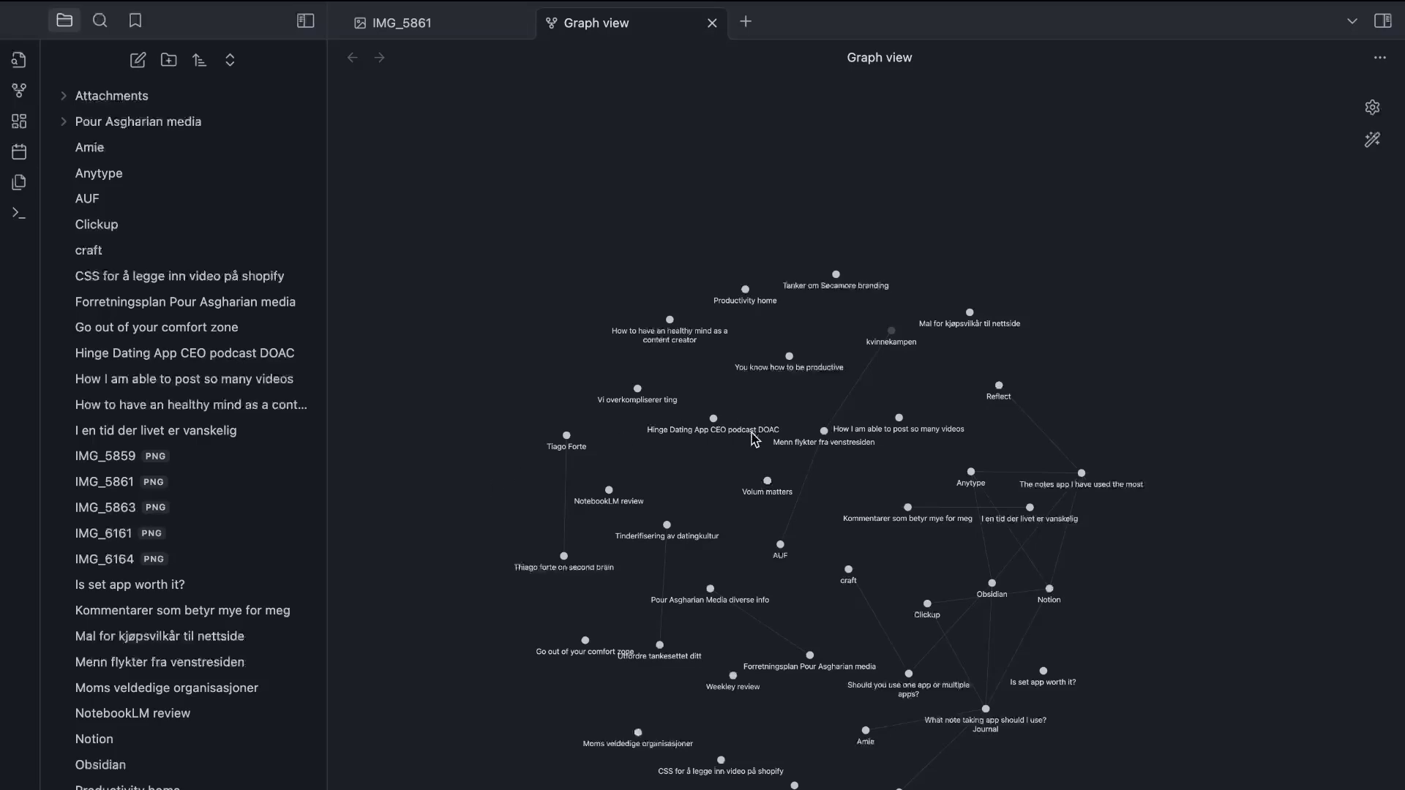
pyautogui.scroll(5, 755, 439)
pyautogui.scroll(-5, 755, 439)
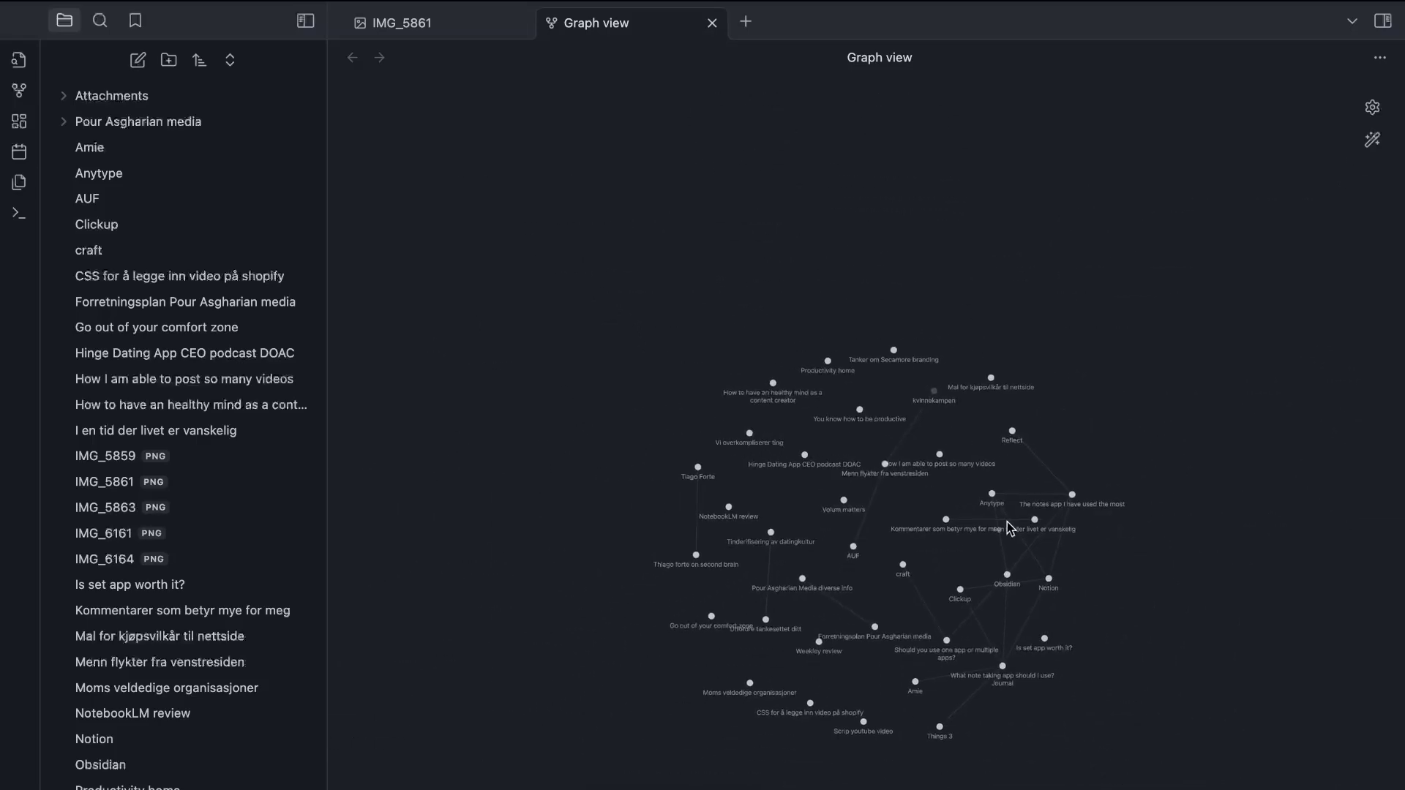
pyautogui.moveTo(1149, 580); pyautogui.dragTo(1111, 505)
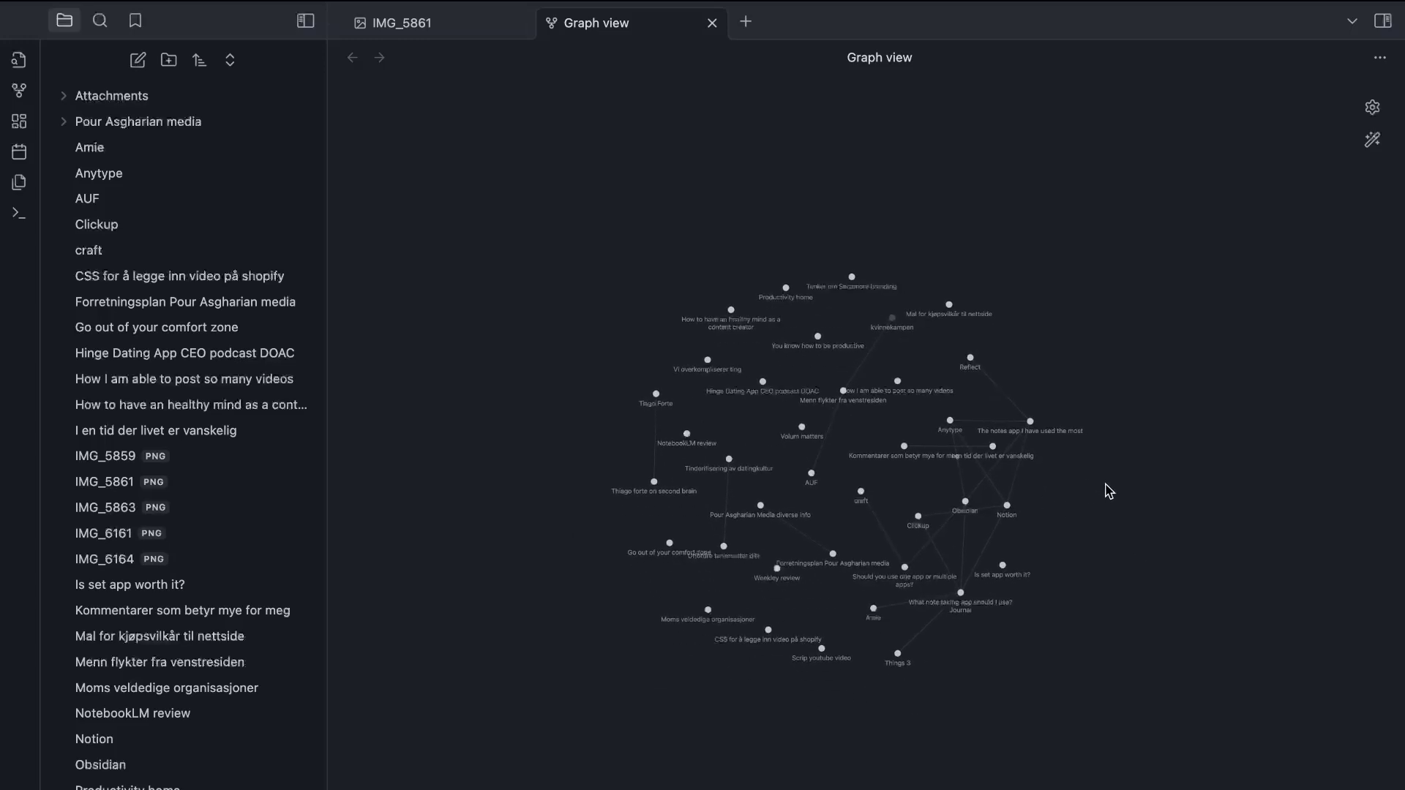
pyautogui.scroll(2, 1104, 490)
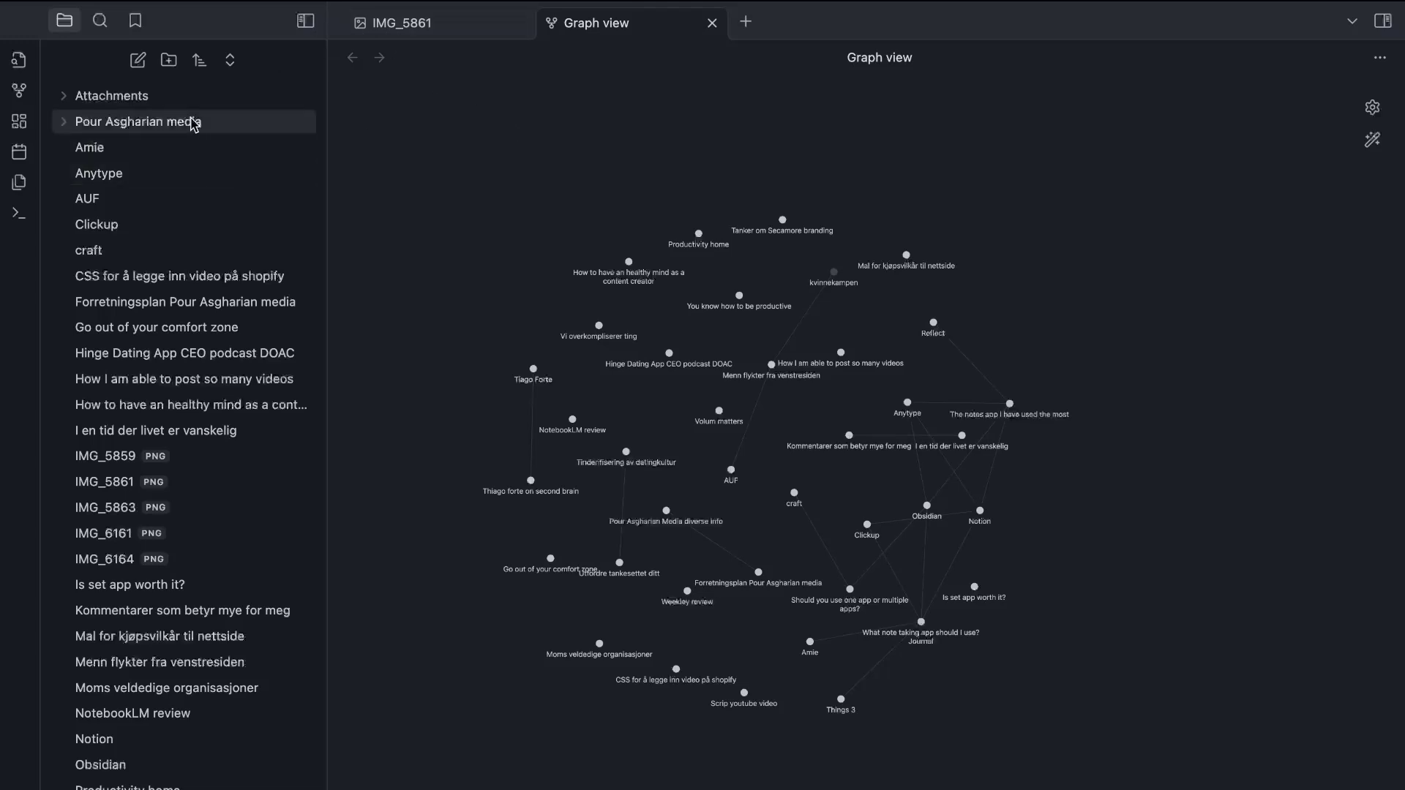
pyautogui.scroll(-5, 201, 248)
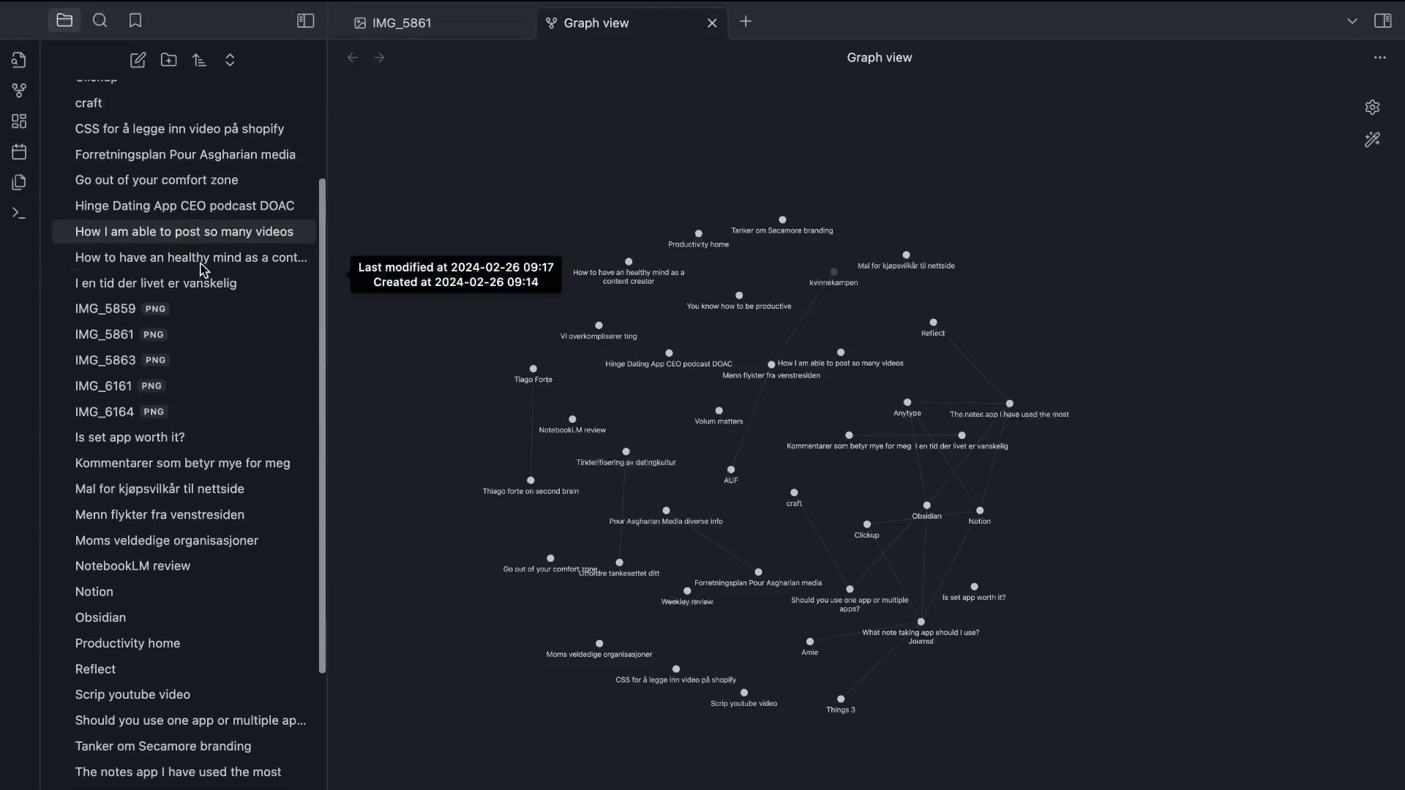
pyautogui.scroll(-3, 204, 271)
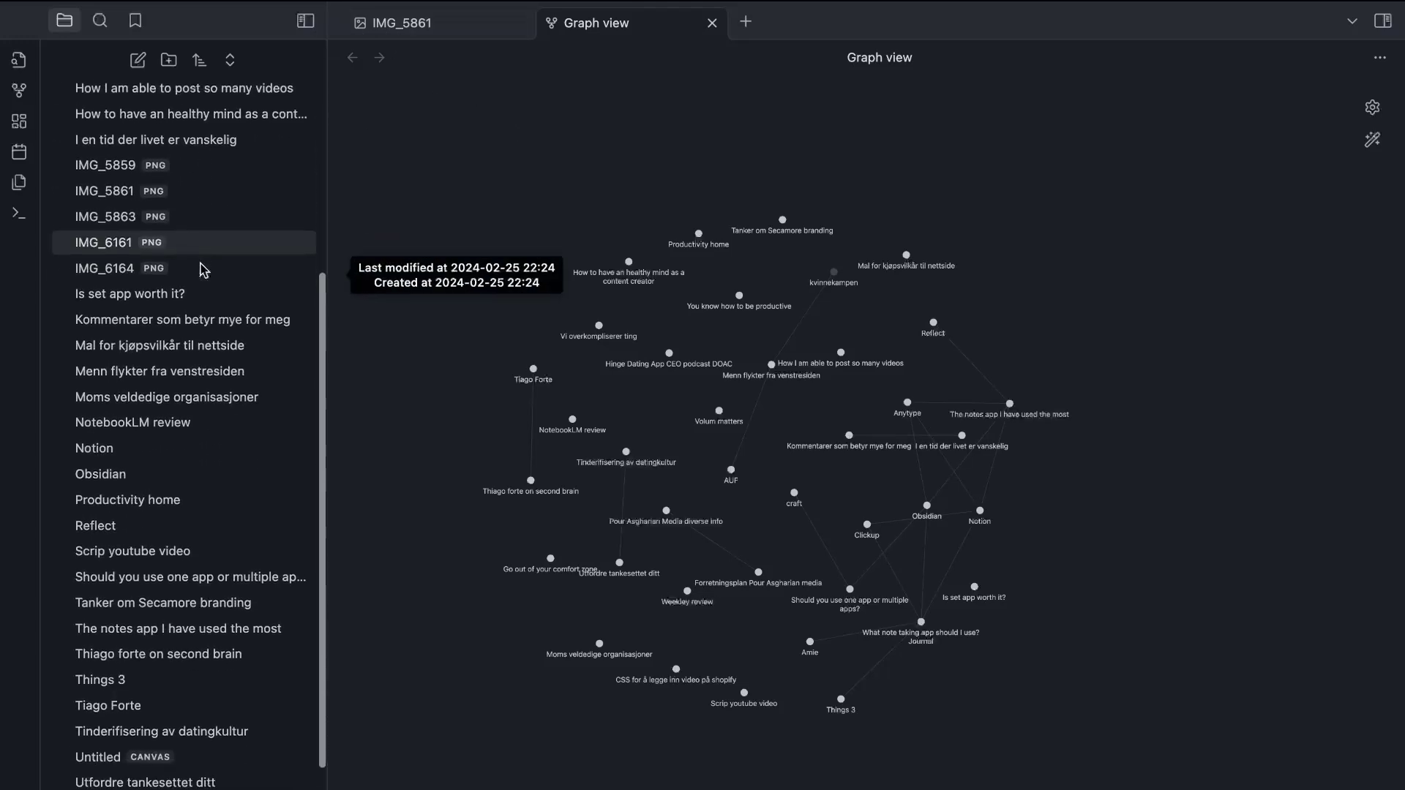
# Open the #socialmediaidea note 'Should you use one app or multiple apps?' and expand the Pour Asgharian media folder
pyautogui.click(170, 582)
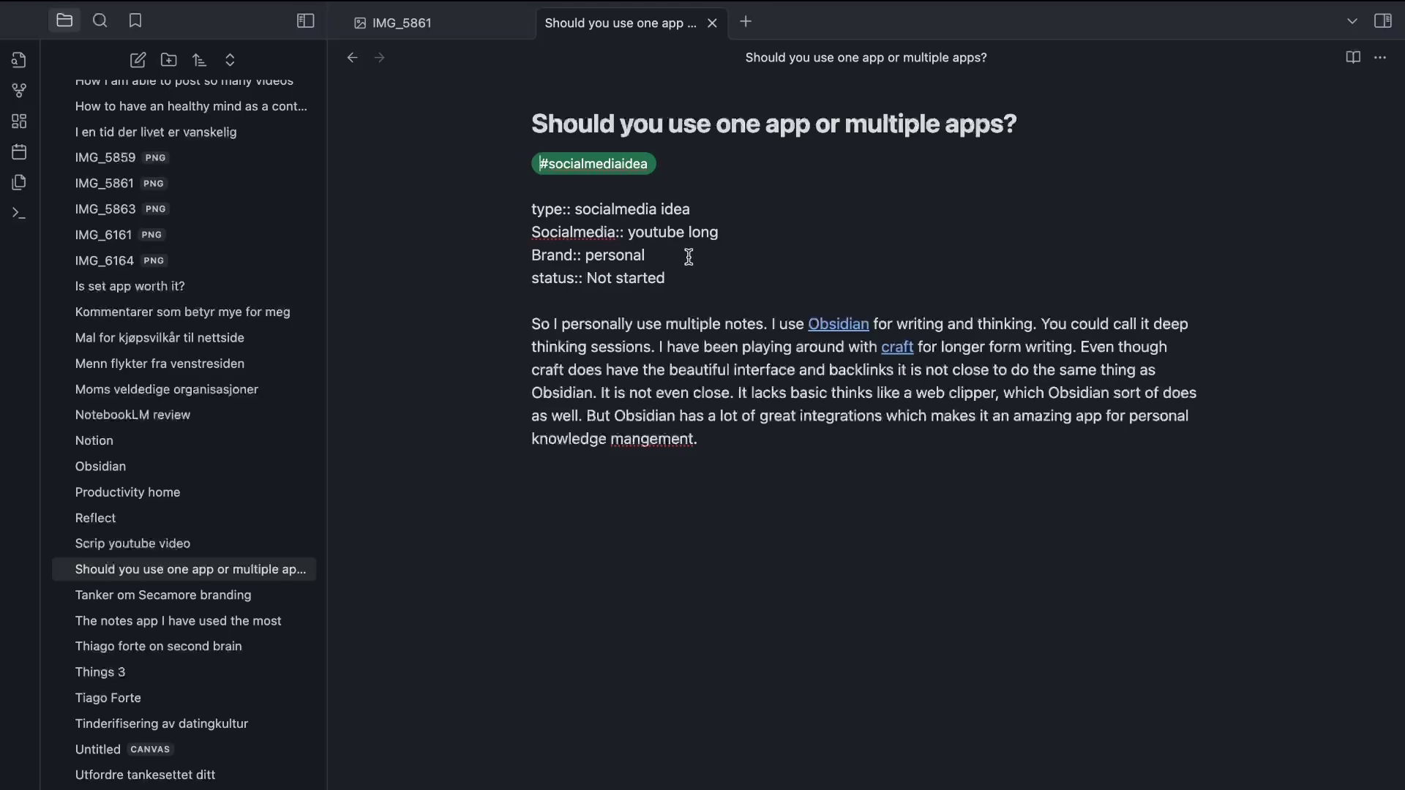
pyautogui.scroll(-1, 294, 325)
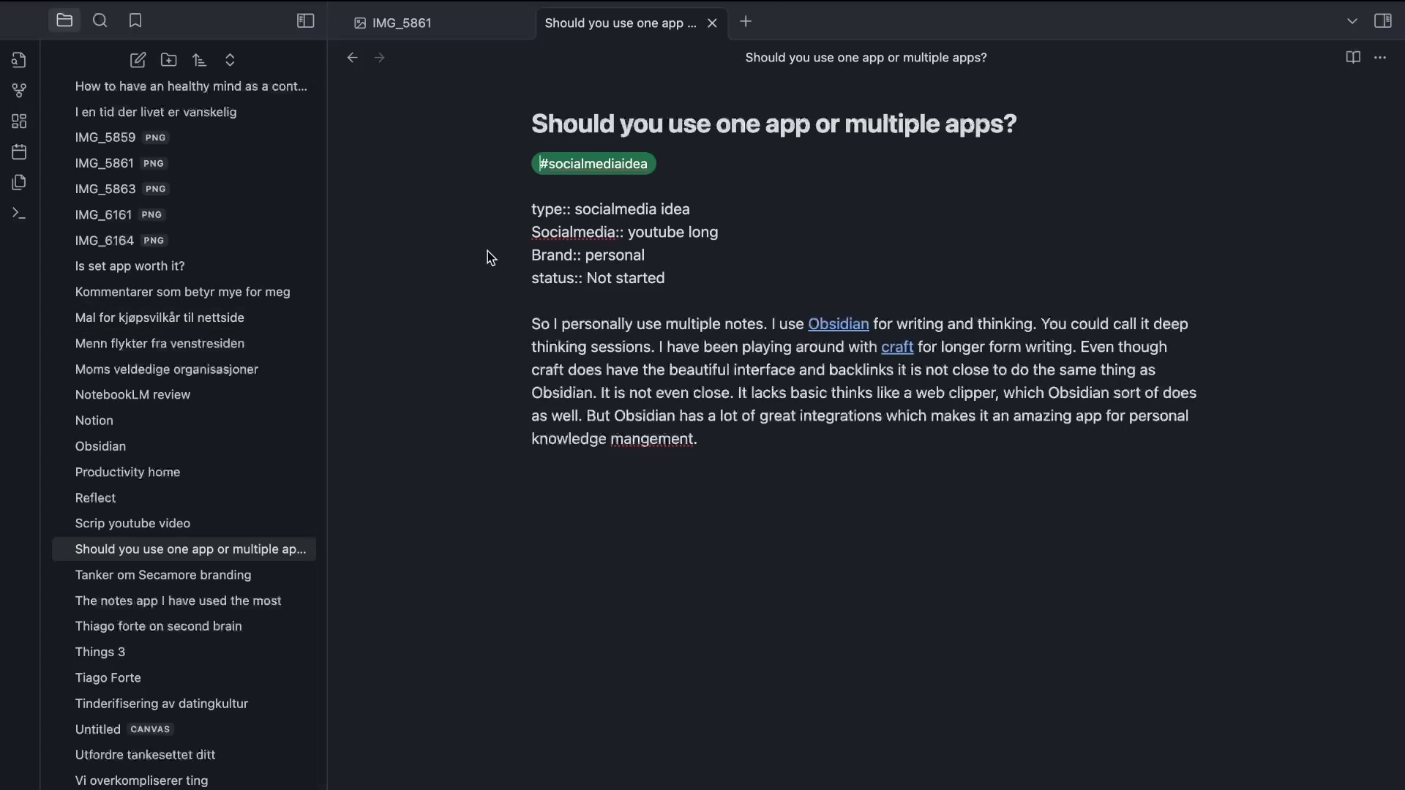
pyautogui.scroll(-3, 288, 311)
pyautogui.scroll(10, 288, 311)
pyautogui.scroll(5, 288, 313)
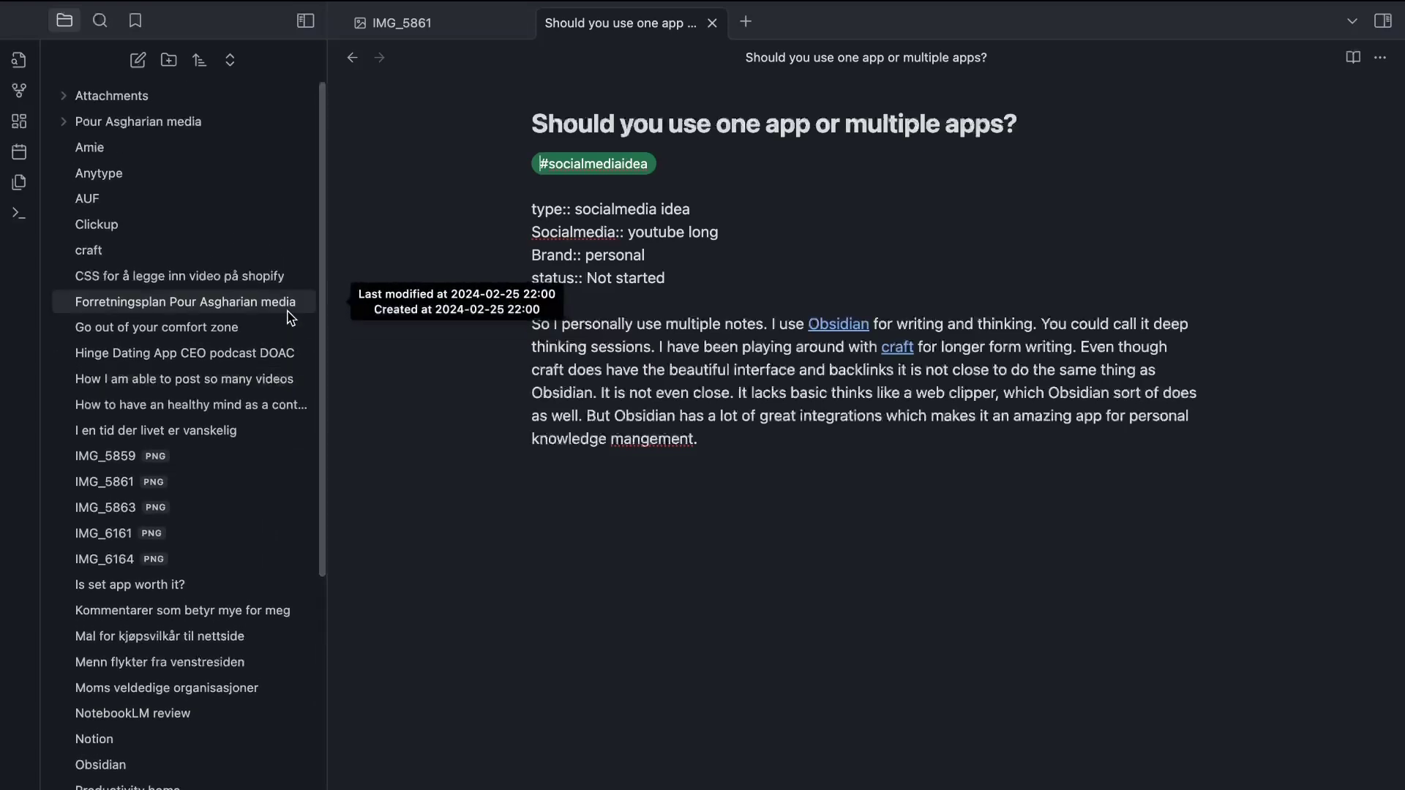
pyautogui.click(70, 126)
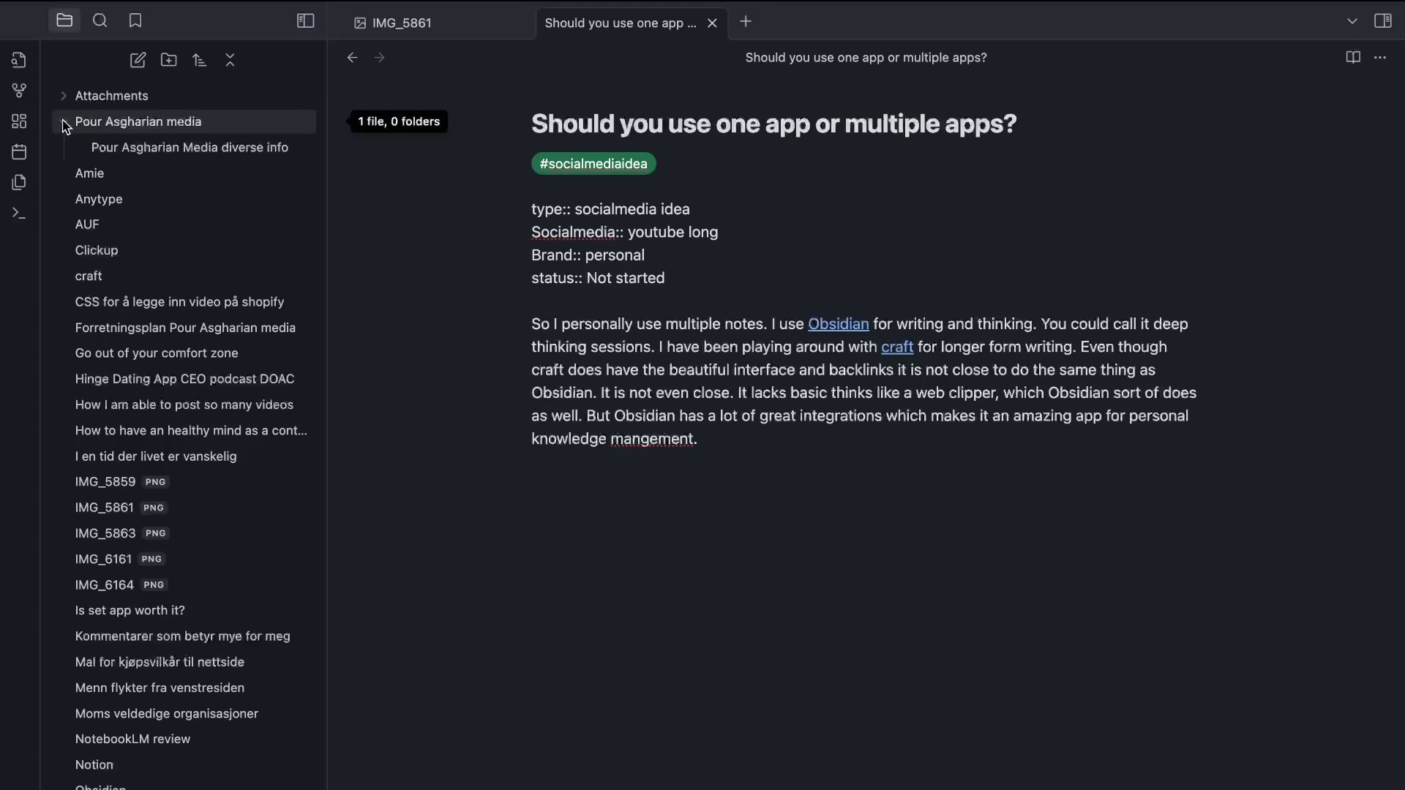
# Collapse the Pour Asgharian media folder in the file explorer to hide its note
pyautogui.click(65, 126)
pyautogui.scroll(-1, 109, 146)
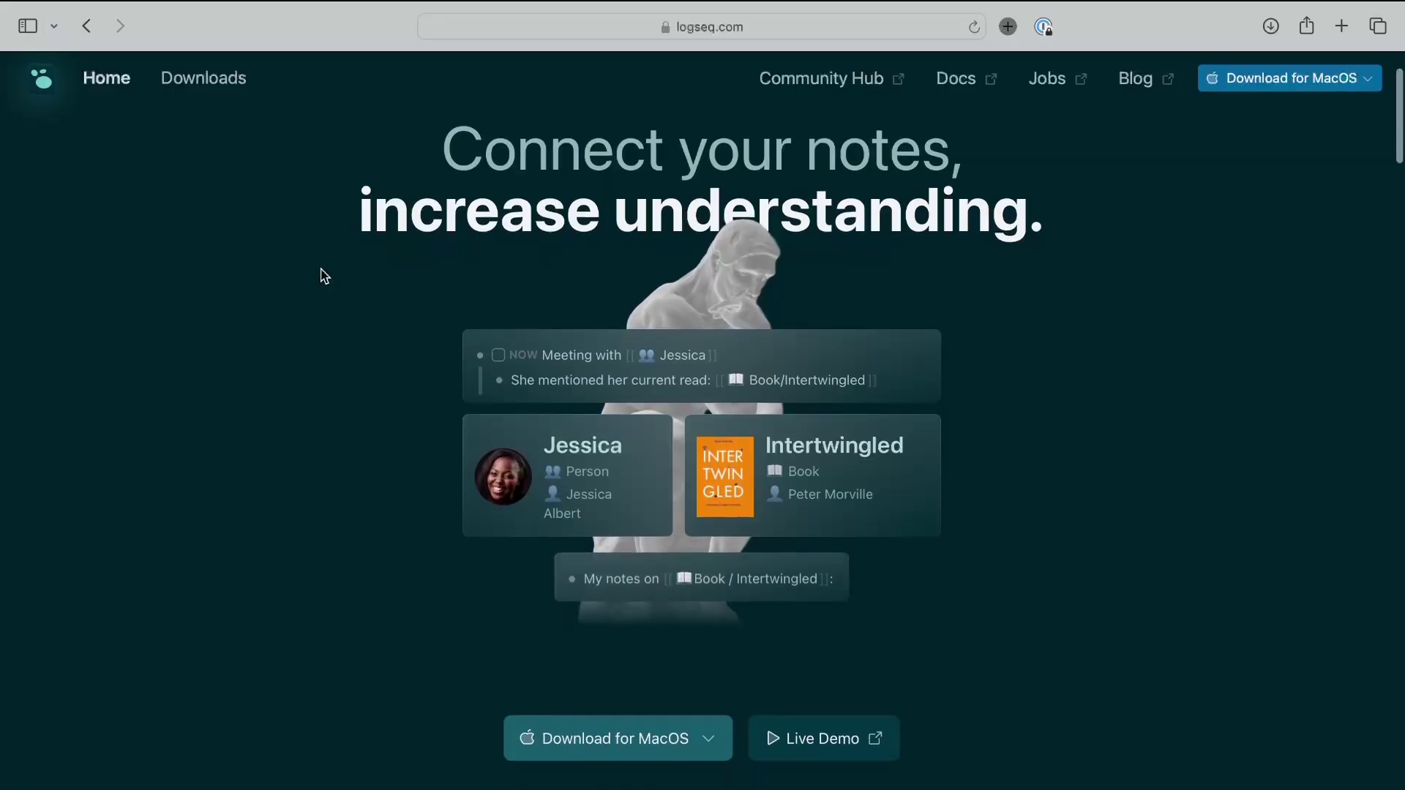
# Scroll through the logseq.com homepage's feature and use-case sections
pyautogui.scroll(-2, 325, 275)
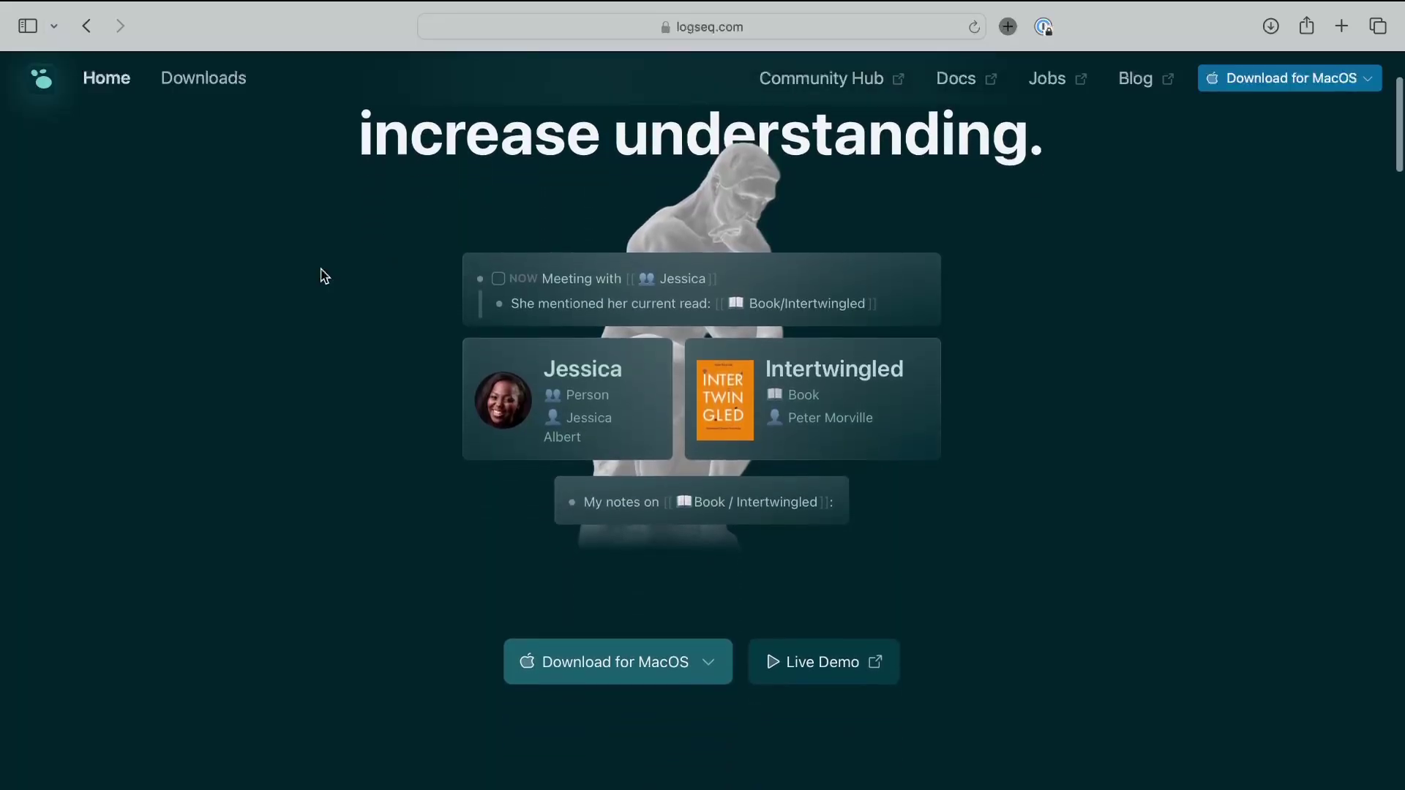
pyautogui.scroll(-1, 324, 275)
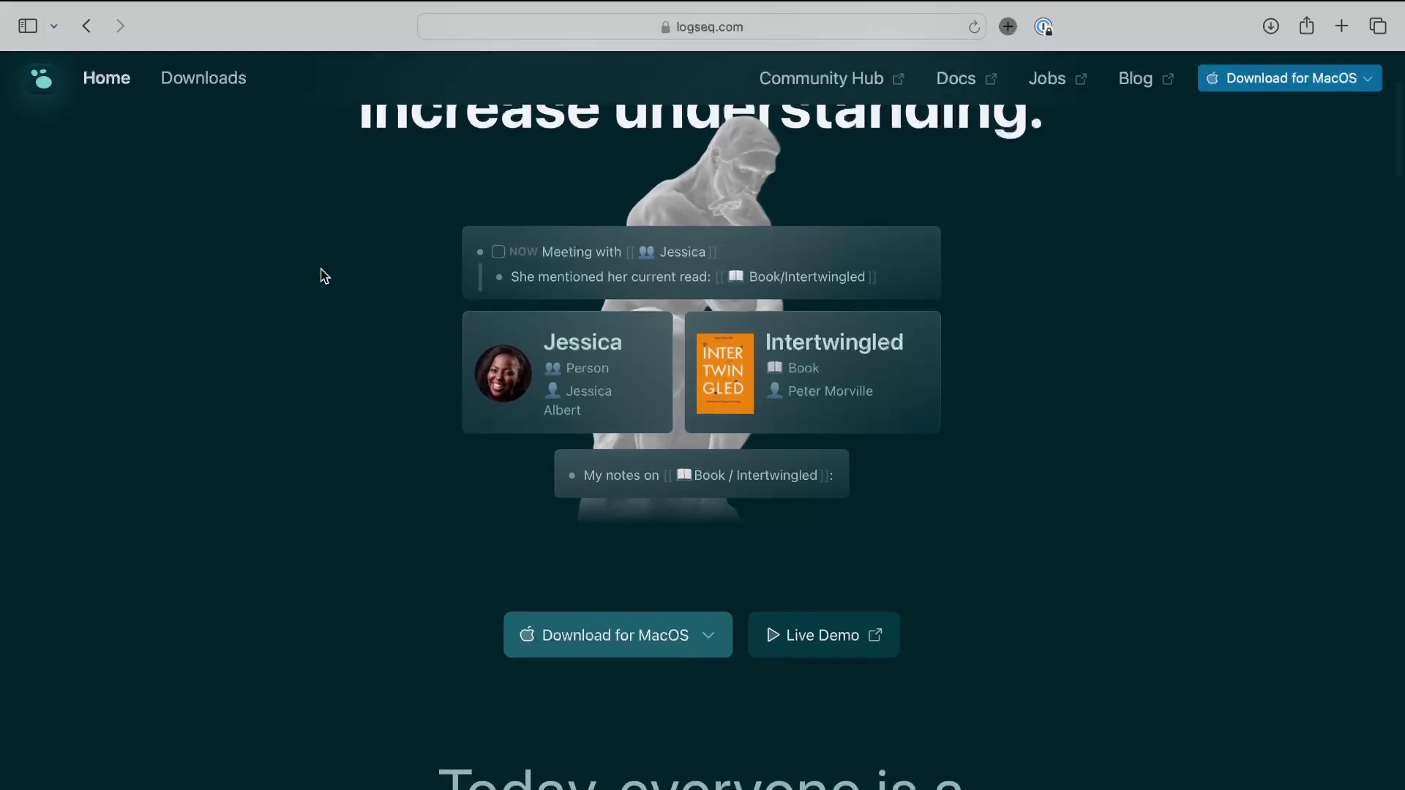
pyautogui.scroll(-1, 324, 276)
pyautogui.scroll(2, 324, 276)
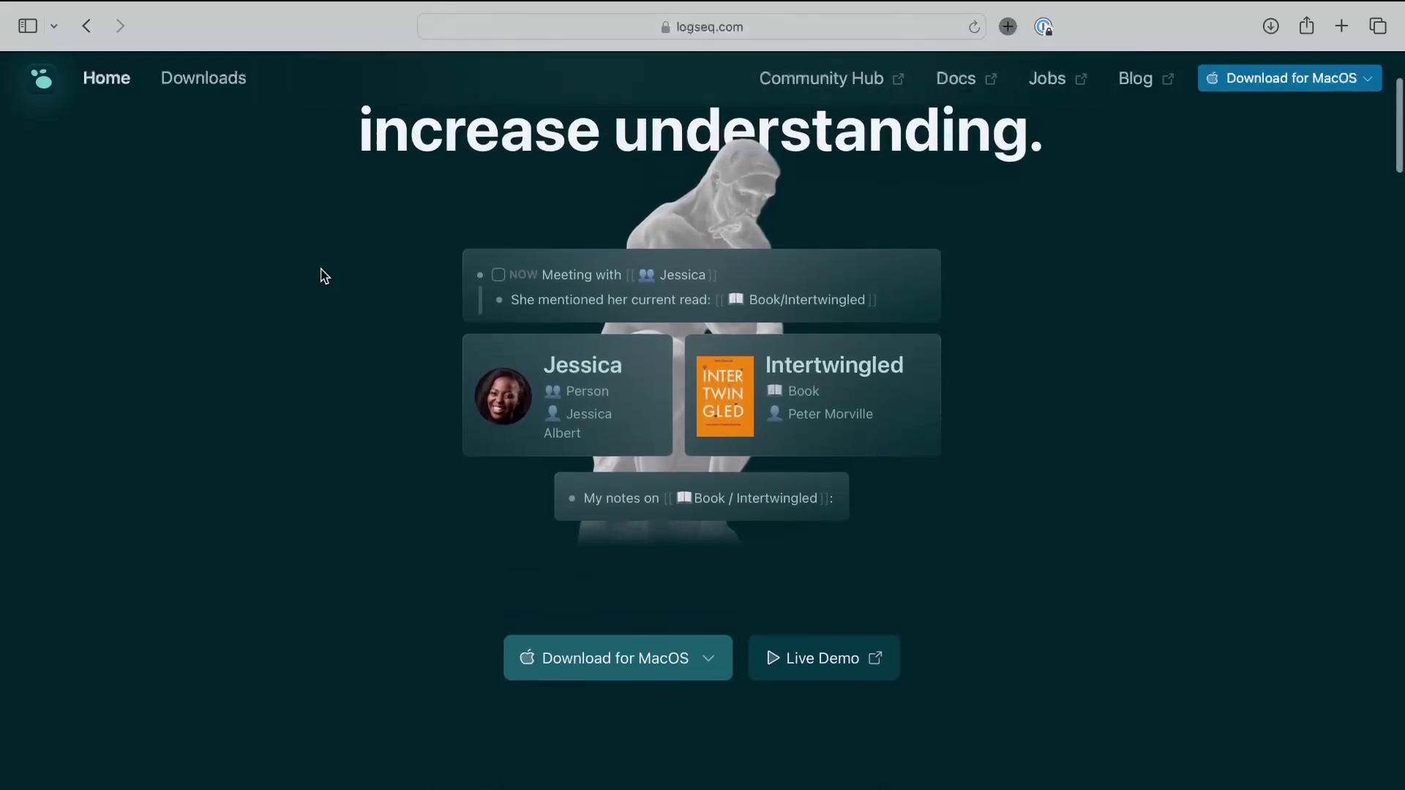
pyautogui.scroll(-2, 324, 276)
pyautogui.scroll(-2, 325, 276)
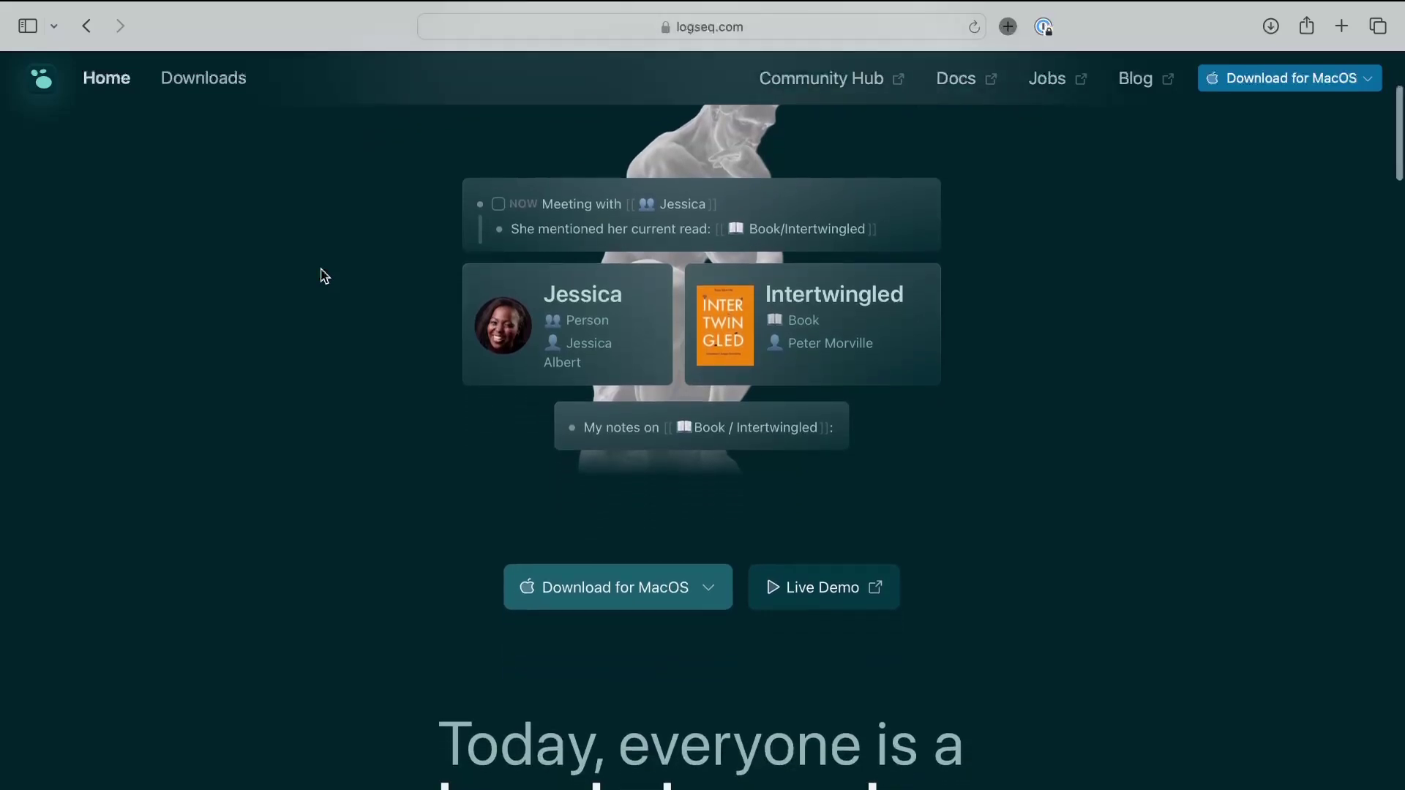
pyautogui.scroll(-5, 324, 276)
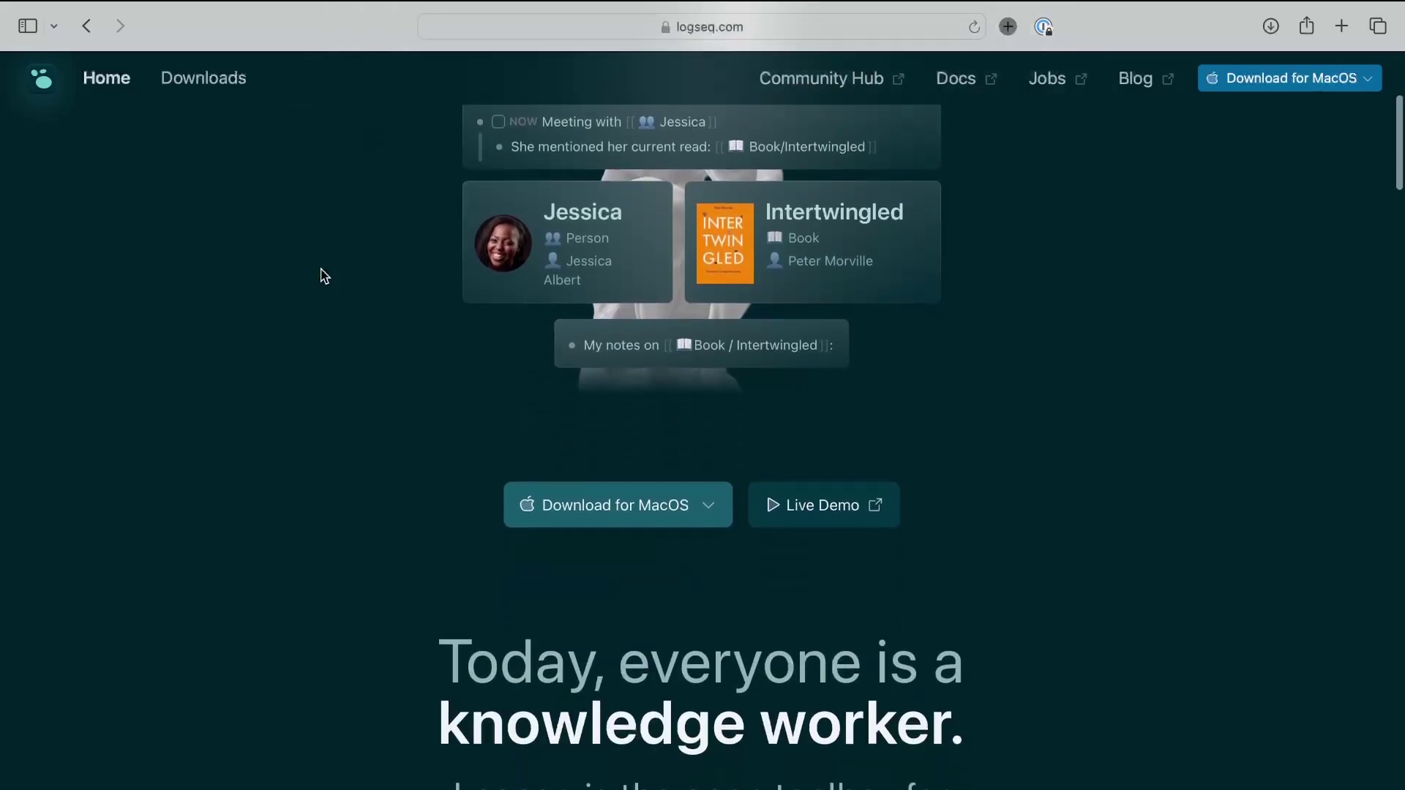
pyautogui.scroll(-10, 324, 276)
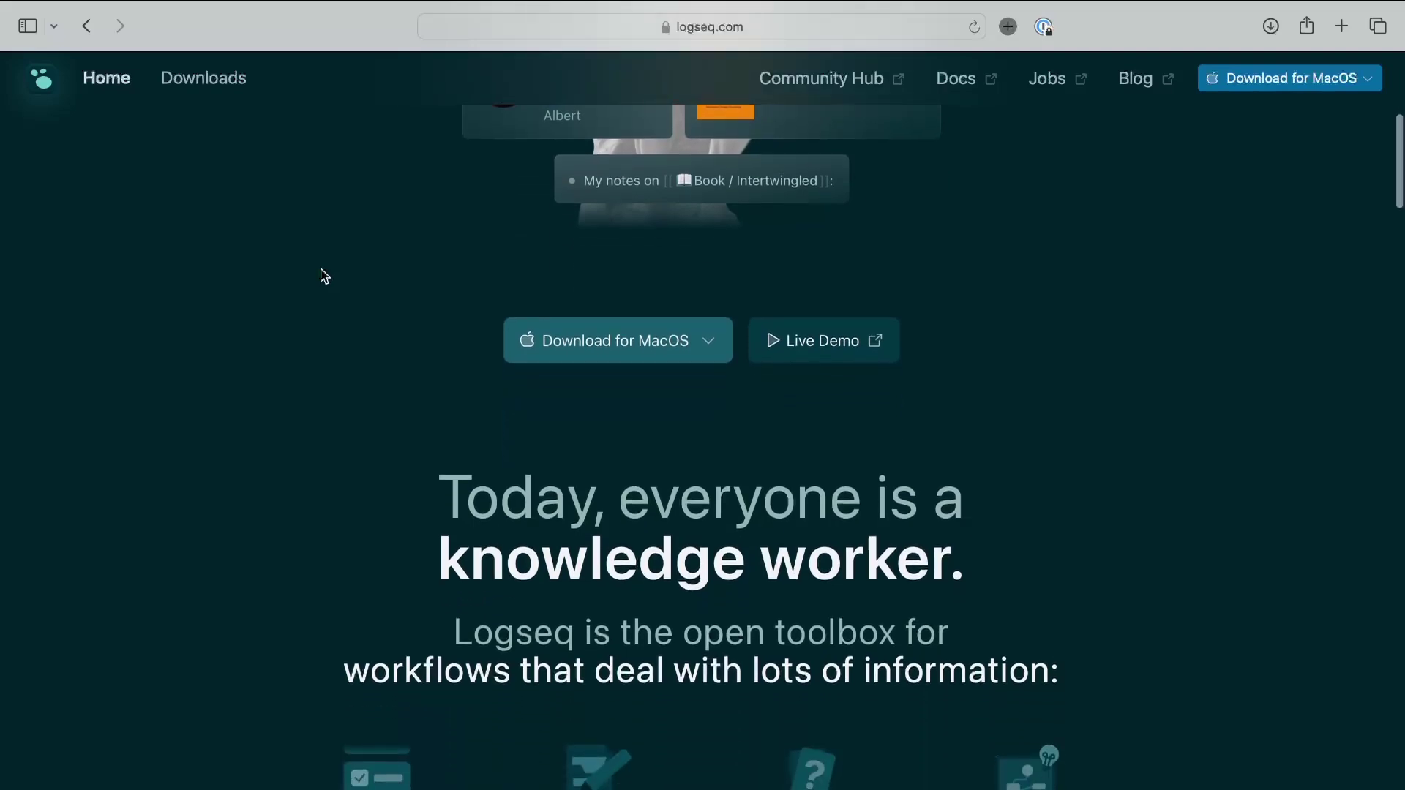
pyautogui.scroll(-15, 324, 276)
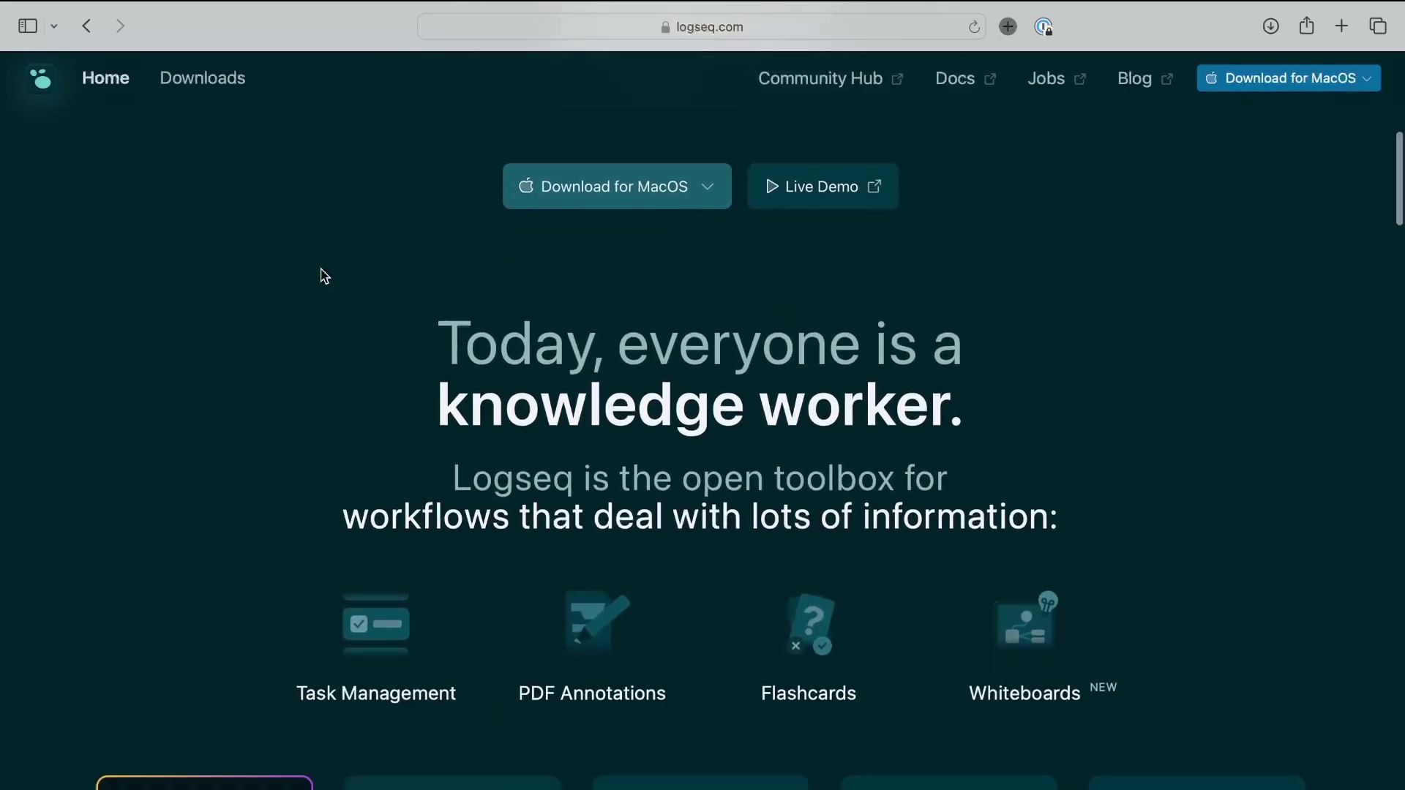
pyautogui.scroll(-1, 324, 276)
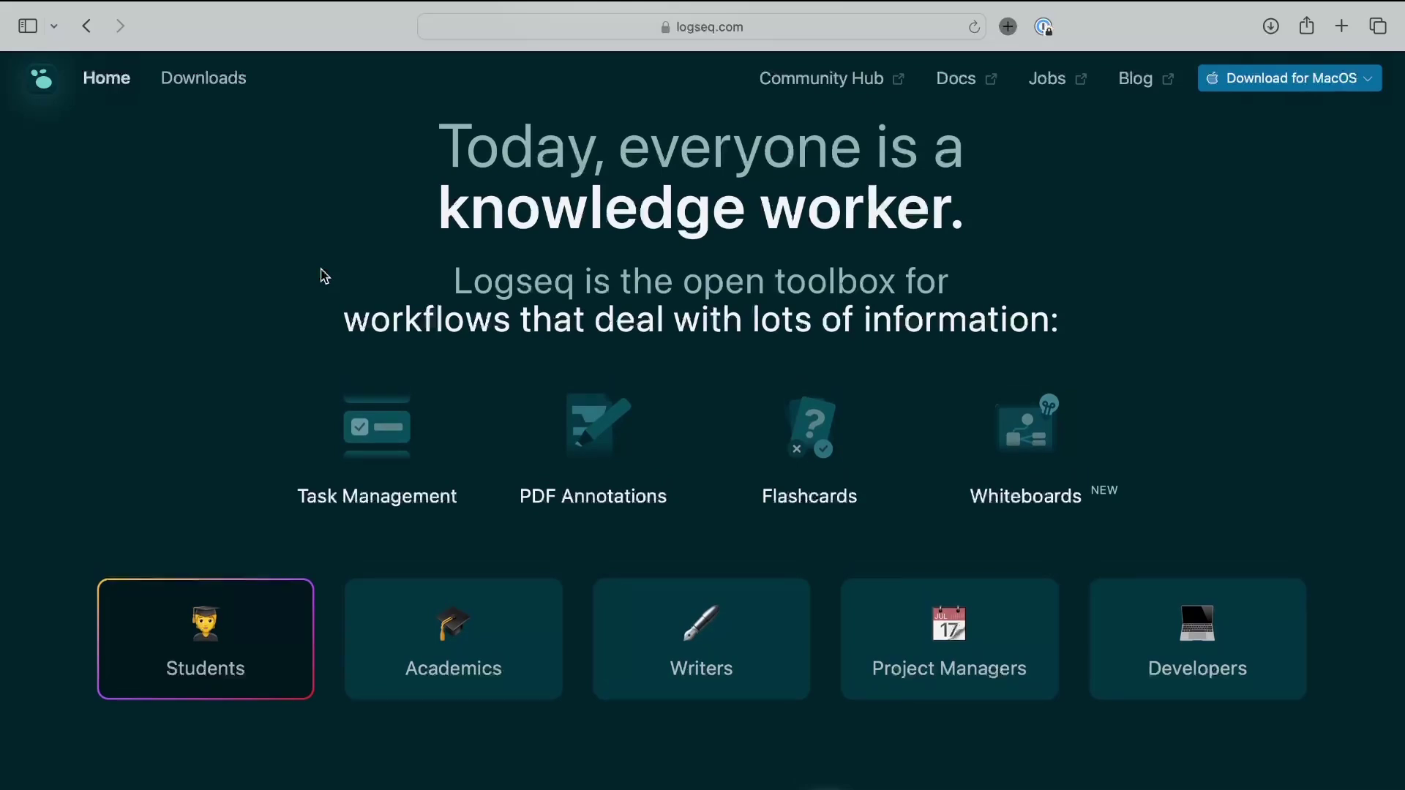
pyautogui.scroll(1, 324, 276)
pyautogui.scroll(-4, 324, 275)
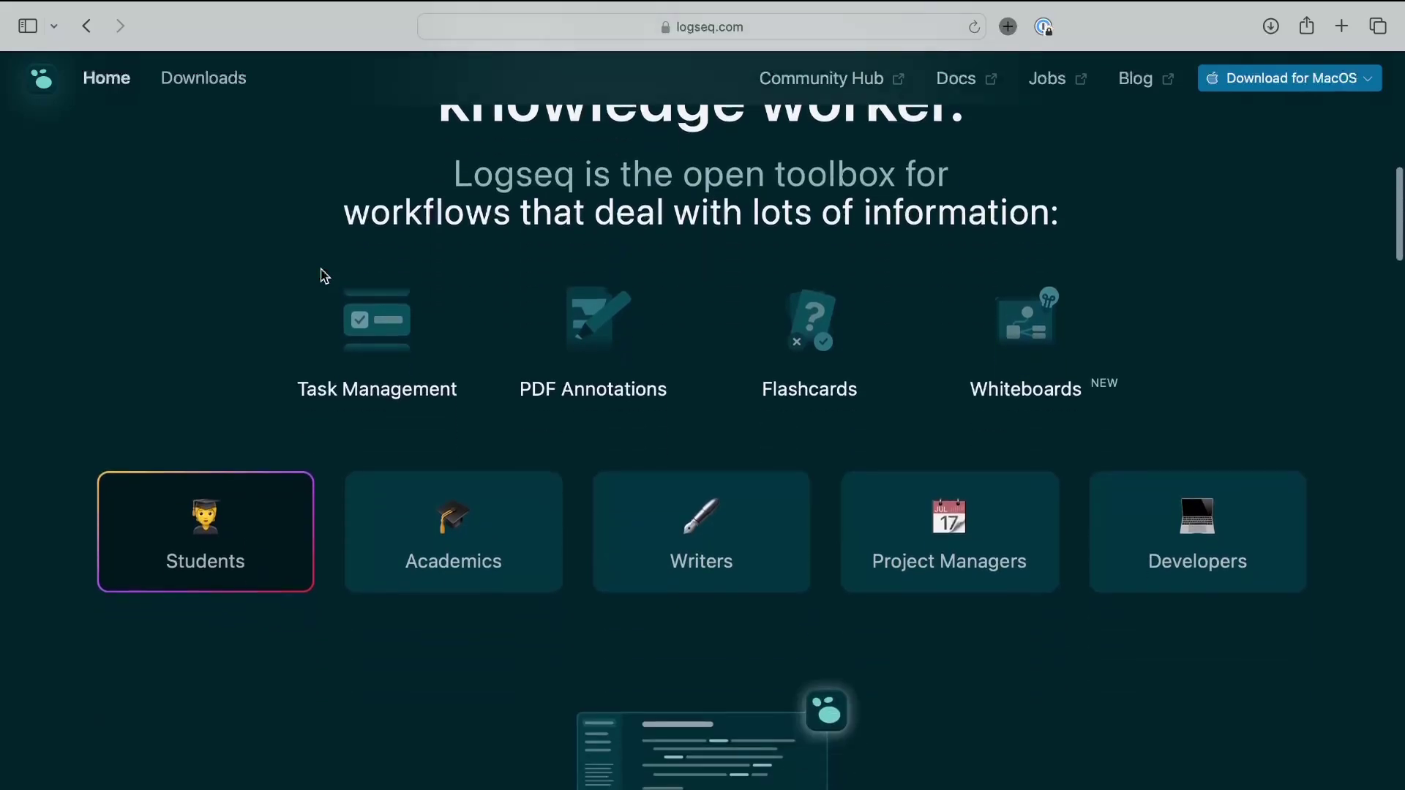
pyautogui.scroll(-1, 324, 276)
pyautogui.scroll(-3, 324, 276)
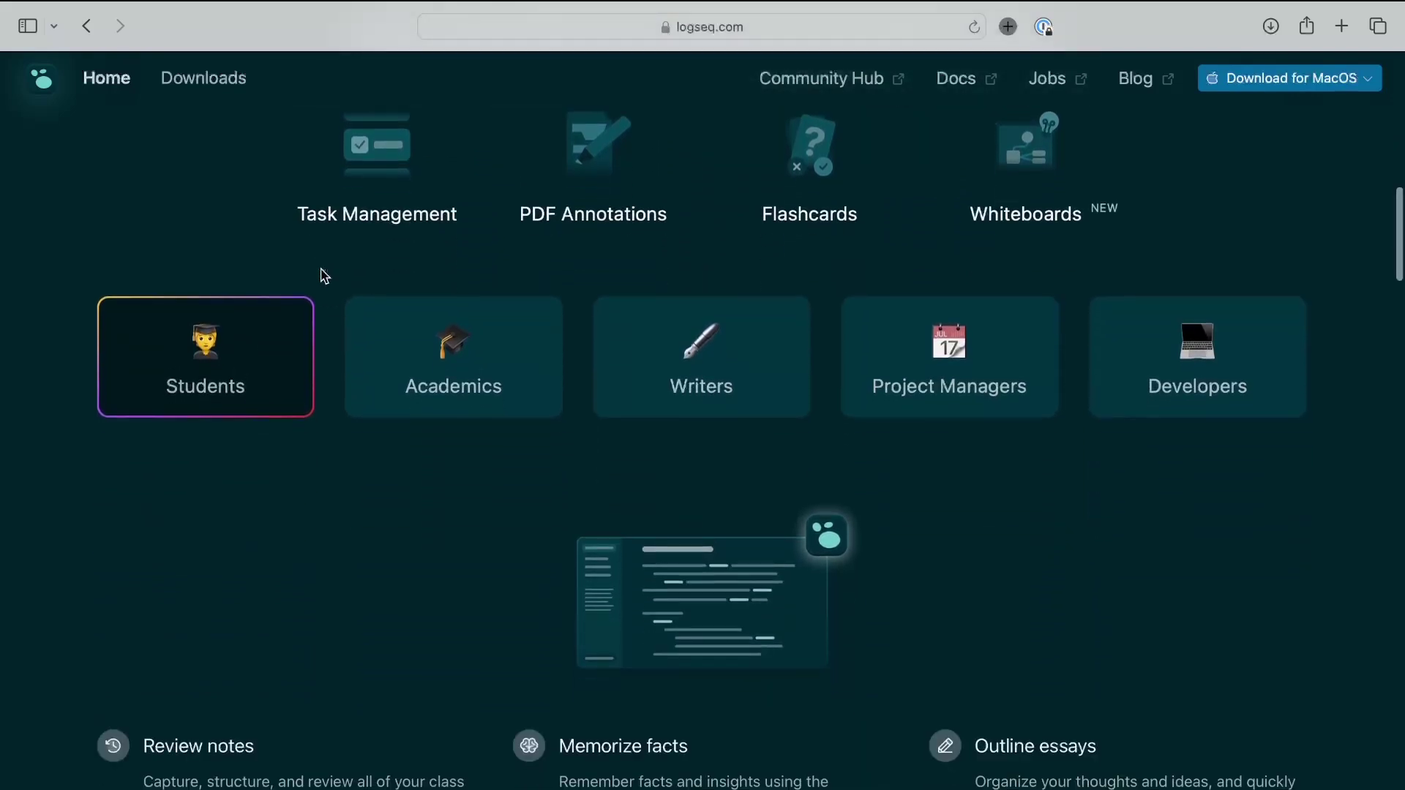
pyautogui.scroll(2, 324, 276)
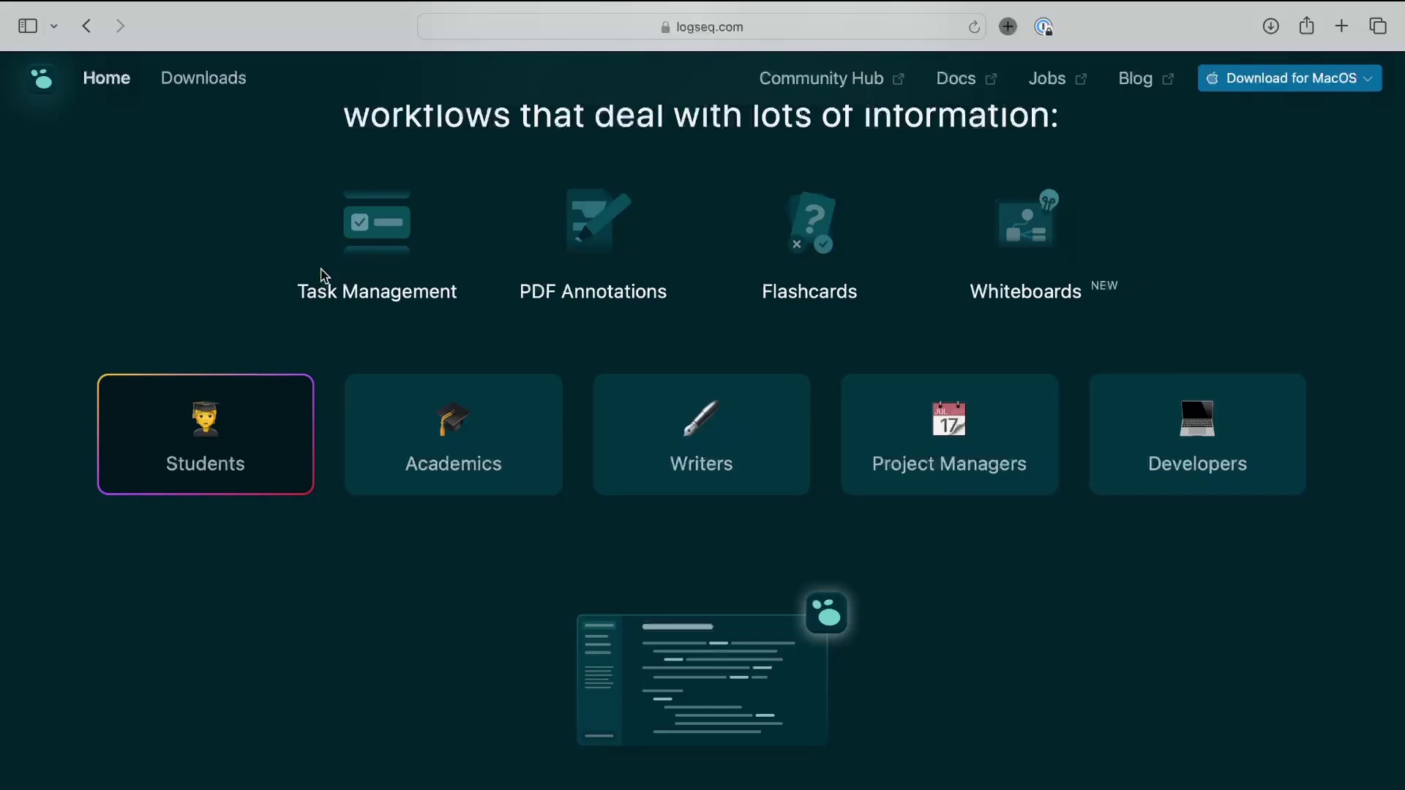
pyautogui.scroll(1, 325, 276)
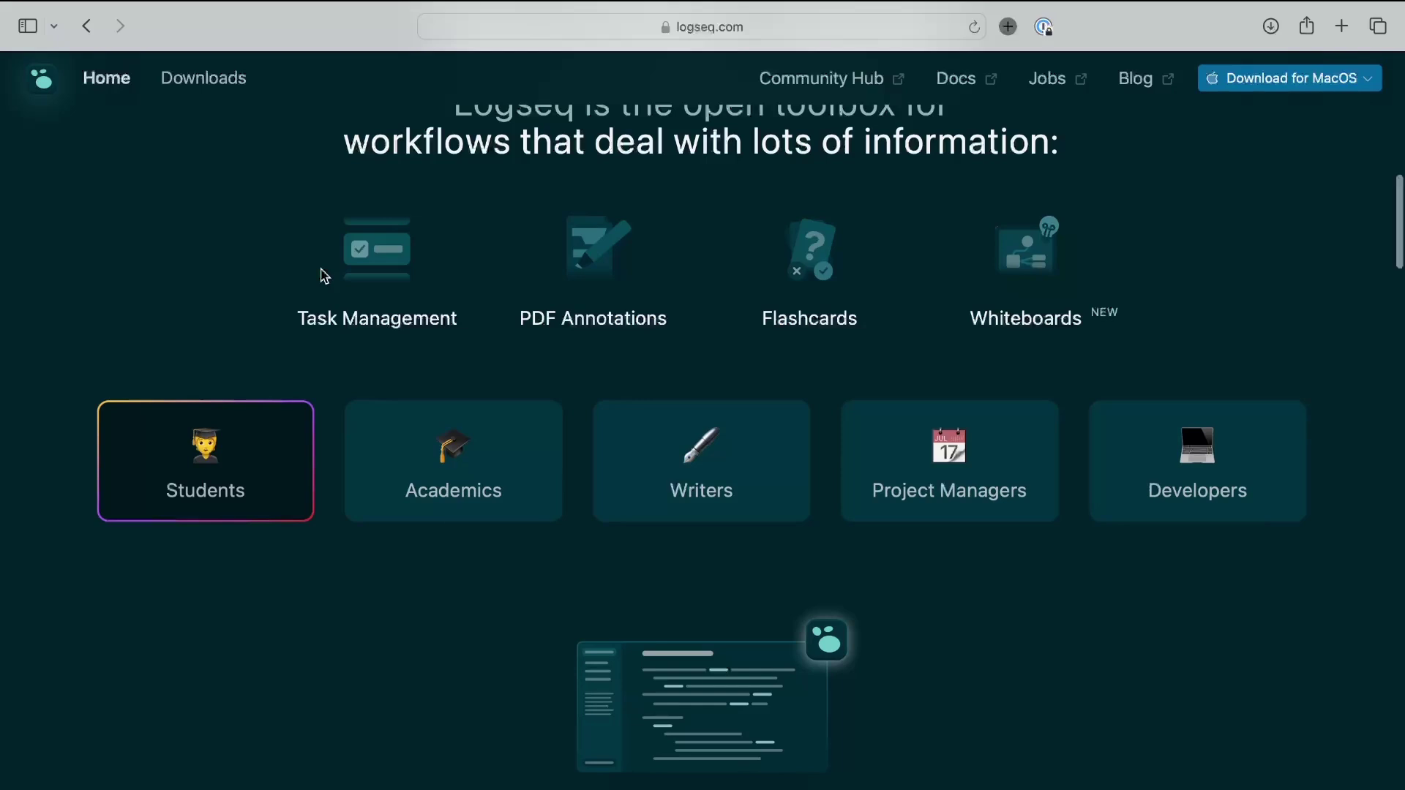
pyautogui.scroll(1, 325, 276)
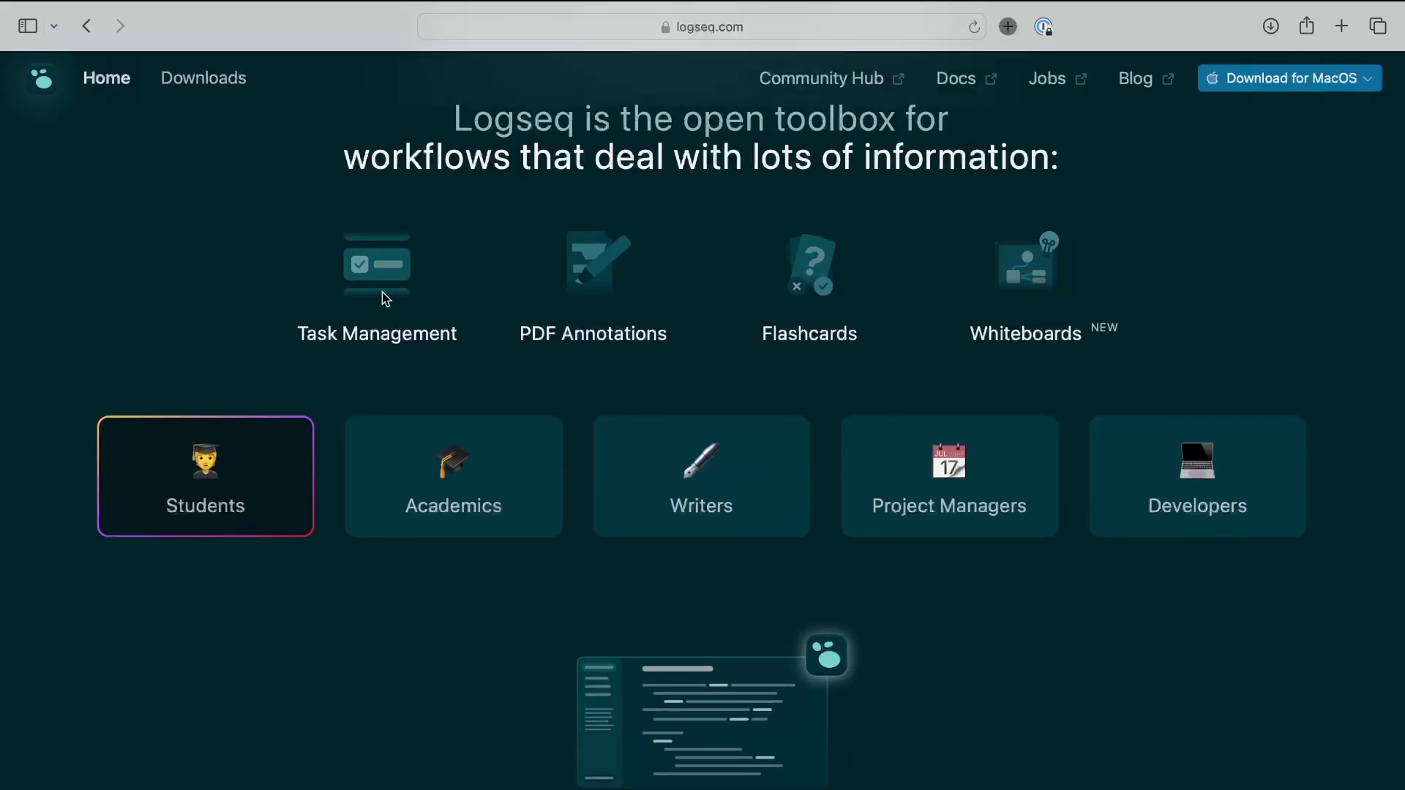
pyautogui.scroll(-2, 386, 300)
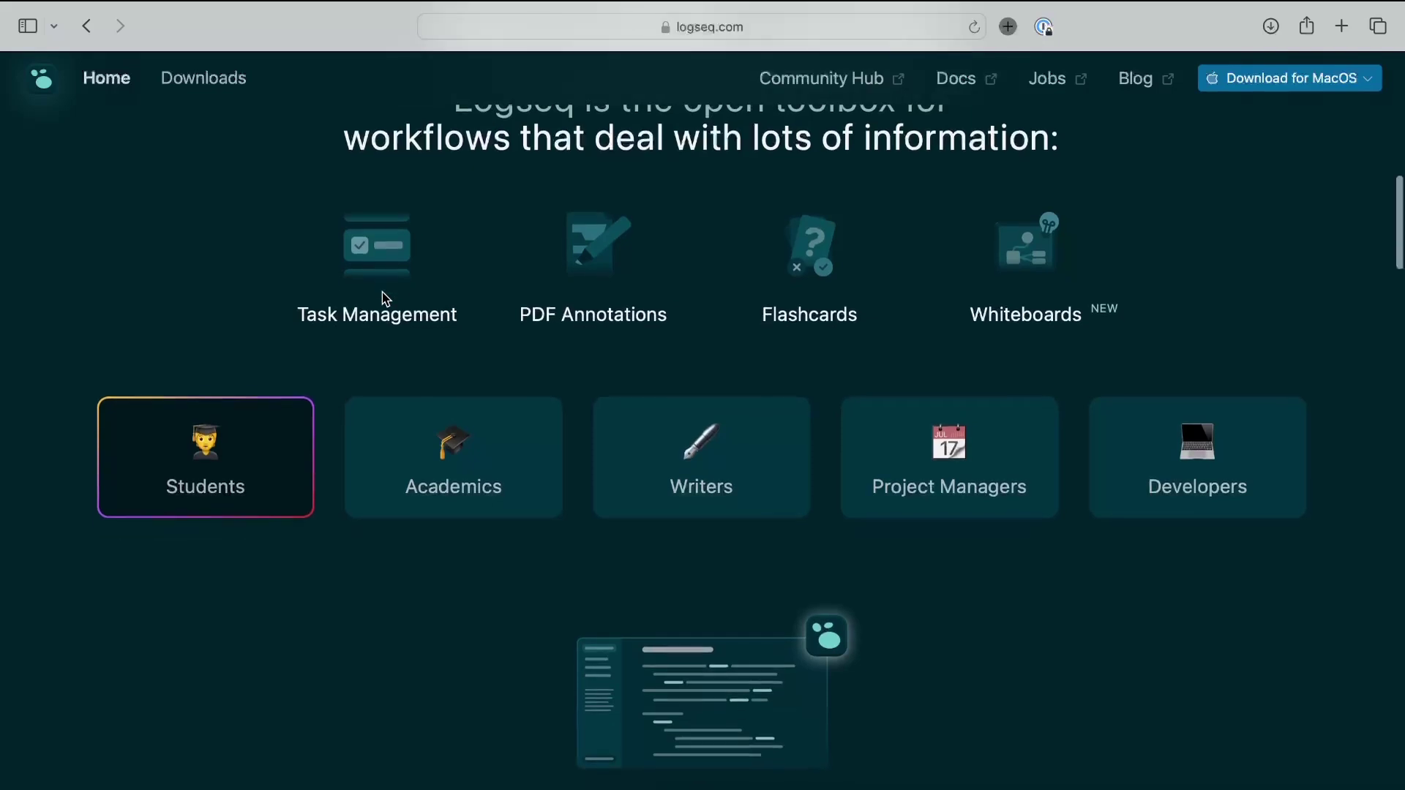
pyautogui.scroll(-2, 386, 300)
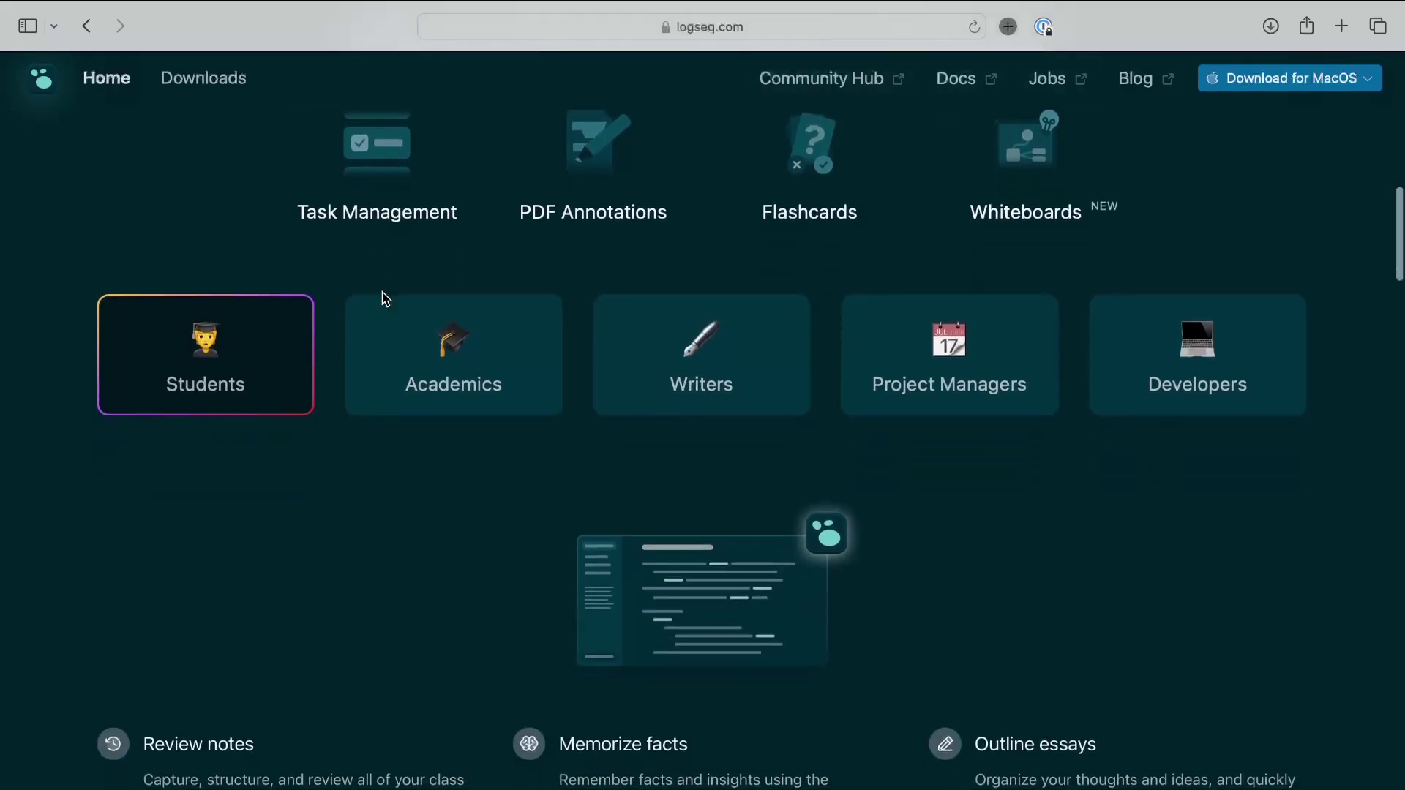
pyautogui.scroll(2, 386, 300)
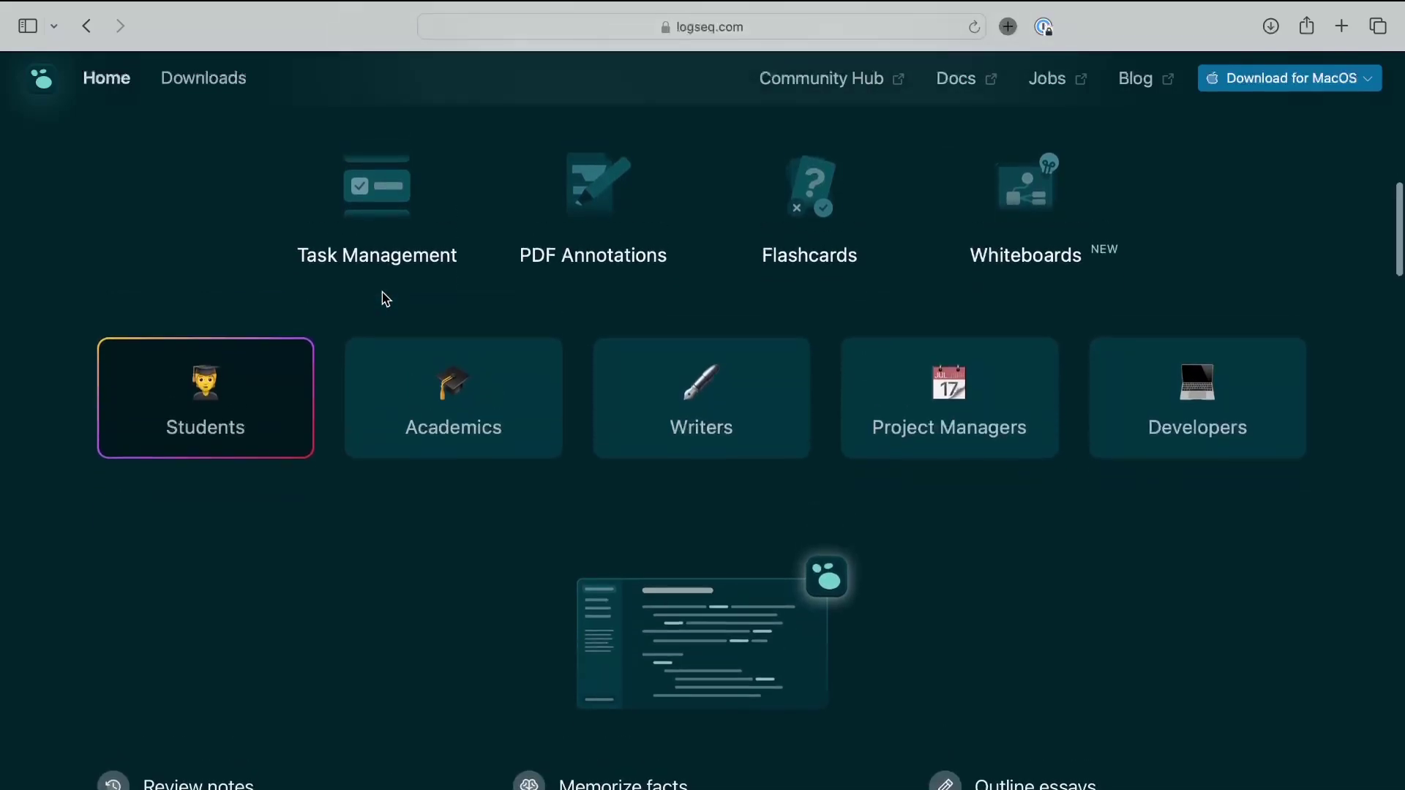
pyautogui.scroll(20, 387, 300)
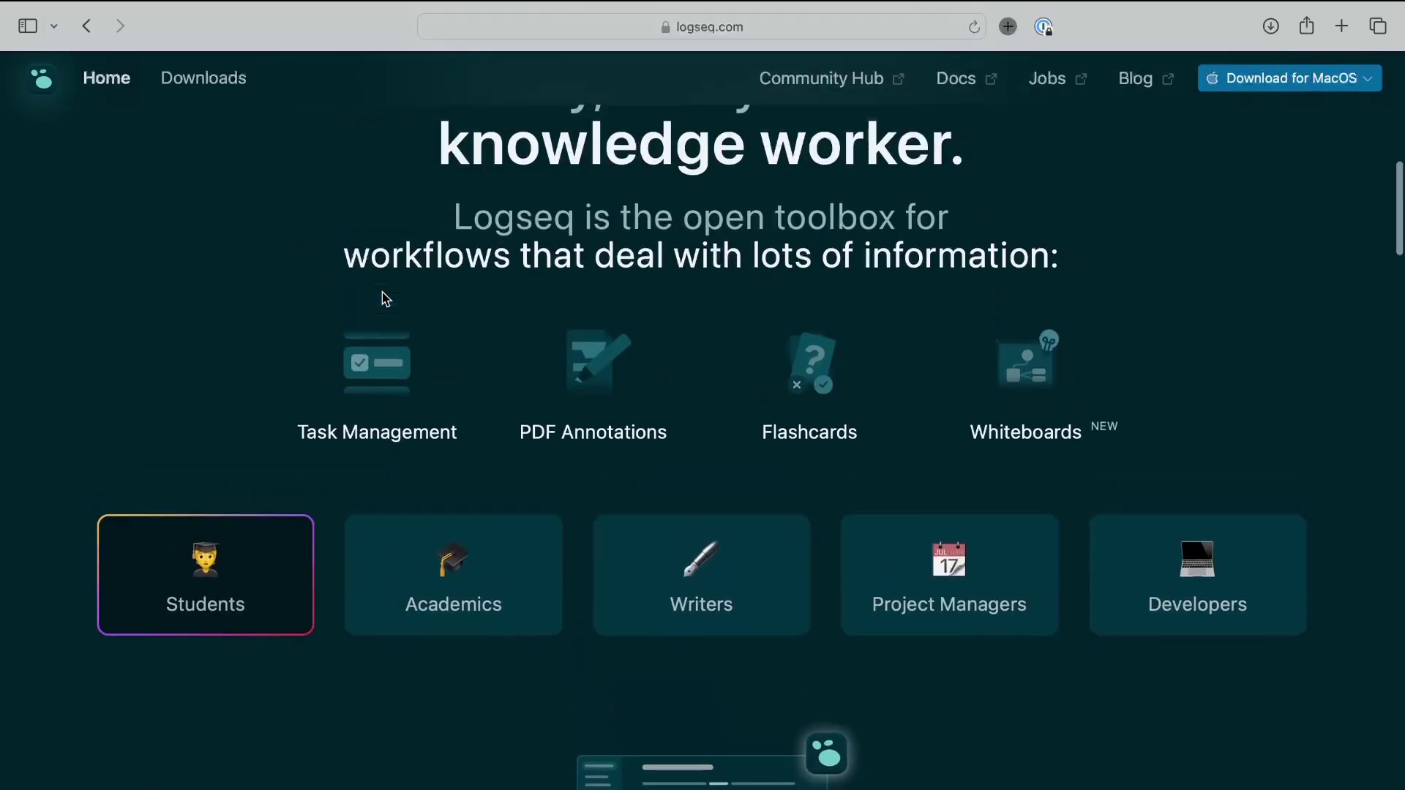
pyautogui.scroll(10, 381, 308)
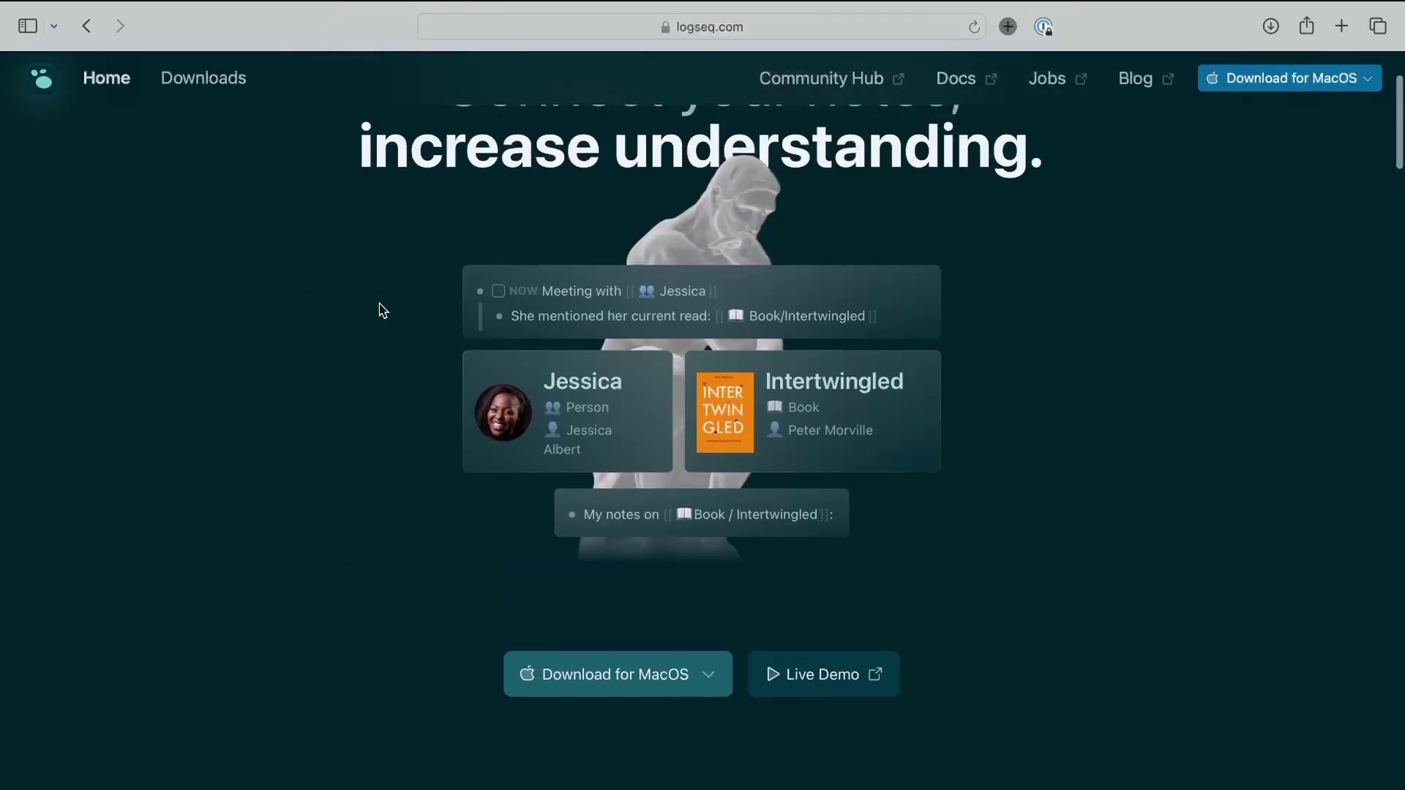
pyautogui.scroll(-20, 381, 304)
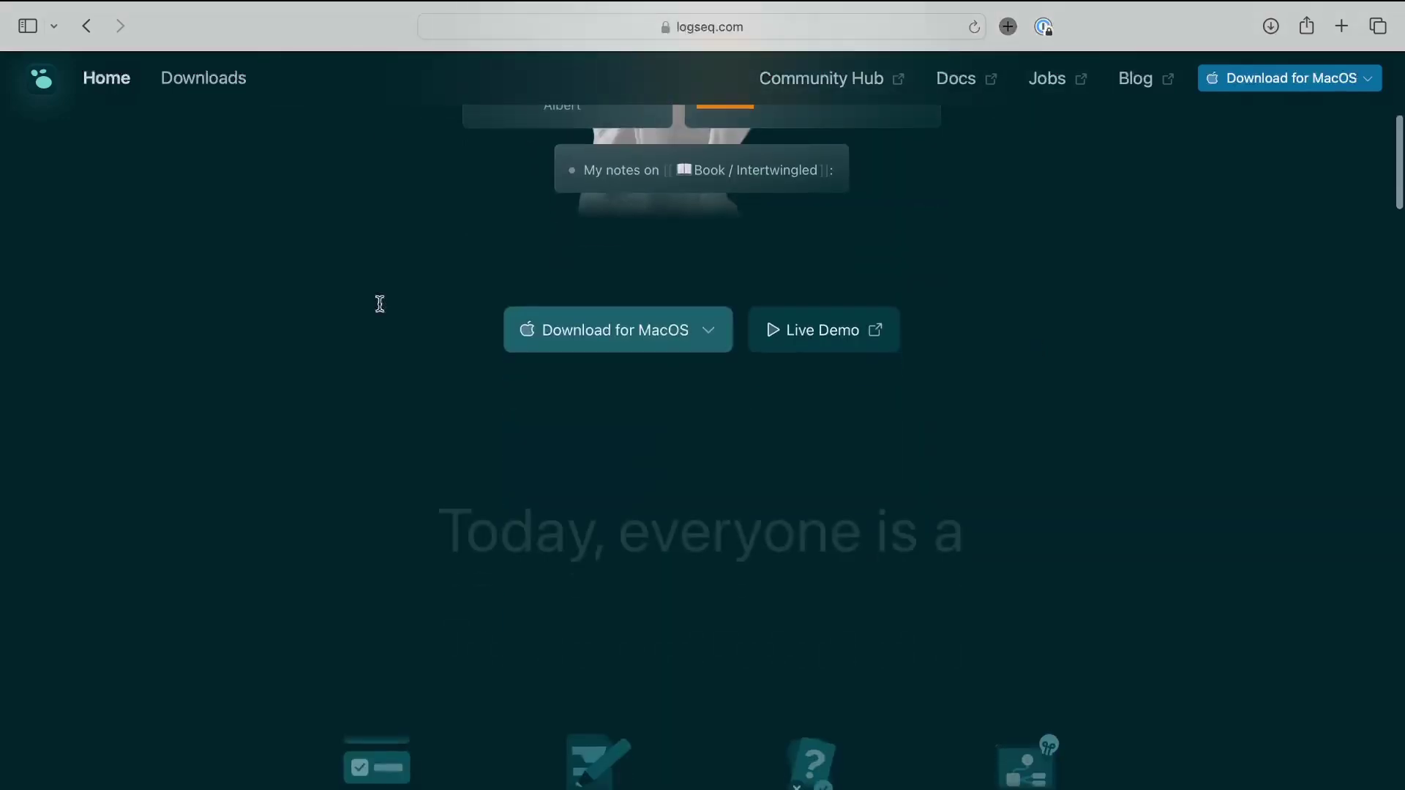
pyautogui.scroll(-4, 386, 300)
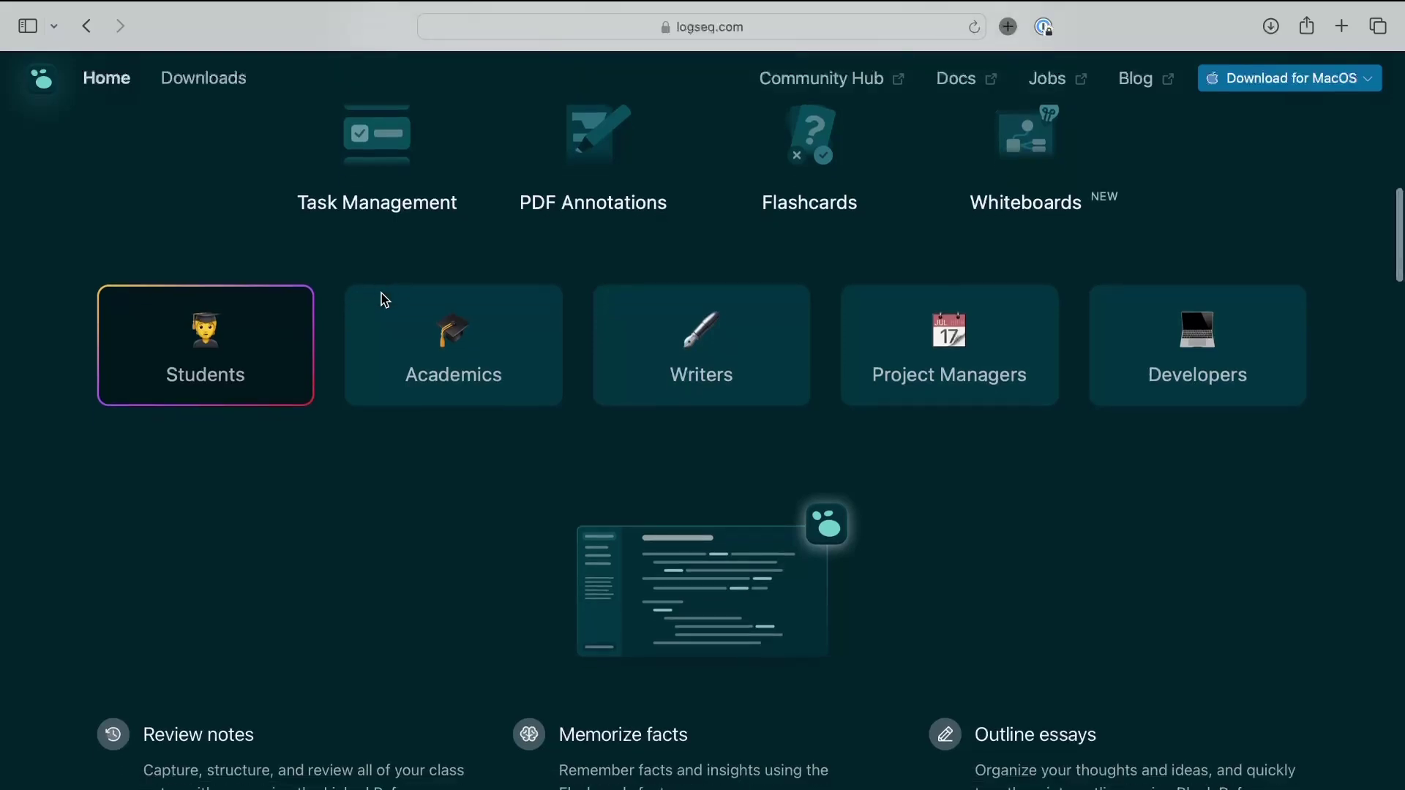
pyautogui.scroll(-10, 384, 300)
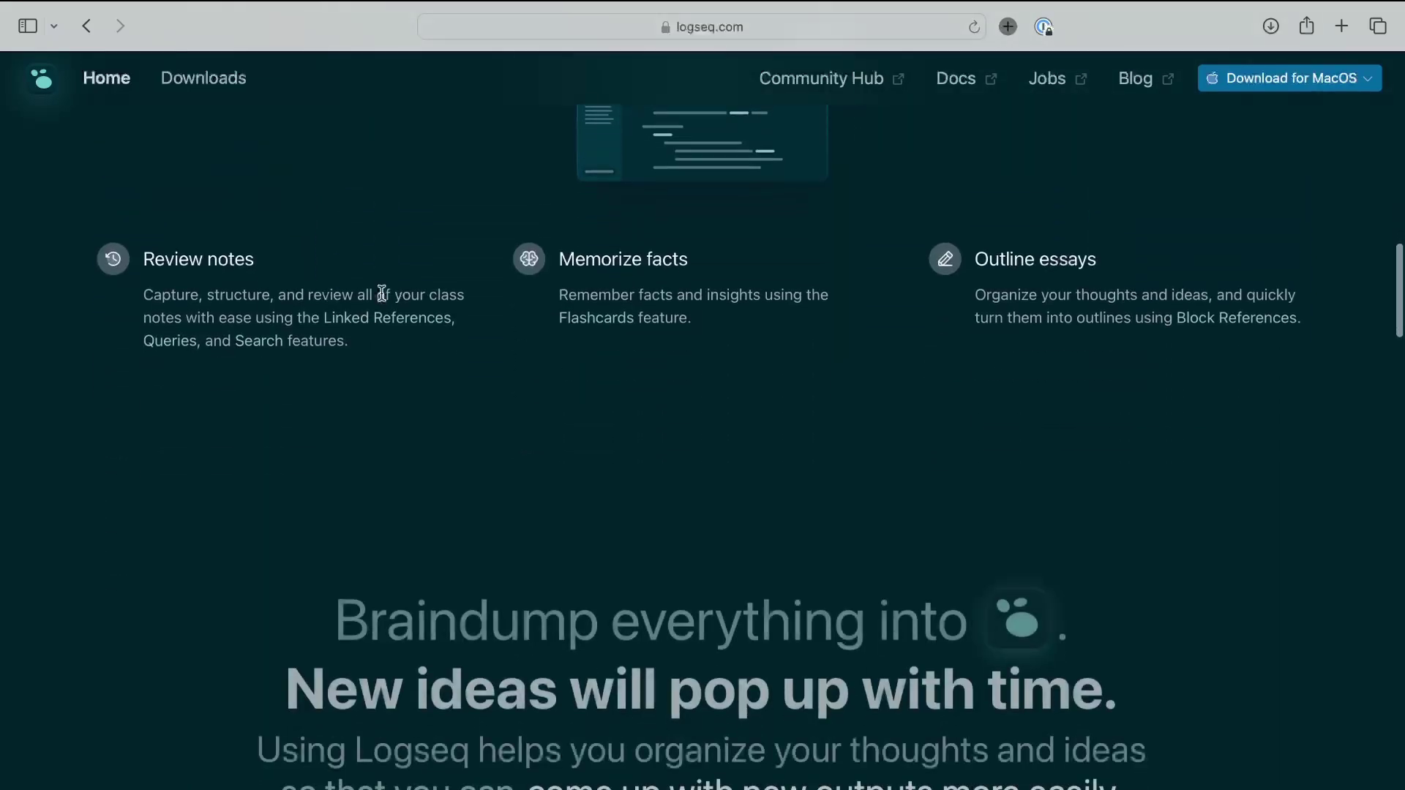
pyautogui.scroll(-5, 382, 293)
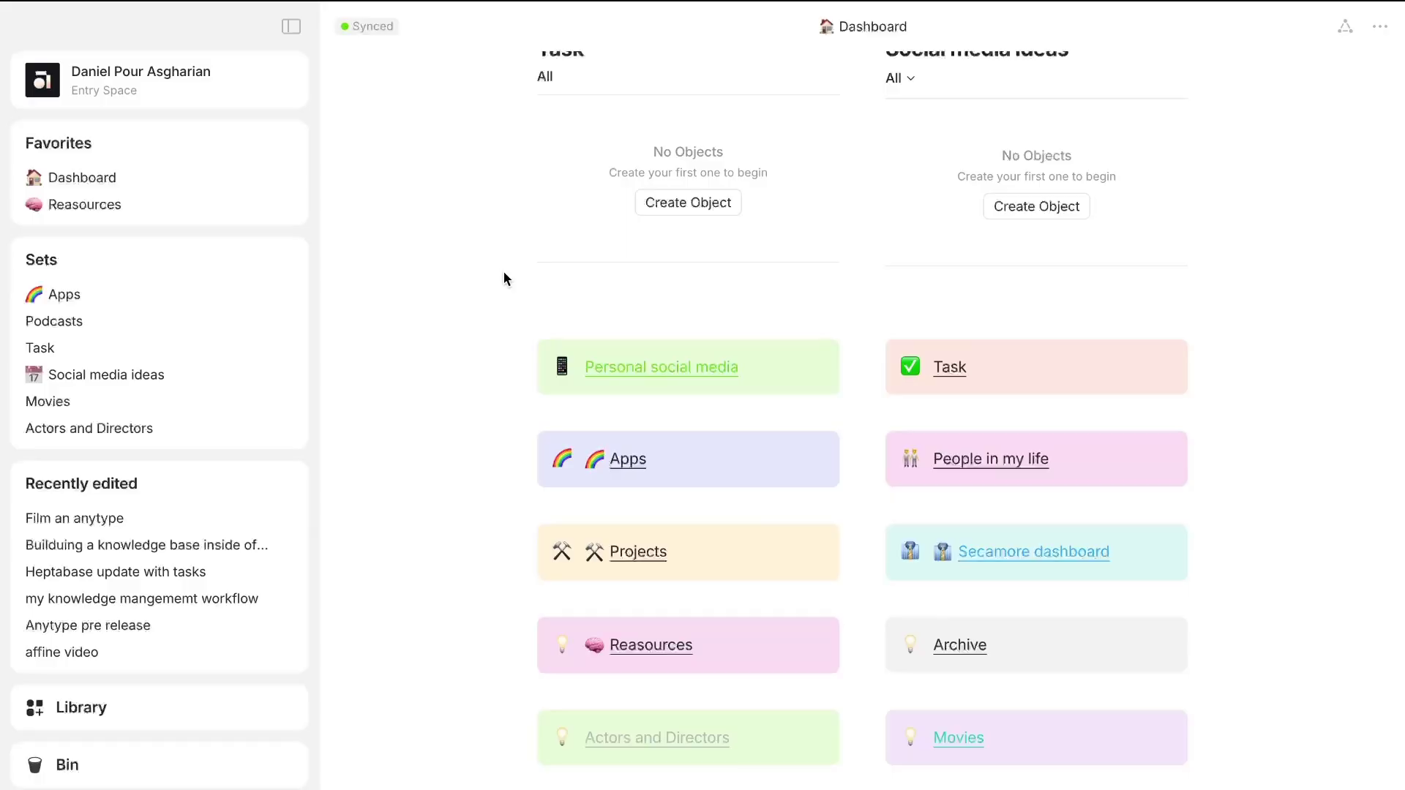
pyautogui.scroll(3, 505, 278)
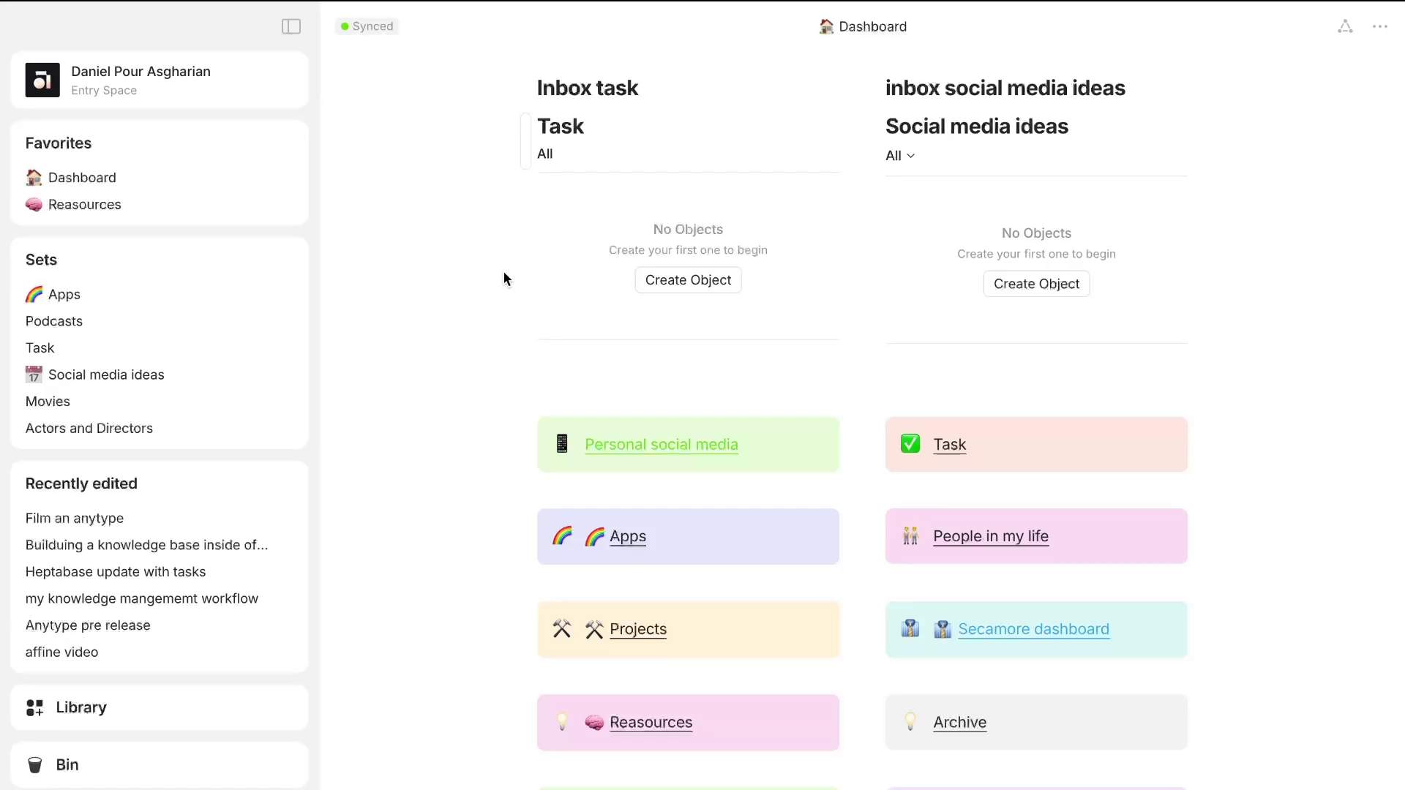
pyautogui.scroll(-3, 503, 278)
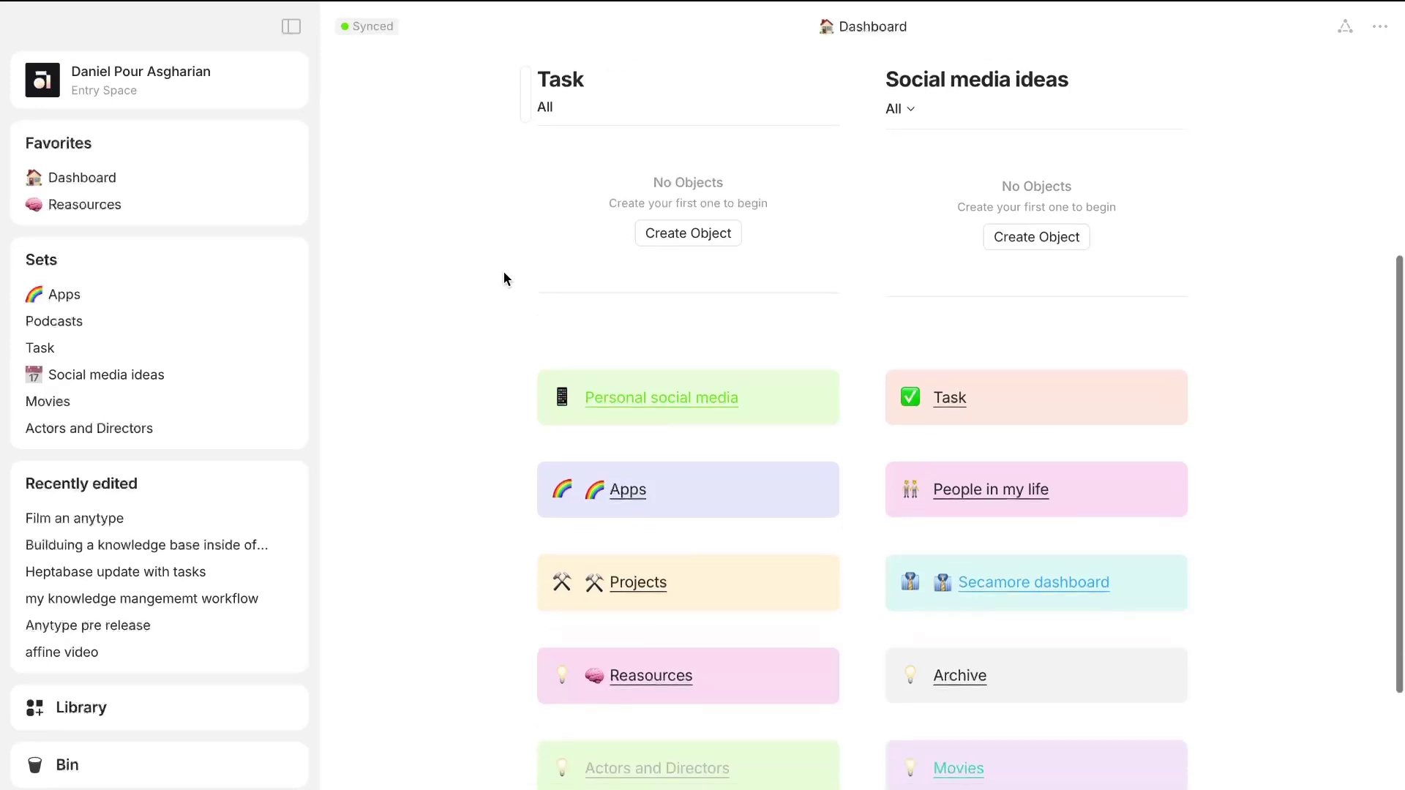
pyautogui.scroll(1, 503, 272)
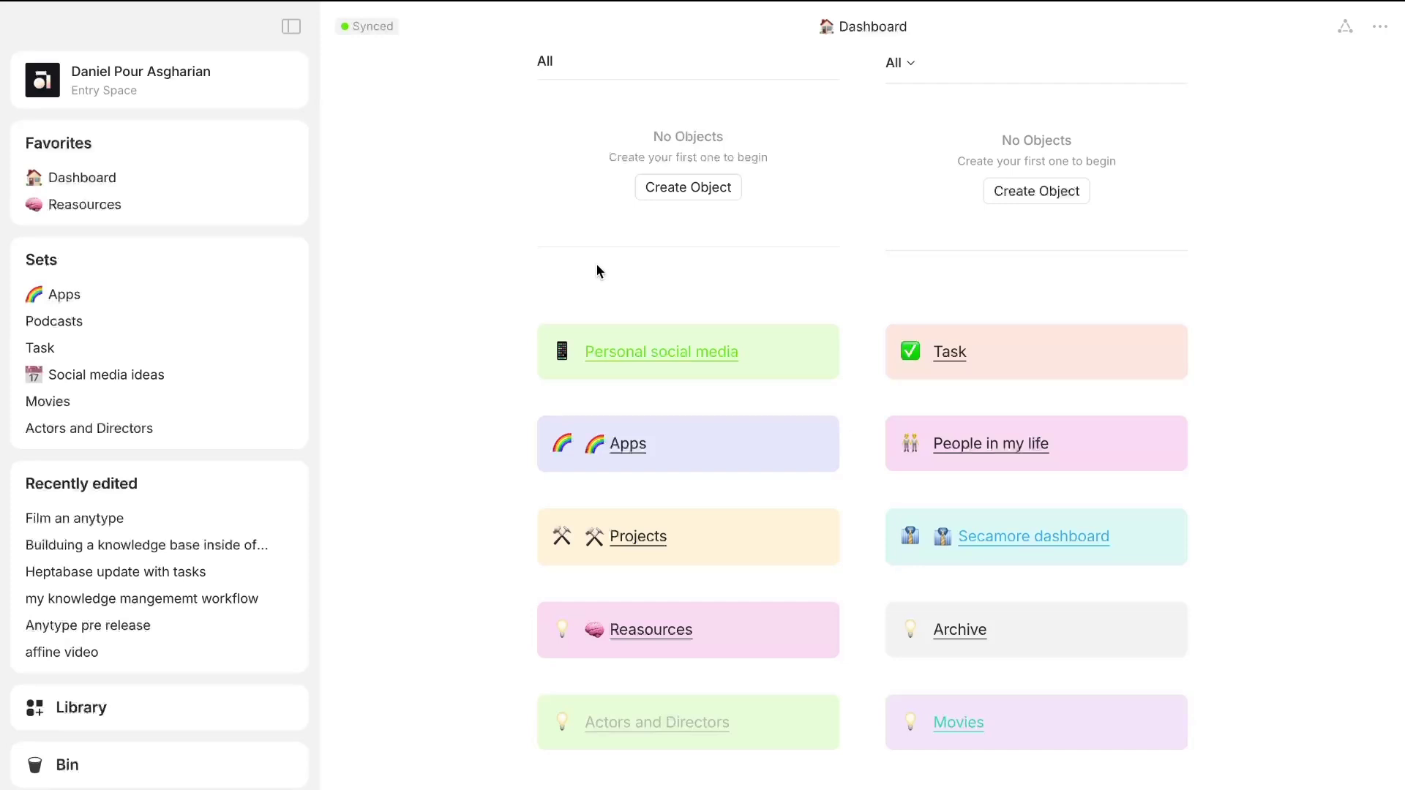
# Open the Social media ideas set from Personal social media and show All entries
pyautogui.click(658, 348)
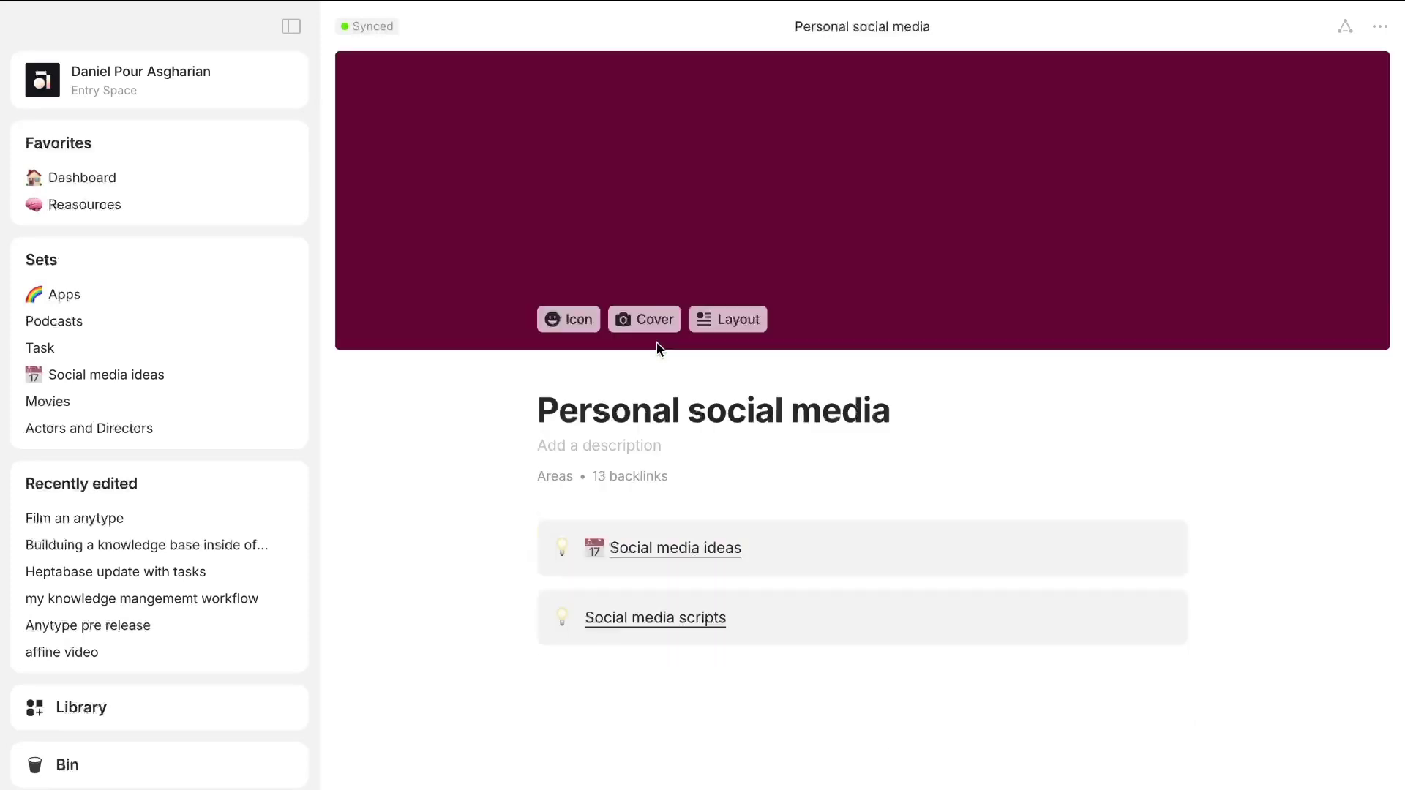
pyautogui.click(688, 547)
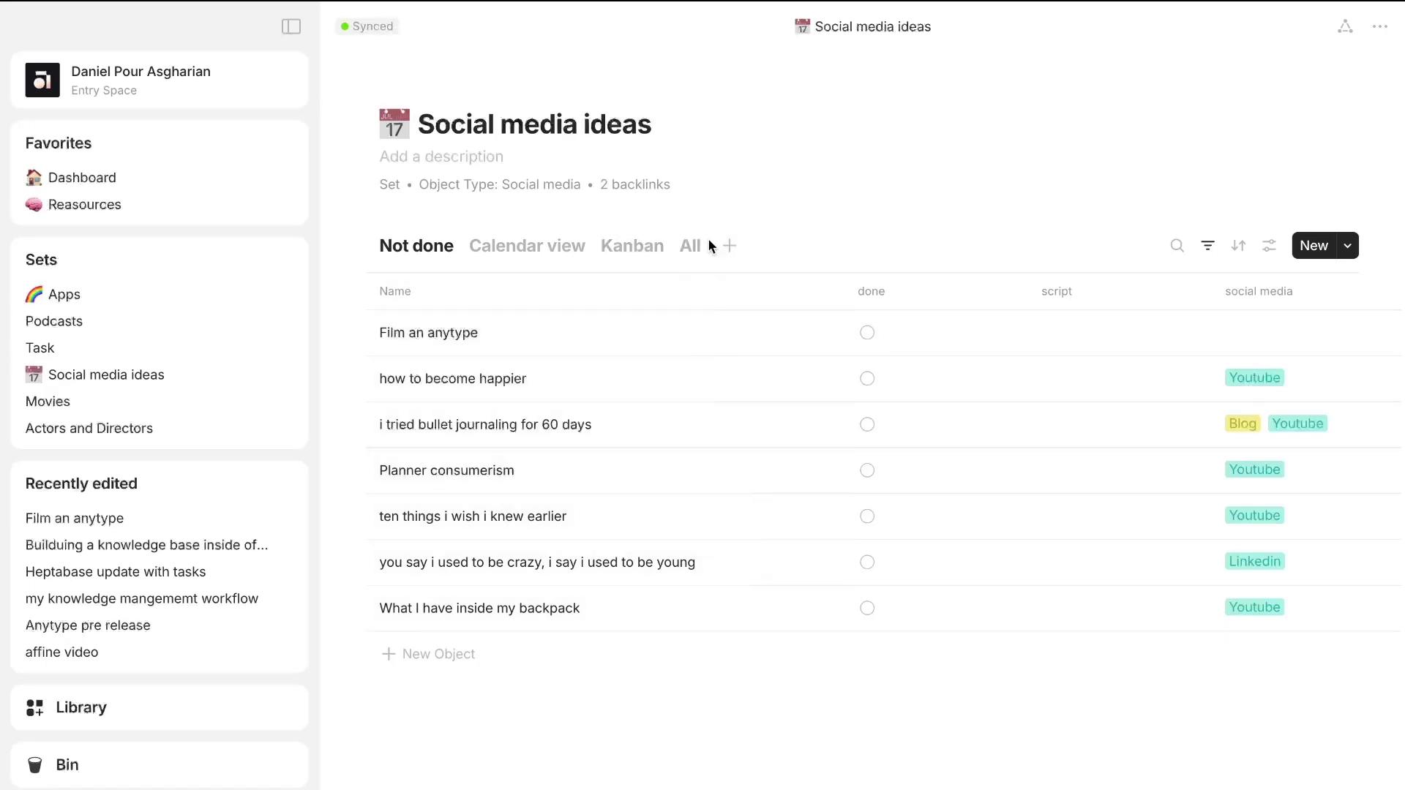
pyautogui.click(687, 246)
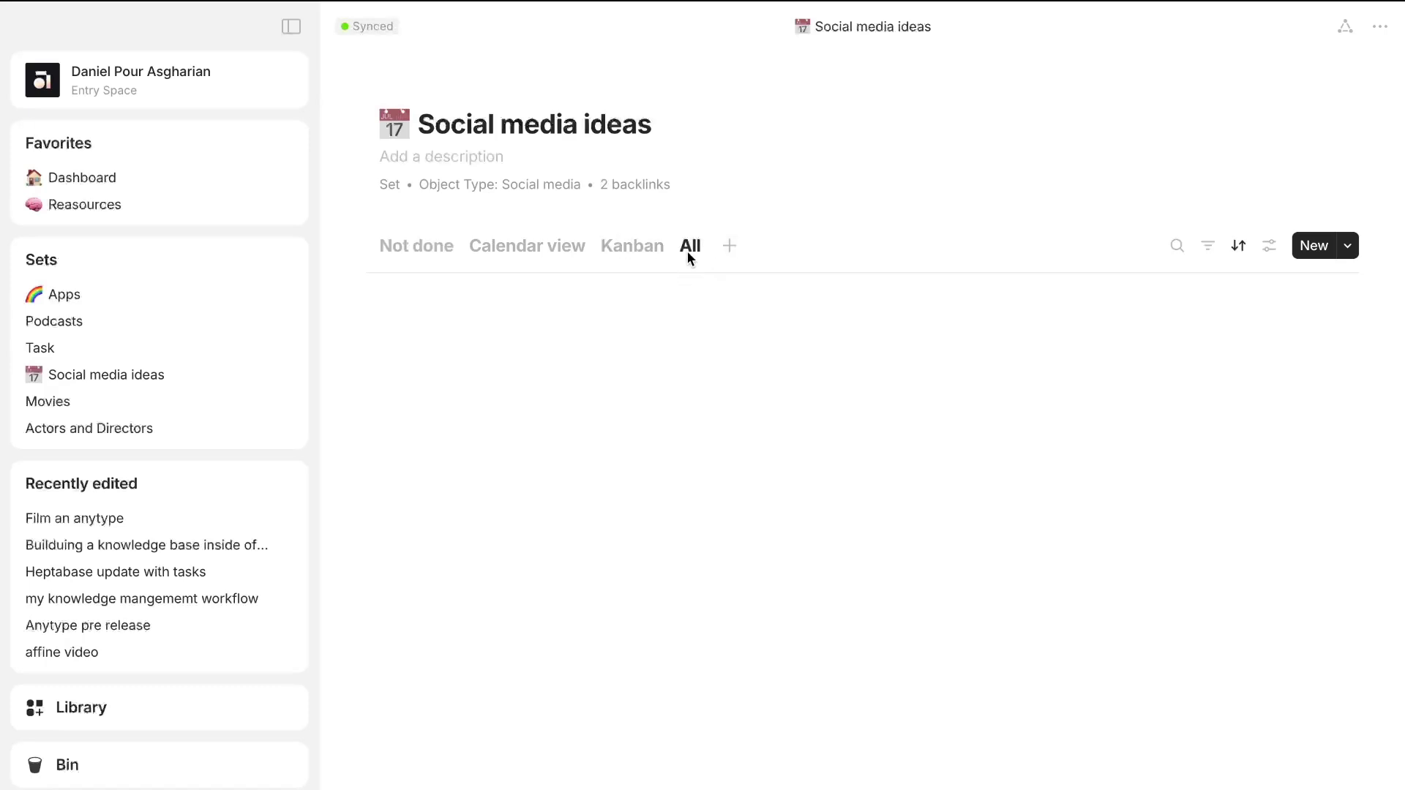
pyautogui.scroll(-6, 581, 289)
pyautogui.scroll(-9, 582, 296)
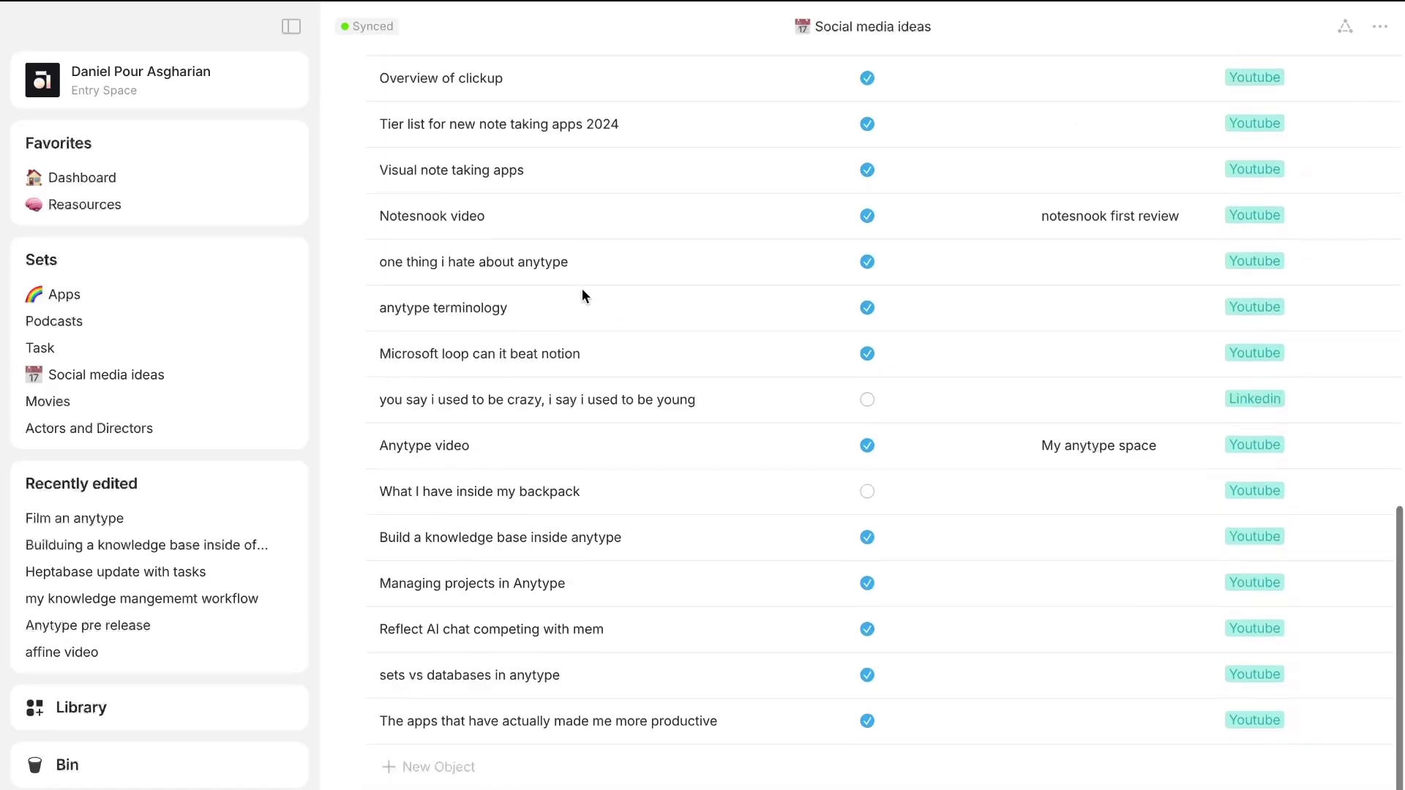
pyautogui.scroll(14, 582, 296)
pyautogui.scroll(1, 582, 296)
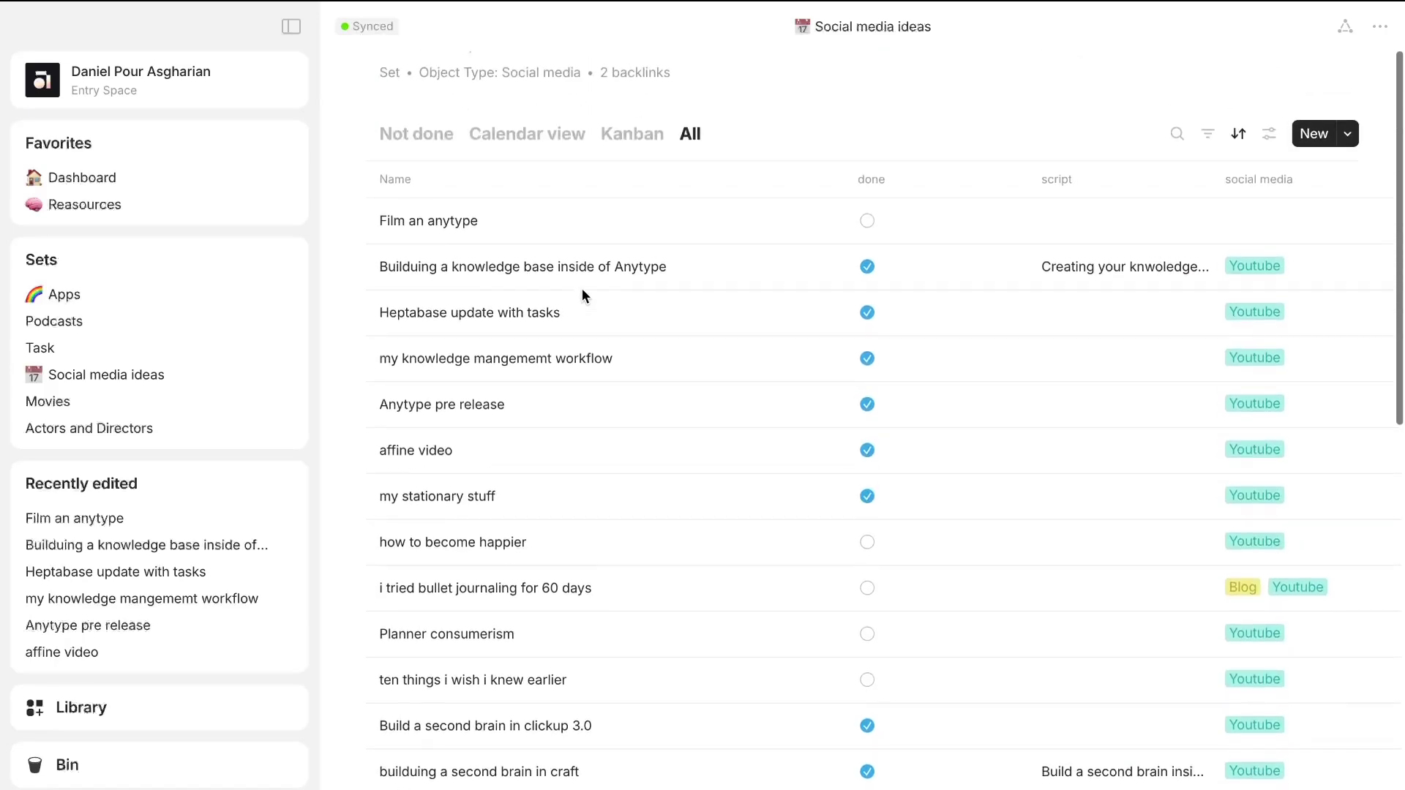
# Open the Film an anytype entry to view it, then close it
pyautogui.click(648, 222)
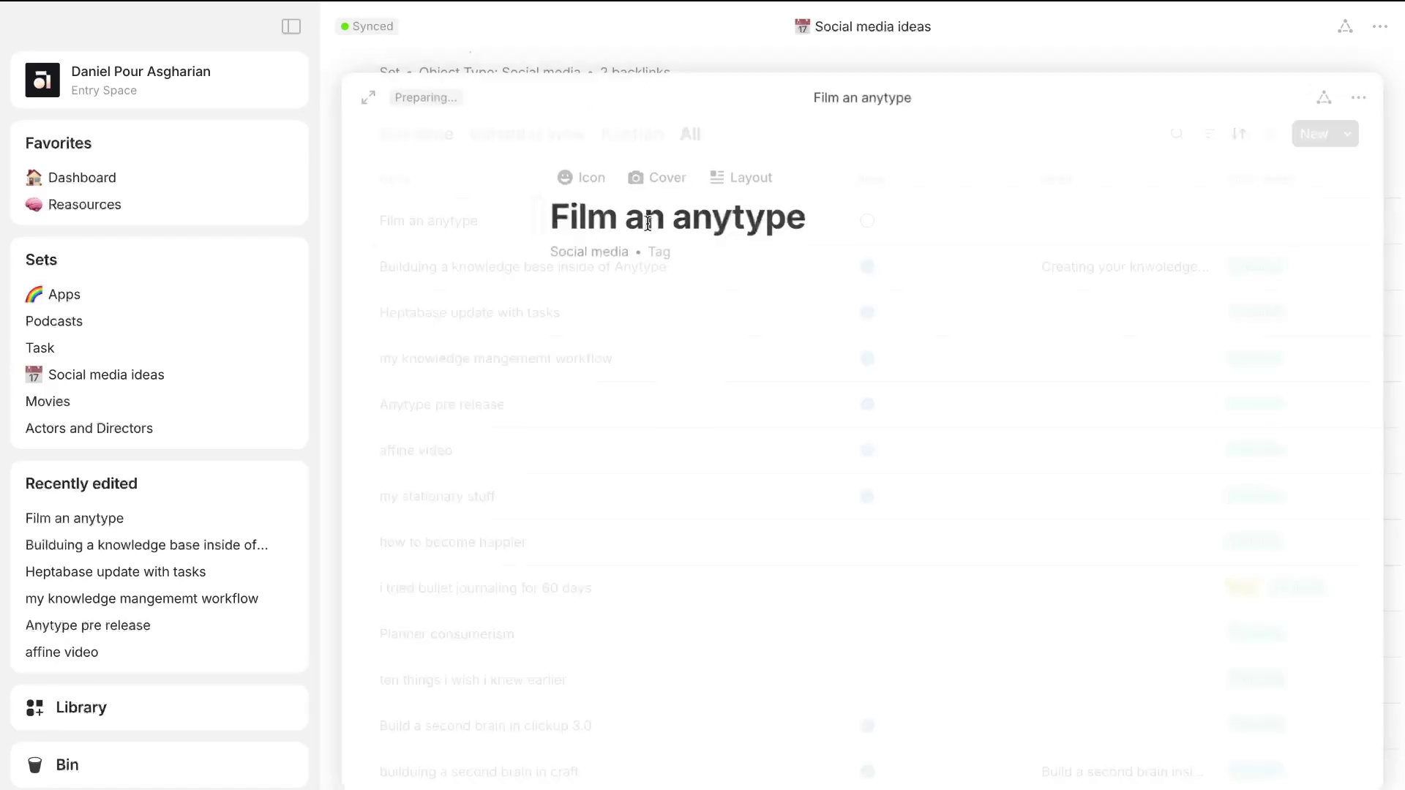
pyautogui.click(619, 28)
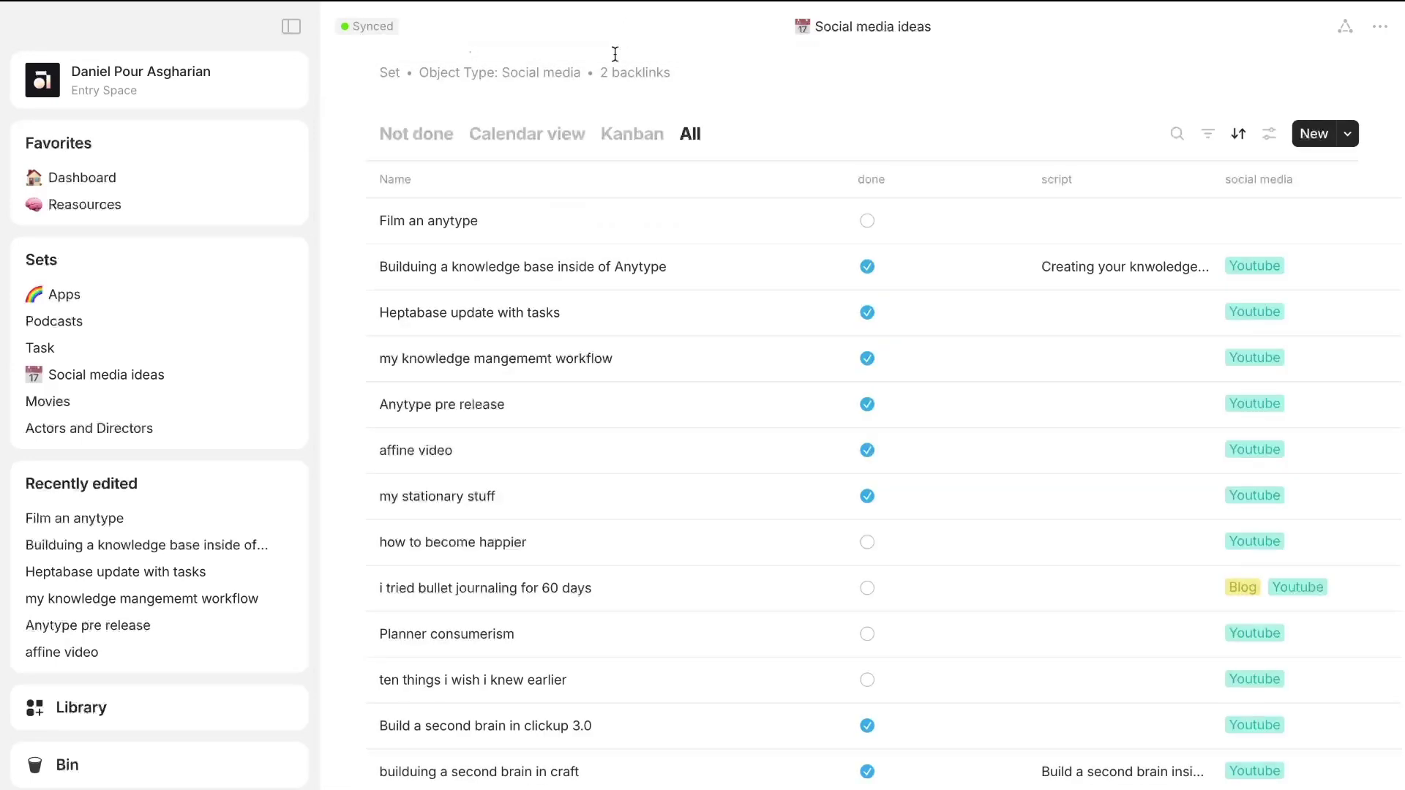
pyautogui.scroll(2, 615, 54)
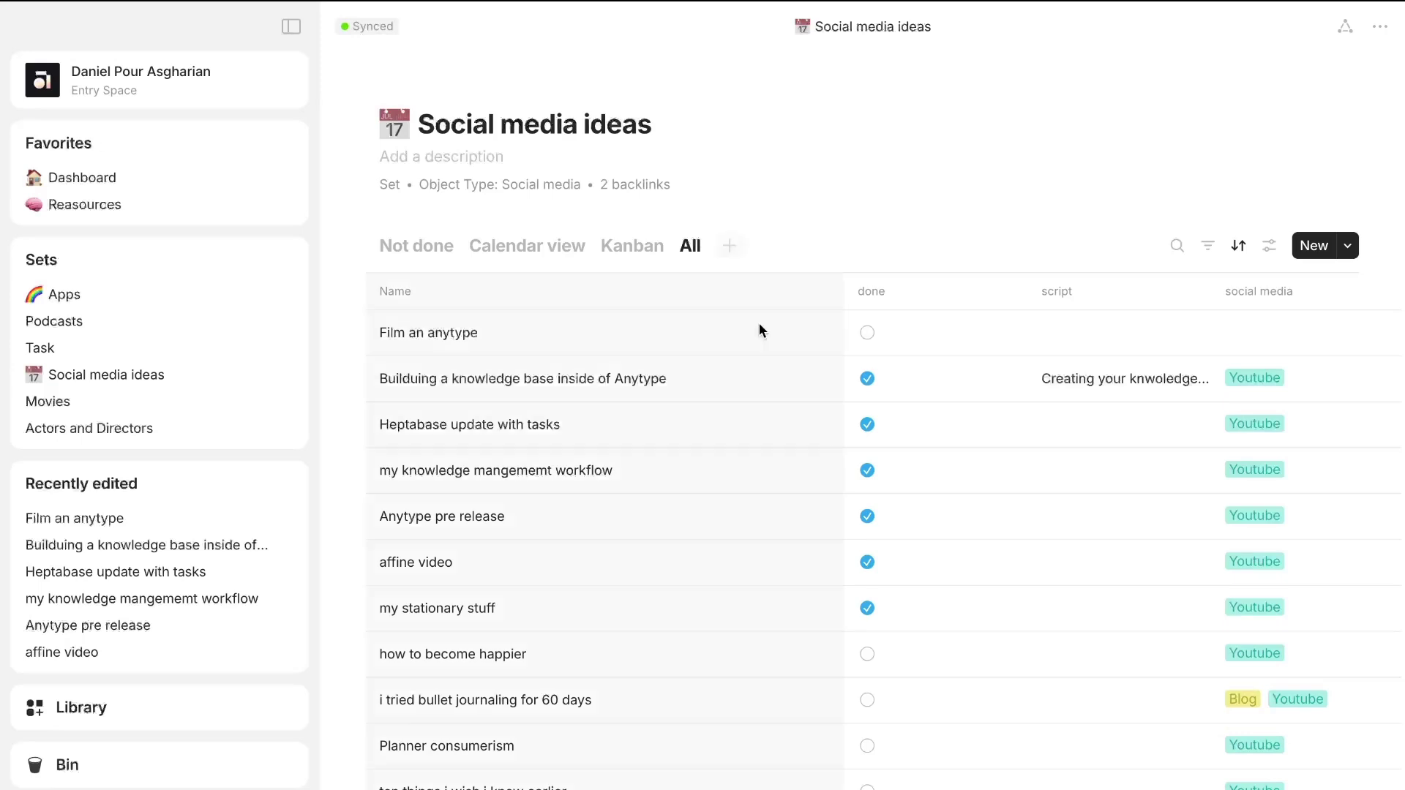
pyautogui.hotkey('ctrl', 'alt', 'o')
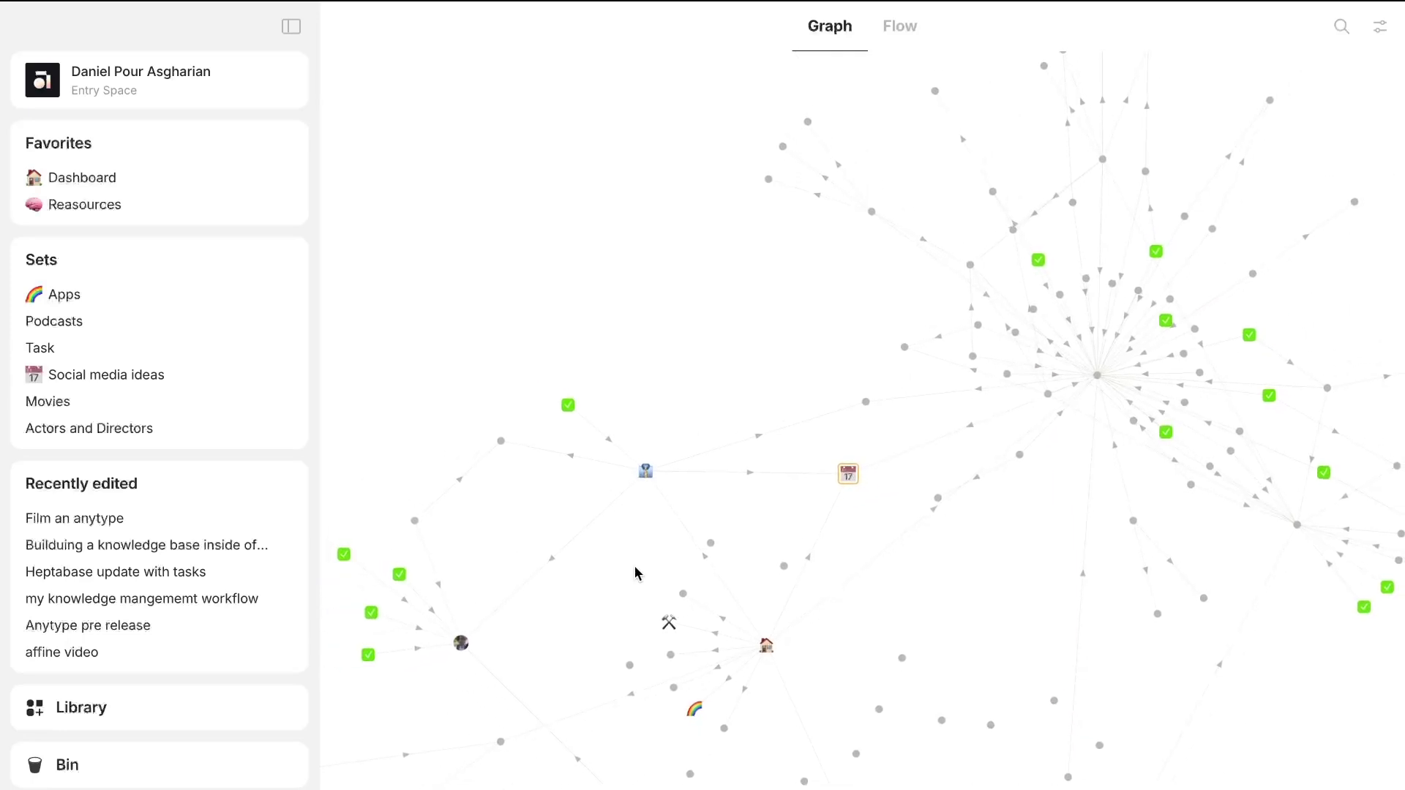
pyautogui.moveTo(639, 573); pyautogui.dragTo(789, 488)
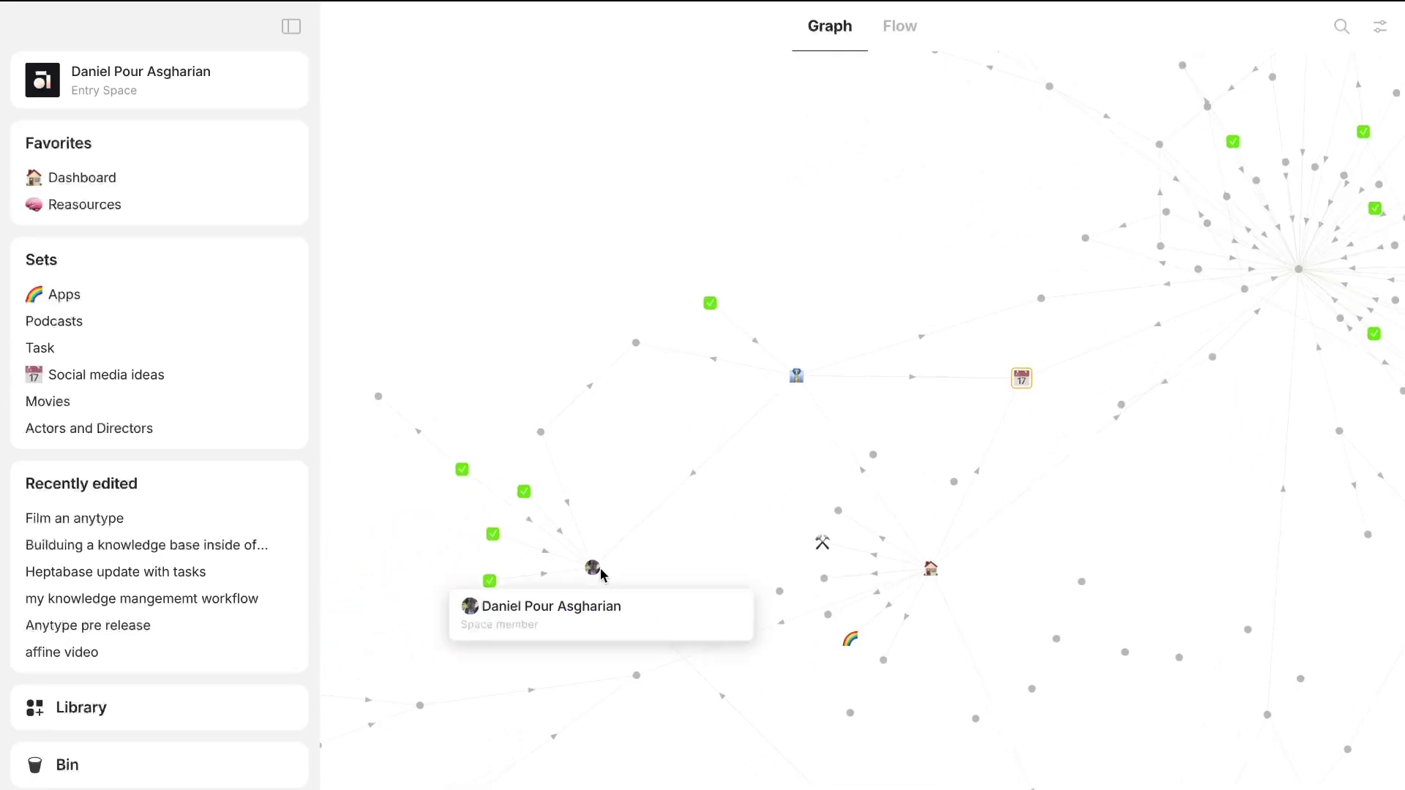
pyautogui.moveTo(594, 569)
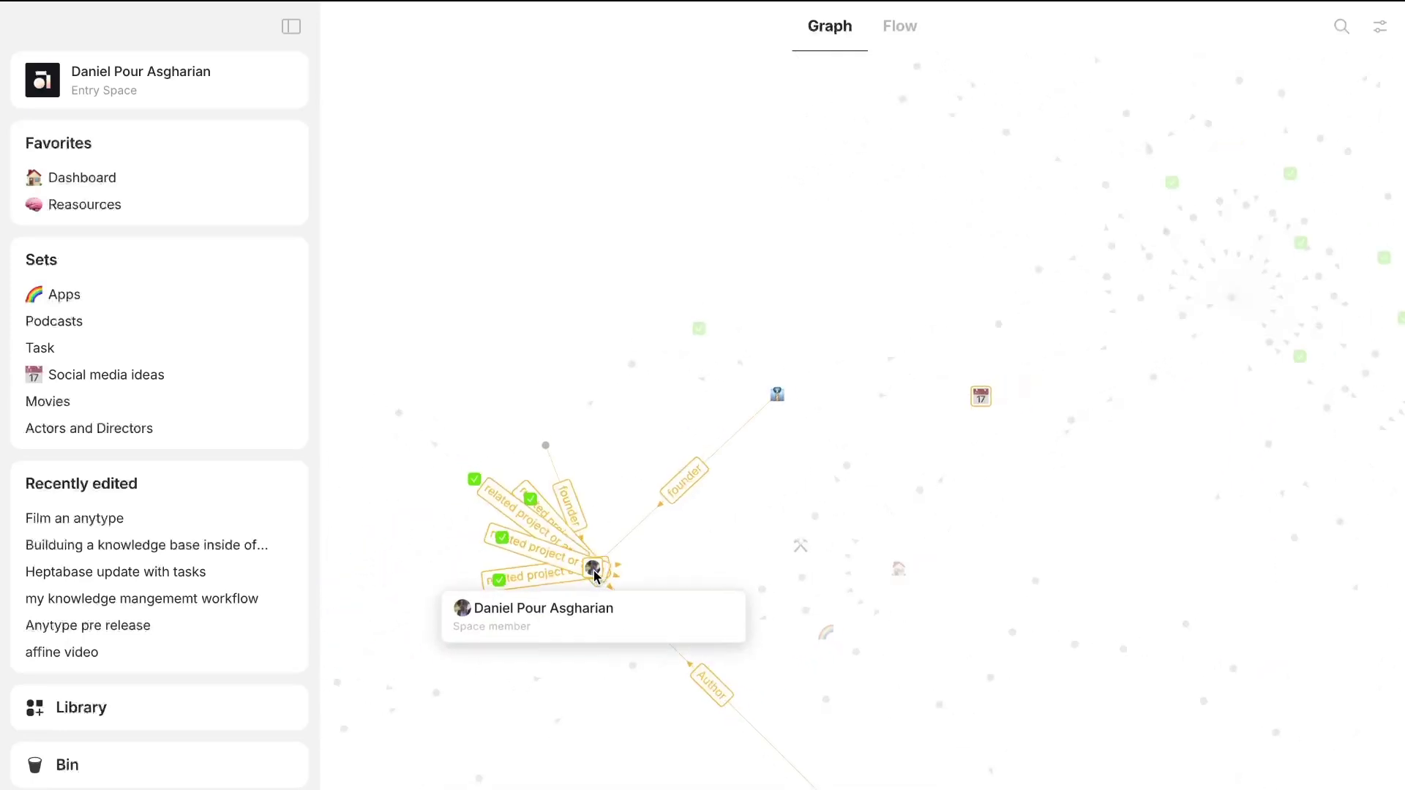
pyautogui.moveTo(665, 565); pyautogui.dragTo(762, 447)
pyautogui.scroll(5, 761, 447)
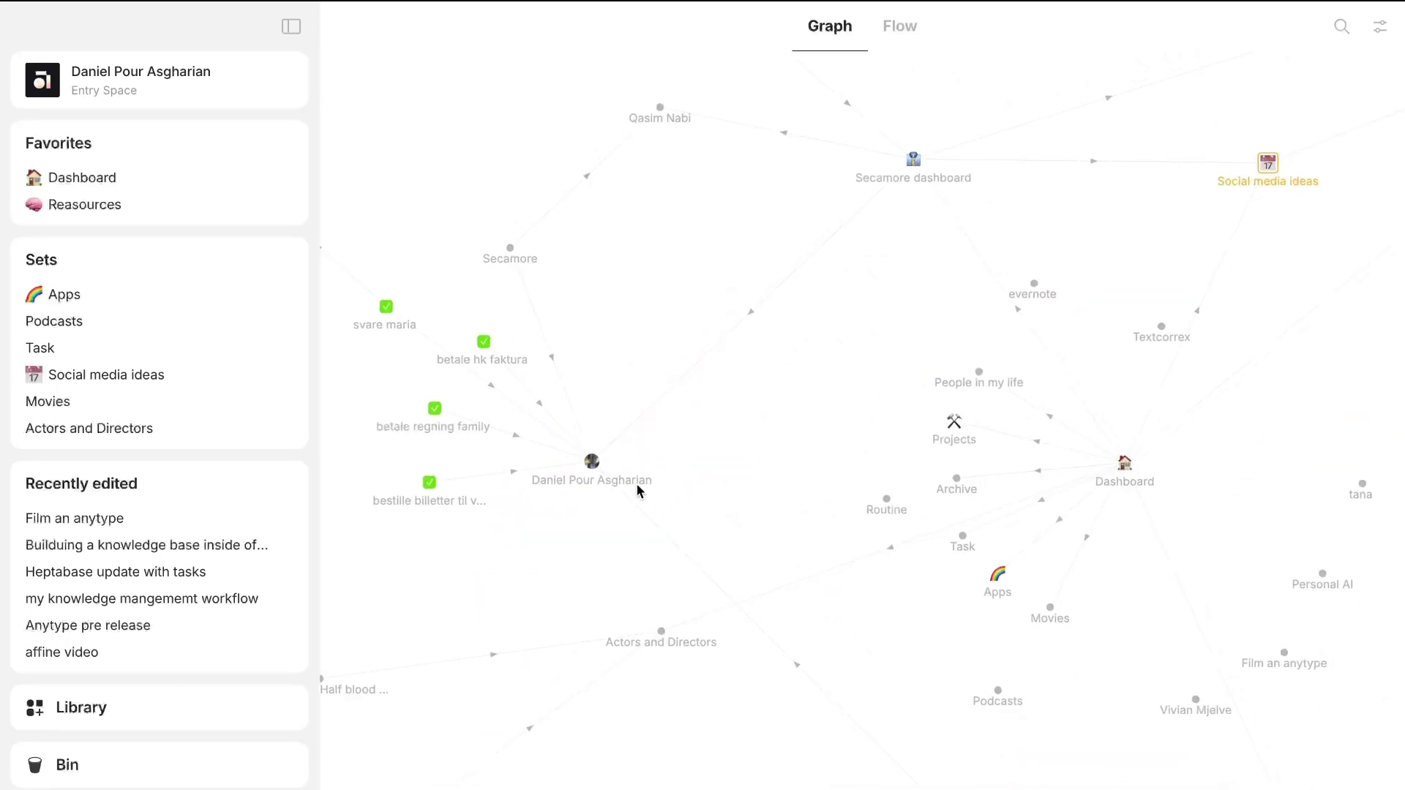
pyautogui.moveTo(597, 456); pyautogui.dragTo(698, 459)
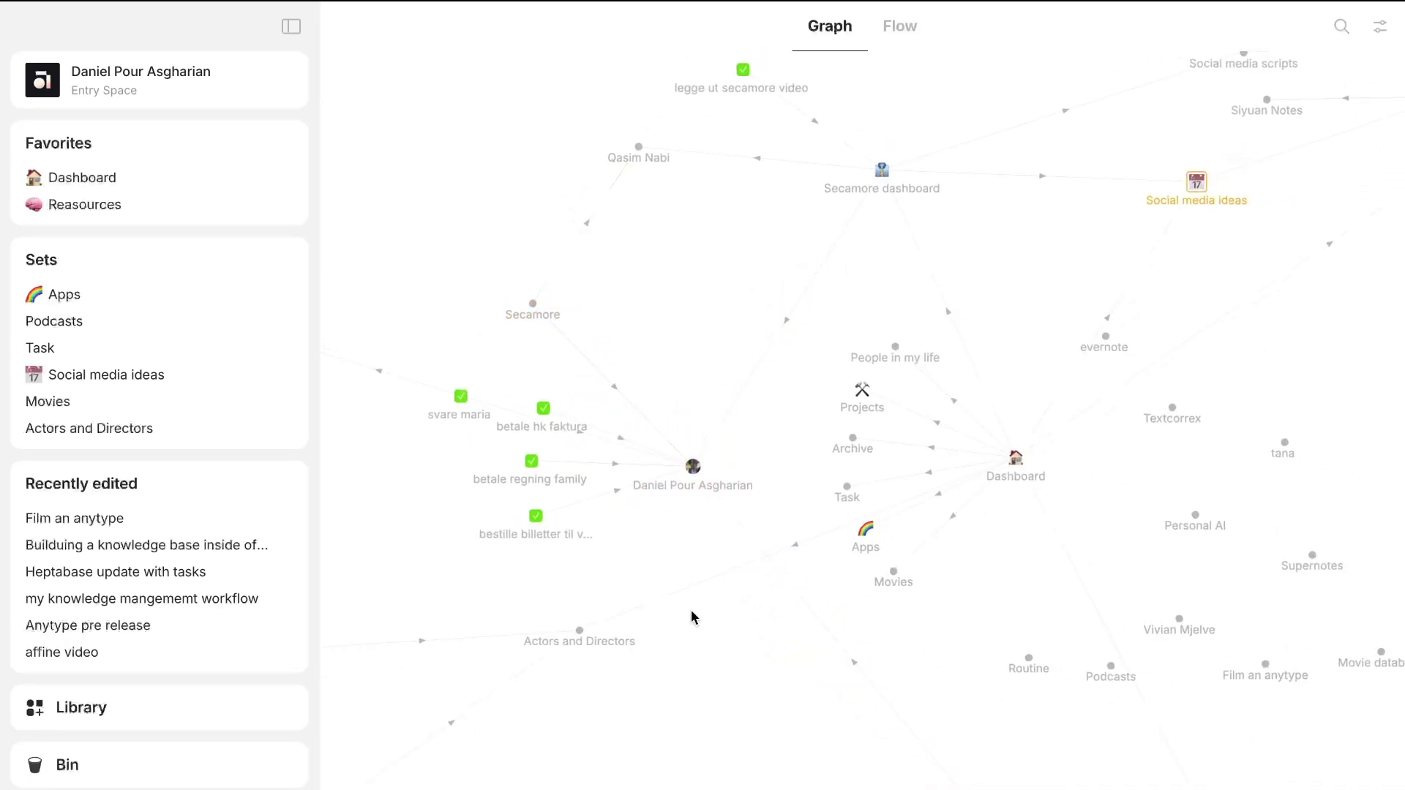
pyautogui.moveTo(691, 611); pyautogui.dragTo(1091, 448)
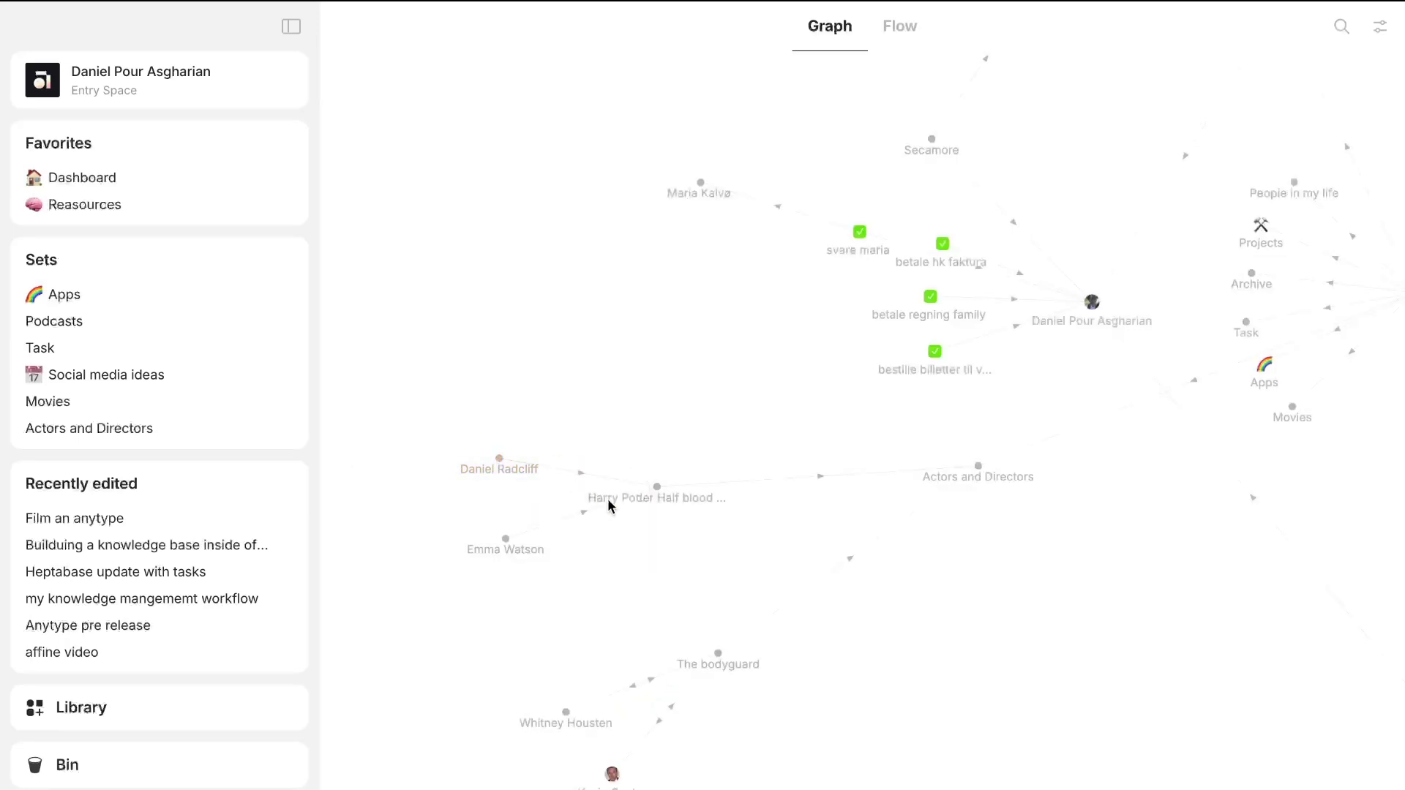
pyautogui.moveTo(662, 492)
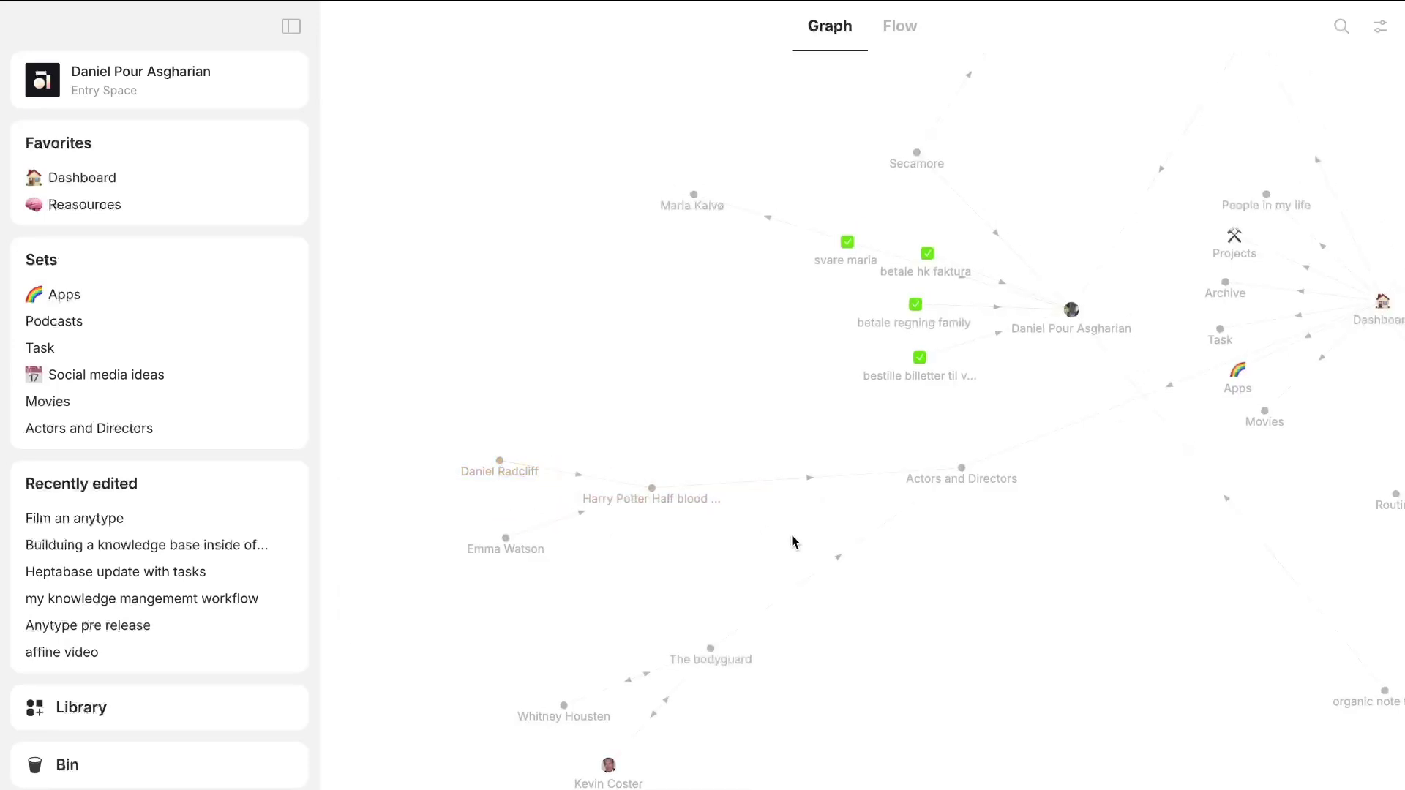
pyautogui.scroll(-3, 793, 540)
pyautogui.scroll(-5, 791, 533)
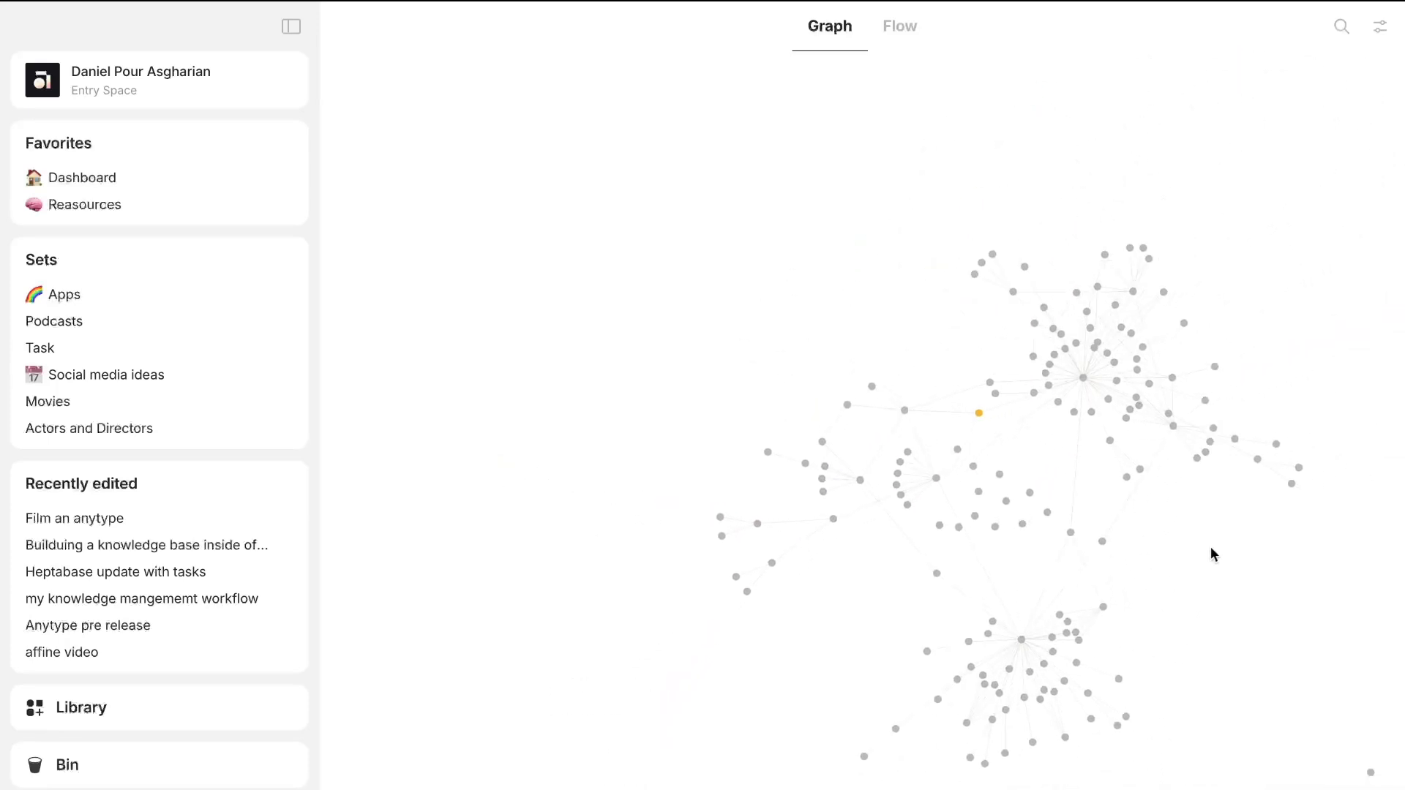
pyautogui.moveTo(1234, 561); pyautogui.dragTo(977, 526)
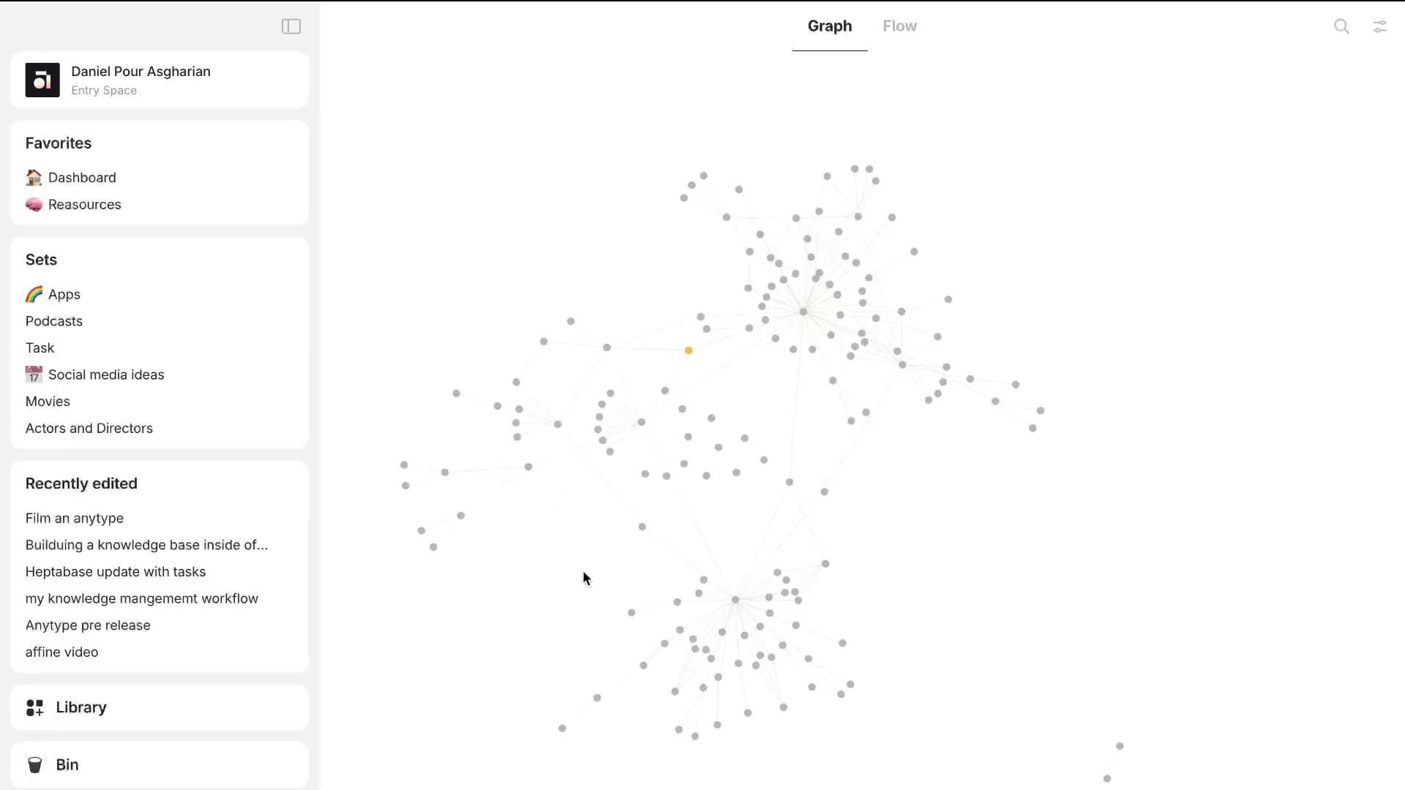
pyautogui.moveTo(586, 566); pyautogui.dragTo(807, 541)
pyautogui.scroll(2, 805, 542)
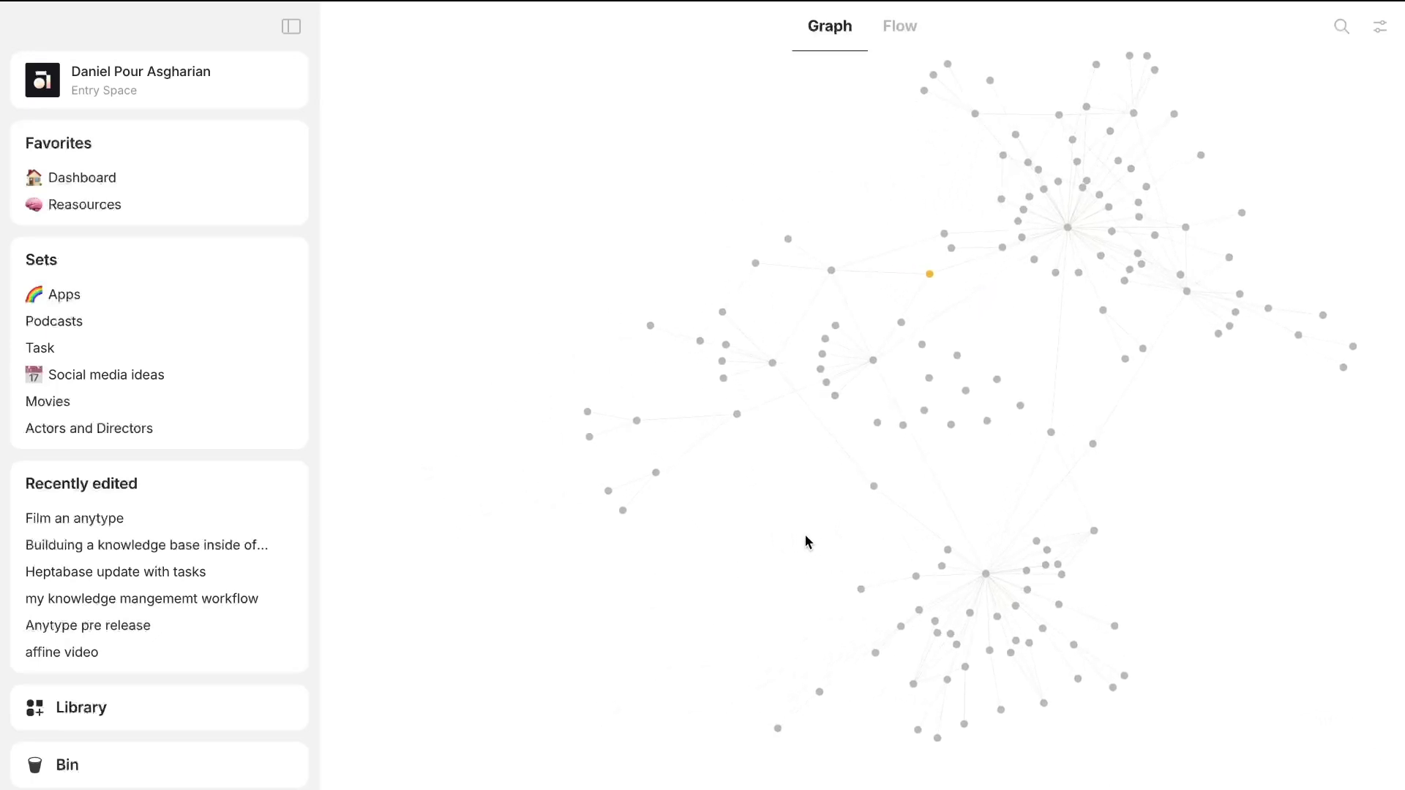
pyautogui.scroll(5, 670, 486)
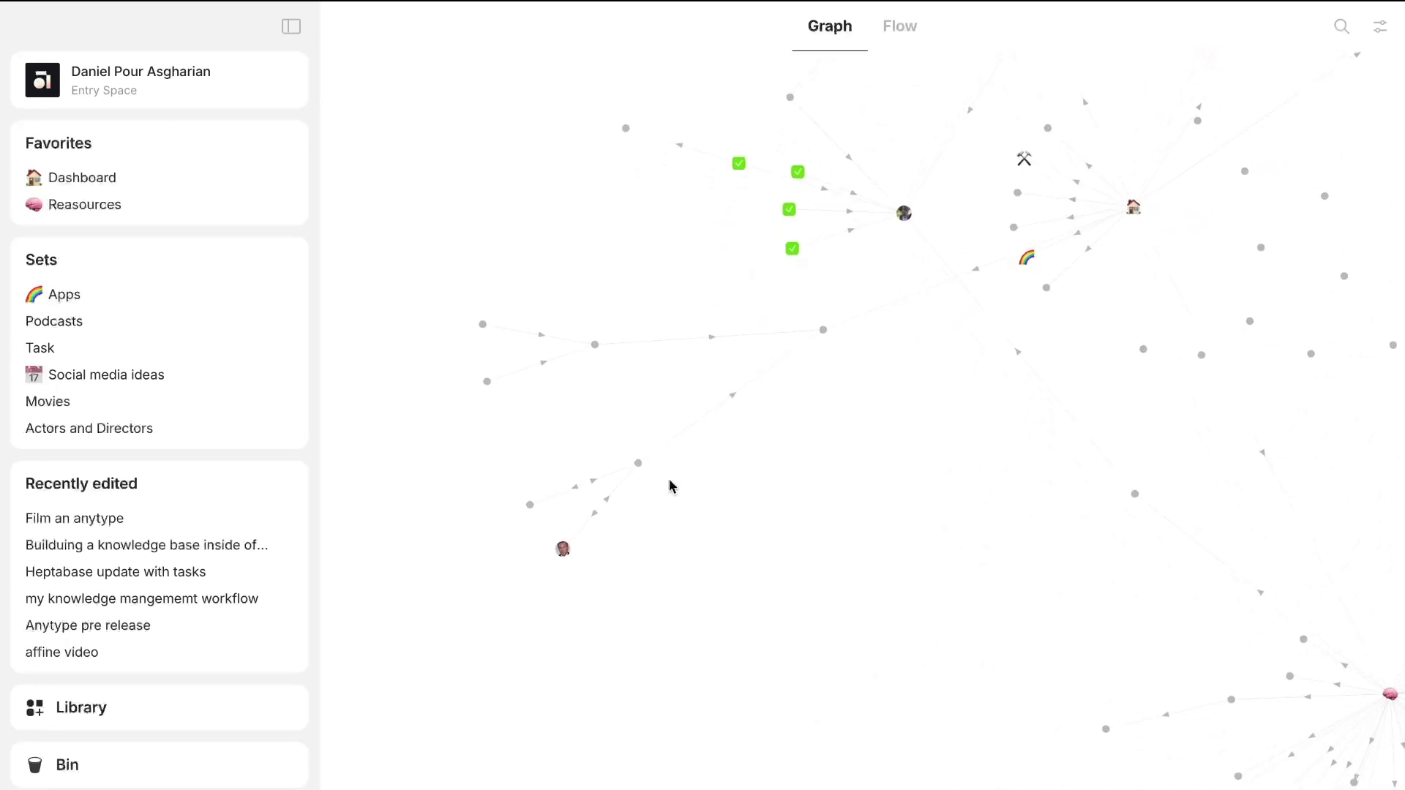
pyautogui.moveTo(661, 549); pyautogui.dragTo(714, 536)
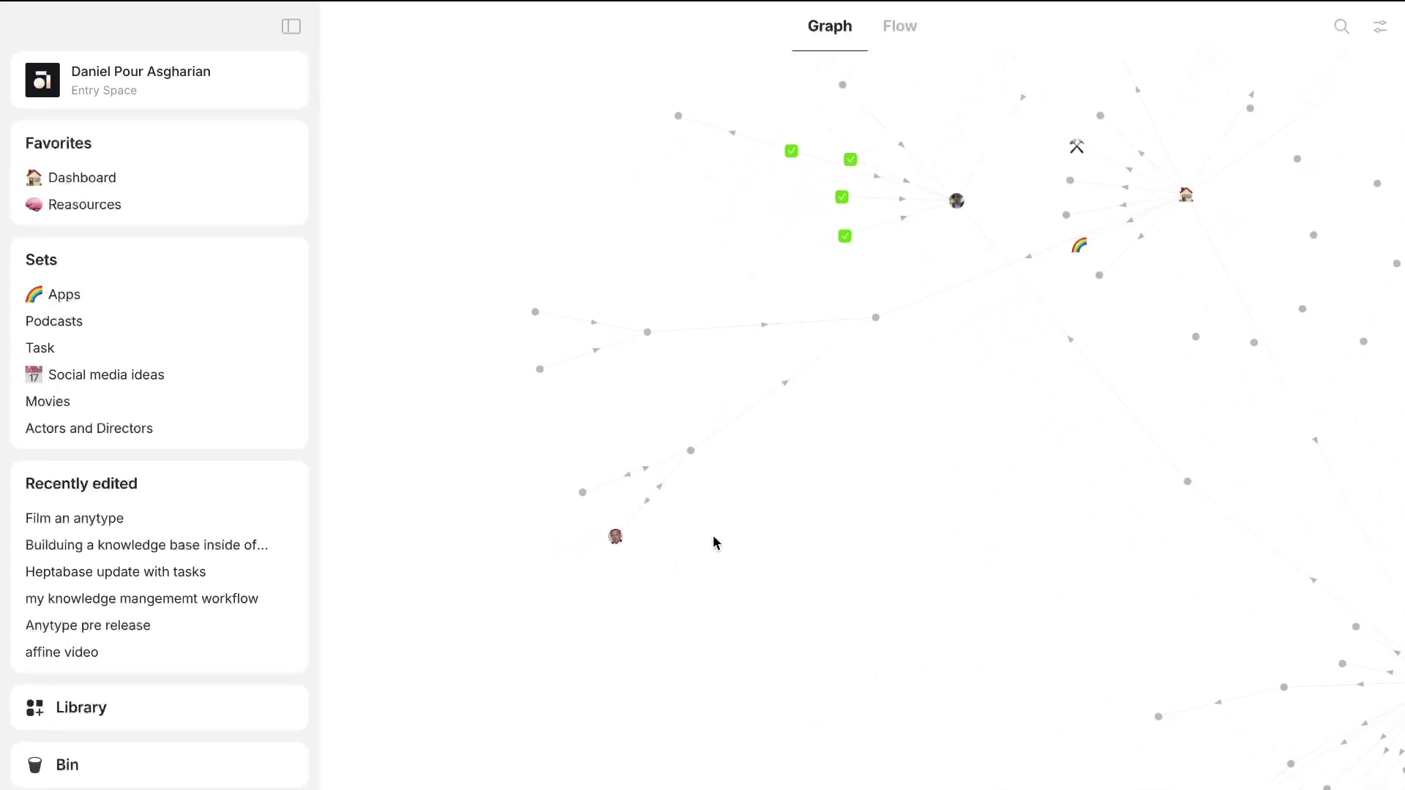
pyautogui.moveTo(617, 538)
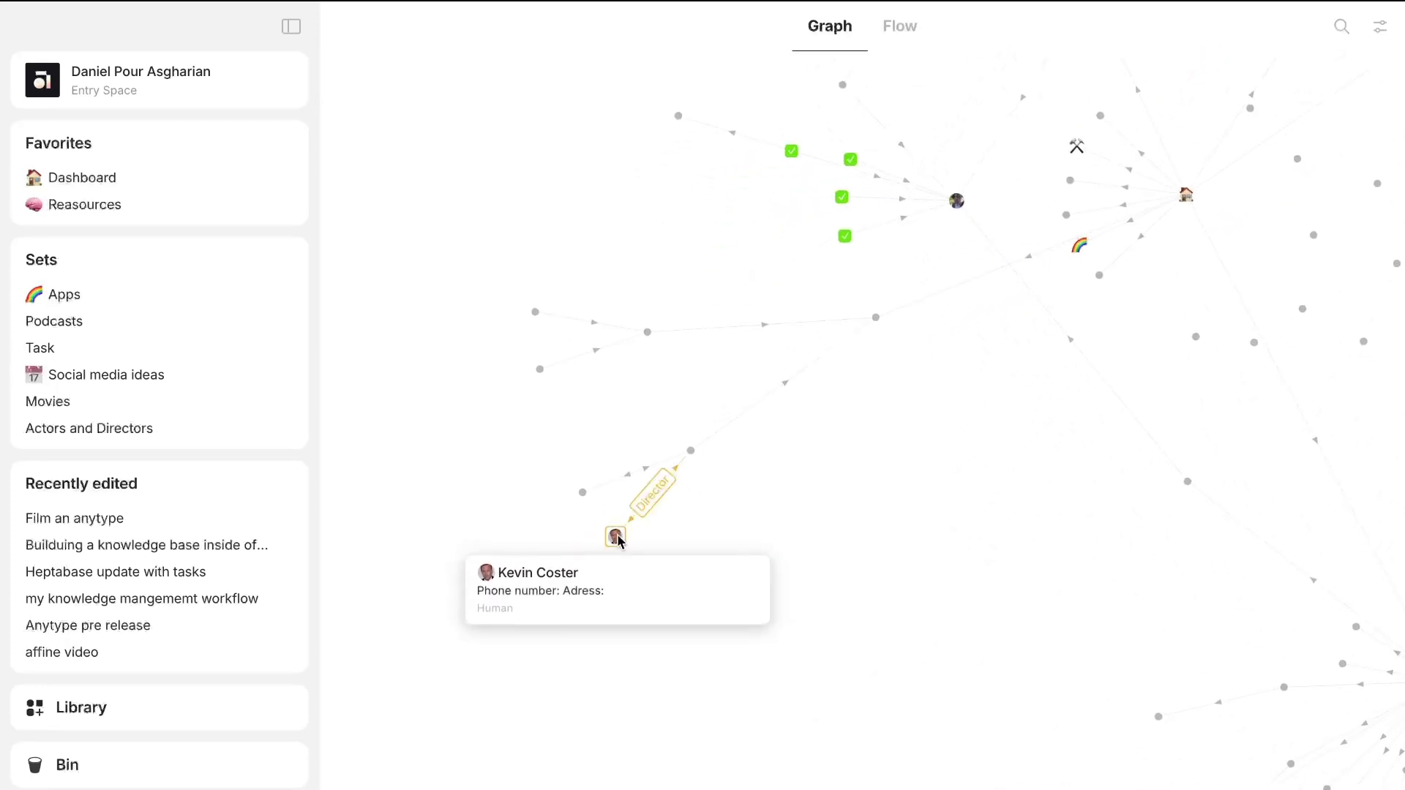
pyautogui.moveTo(692, 451)
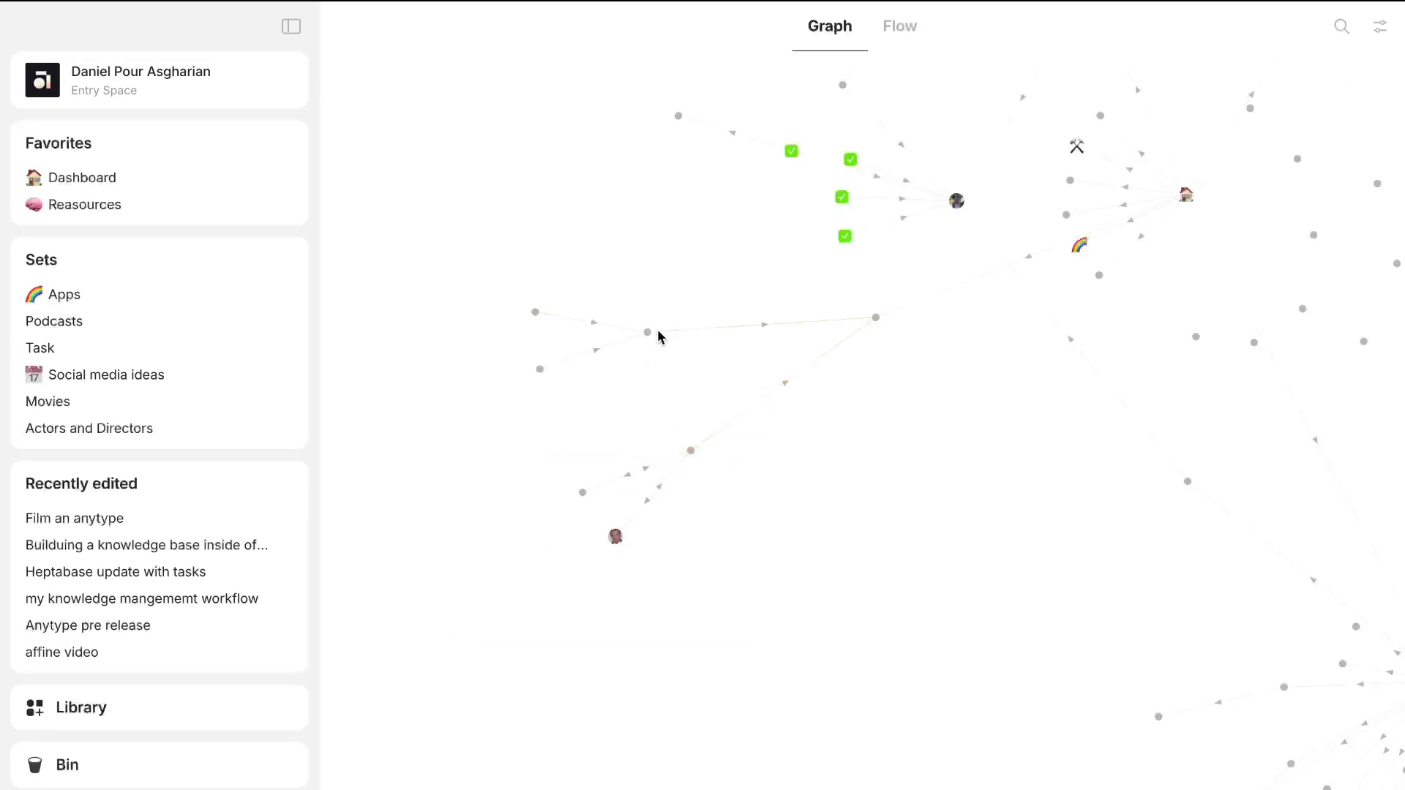
pyautogui.moveTo(655, 333)
pyautogui.moveTo(1078, 254)
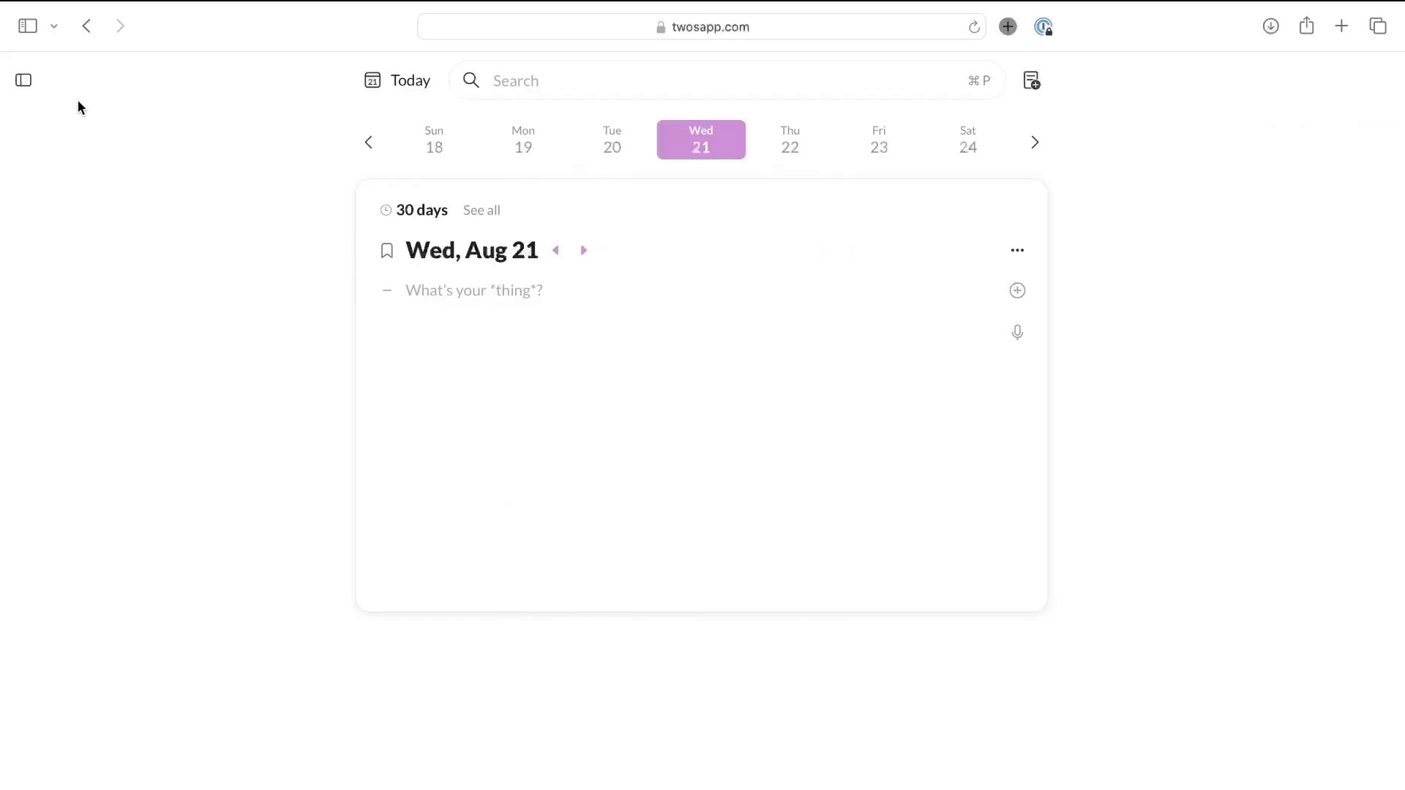
# Show the Twos sidebar panel of lists and bookmarks
pyautogui.click(24, 81)
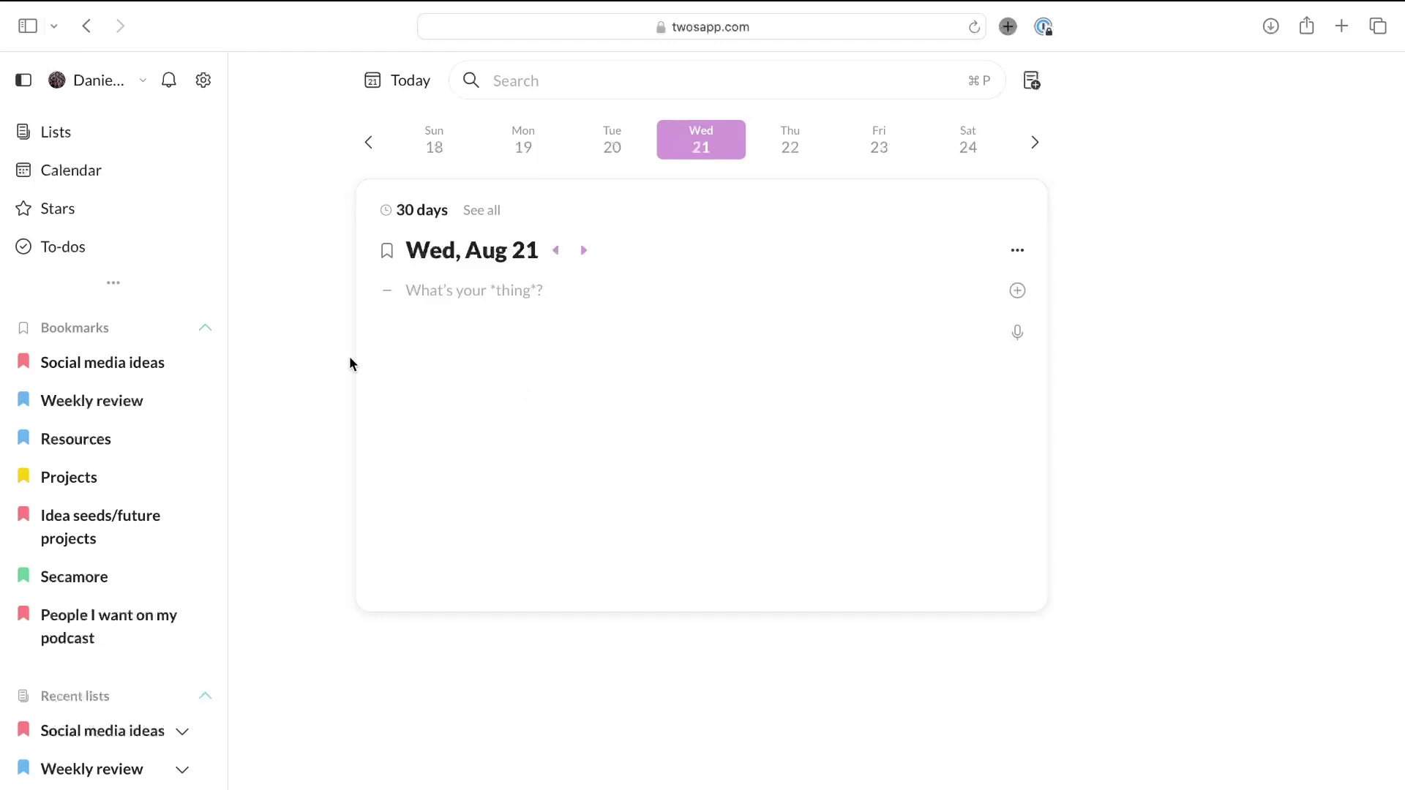
# Open the Resources list and scroll through its sublists
pyautogui.click(110, 439)
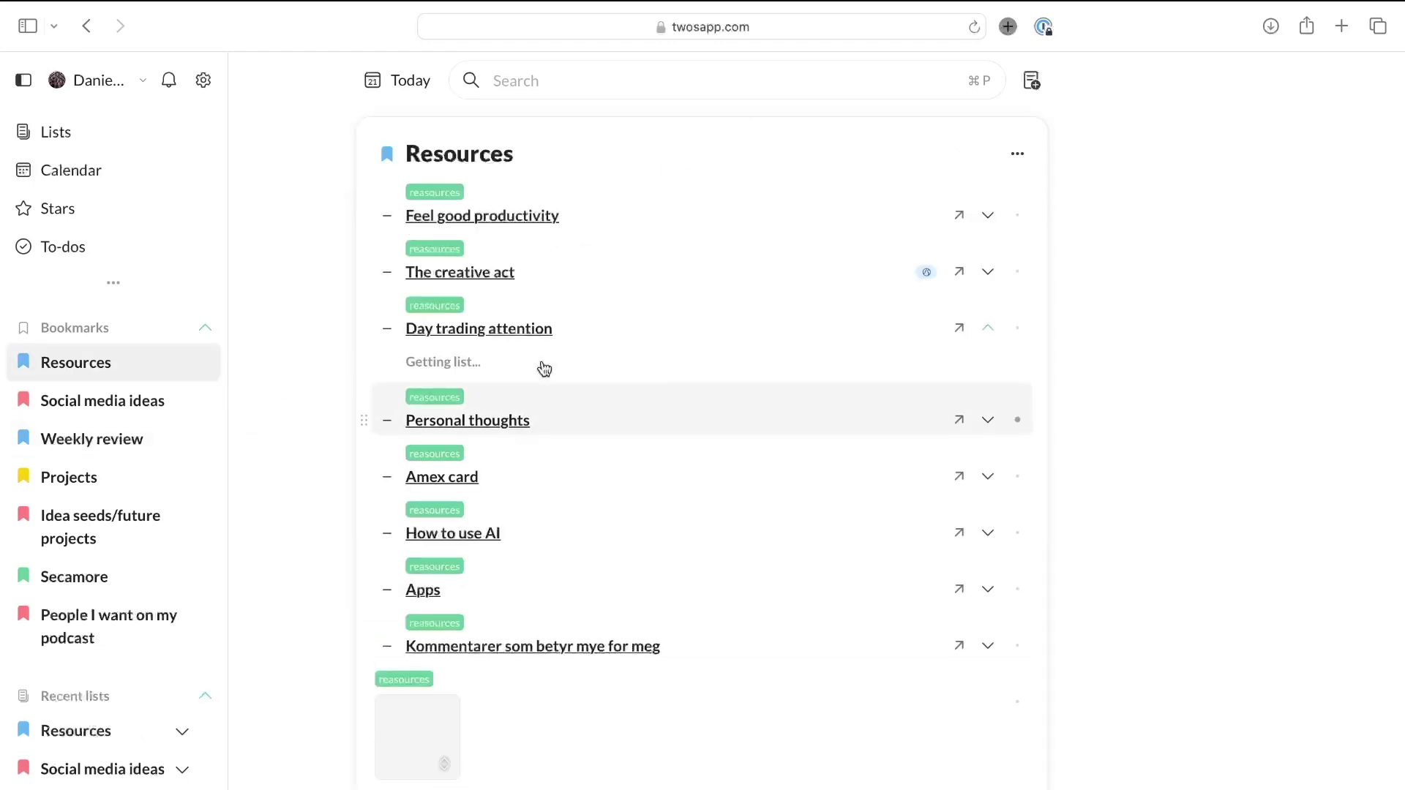
pyautogui.scroll(-3, 544, 368)
pyautogui.scroll(2, 935, 257)
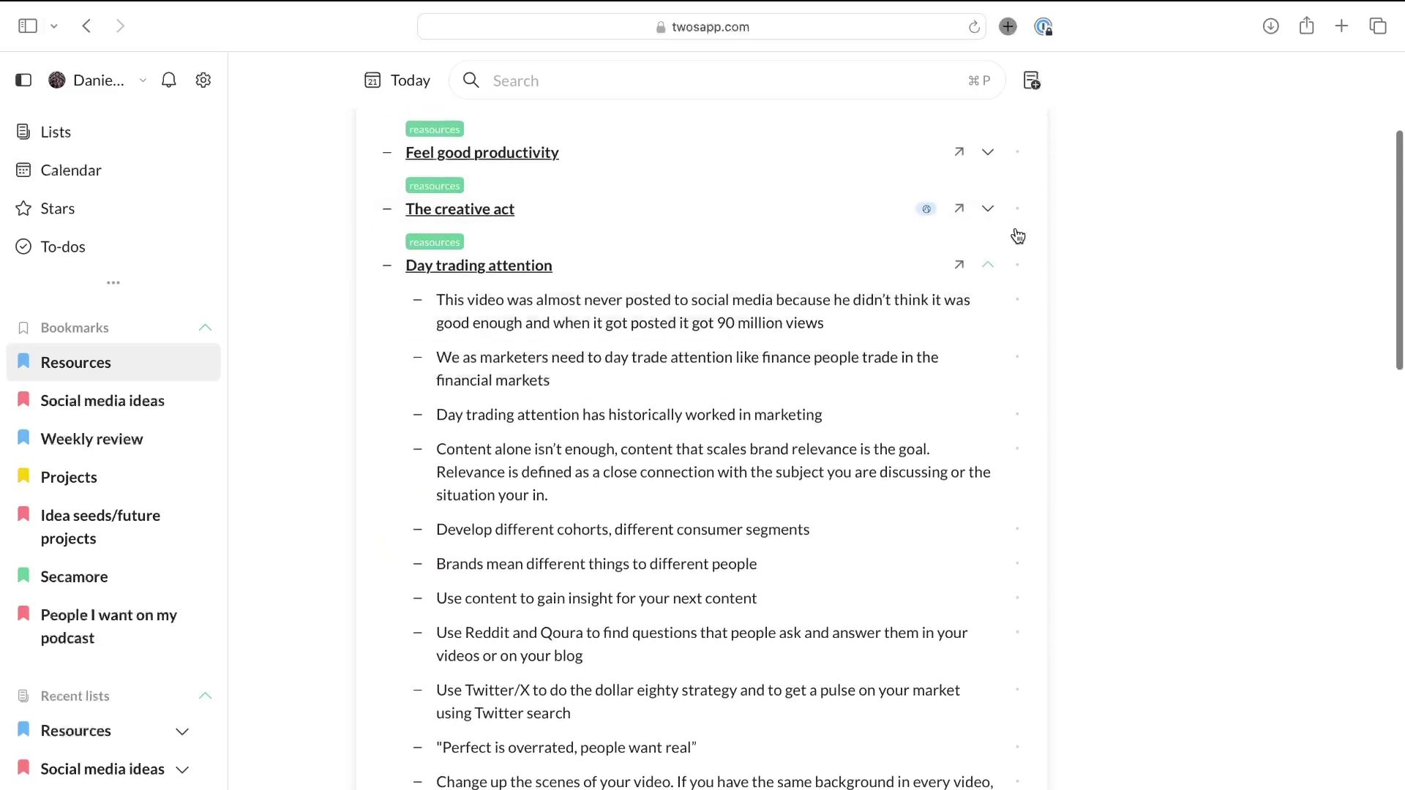
pyautogui.scroll(-6, 979, 274)
pyautogui.scroll(4, 979, 274)
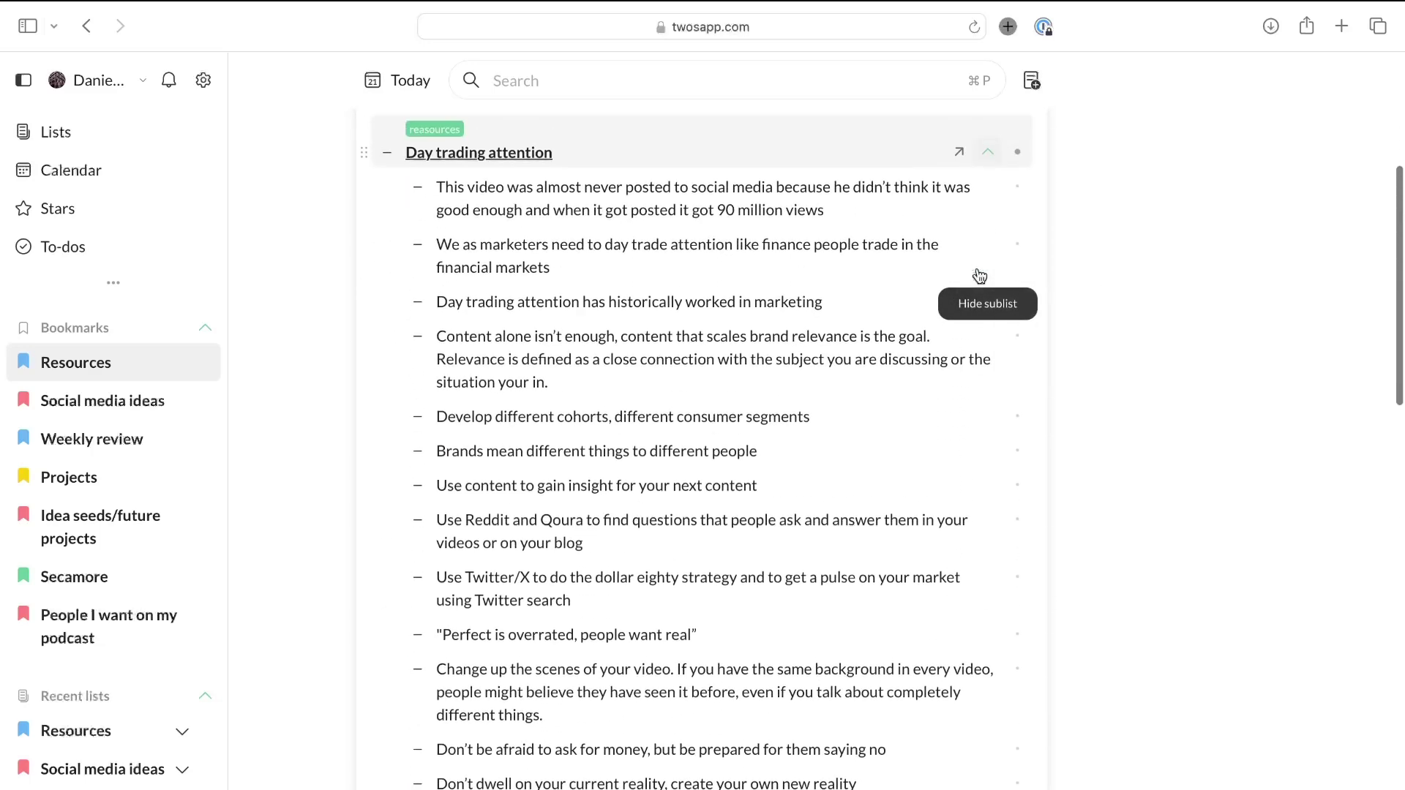
pyautogui.scroll(2, 979, 275)
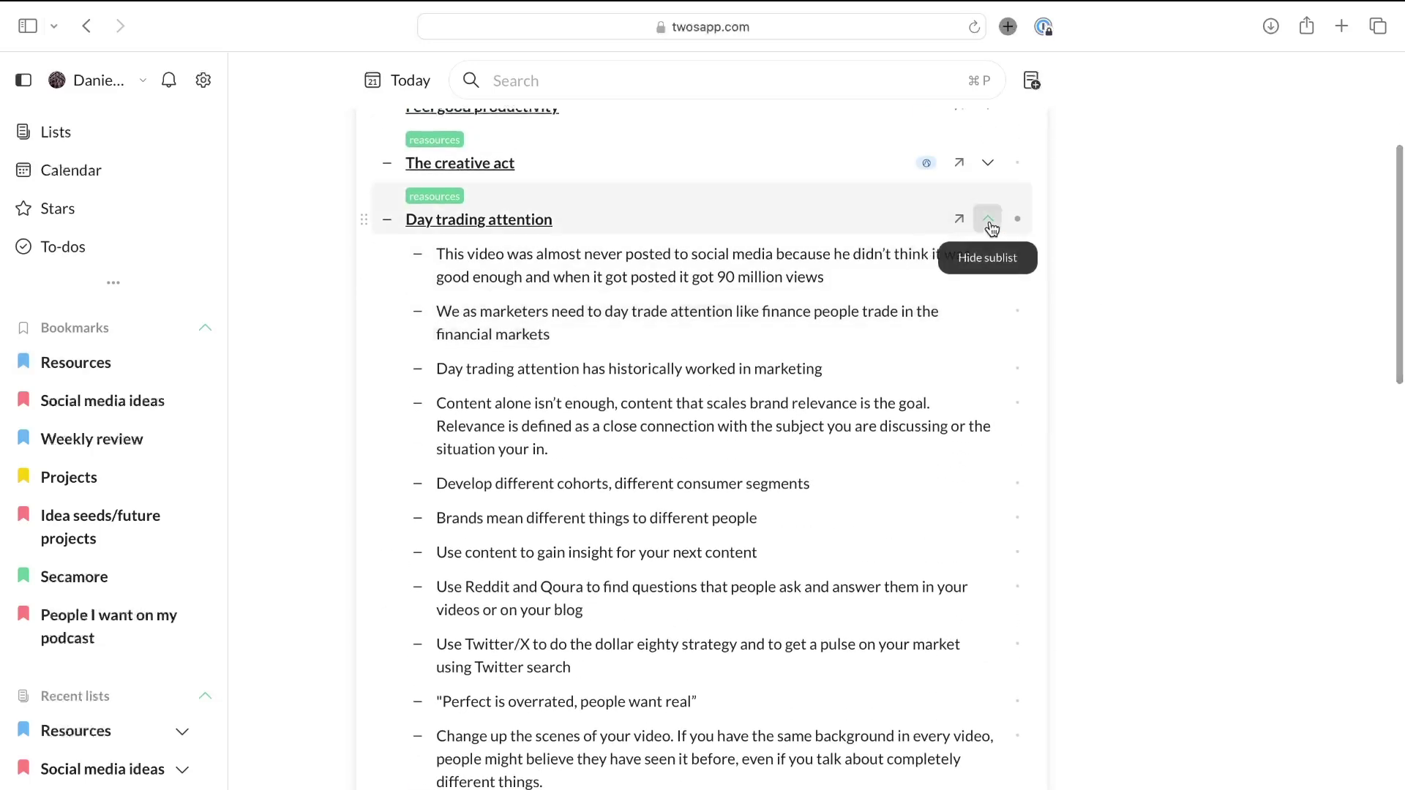
# Collapse the Day trading attention sublist and expand The creative act to show its quotes
pyautogui.click(989, 221)
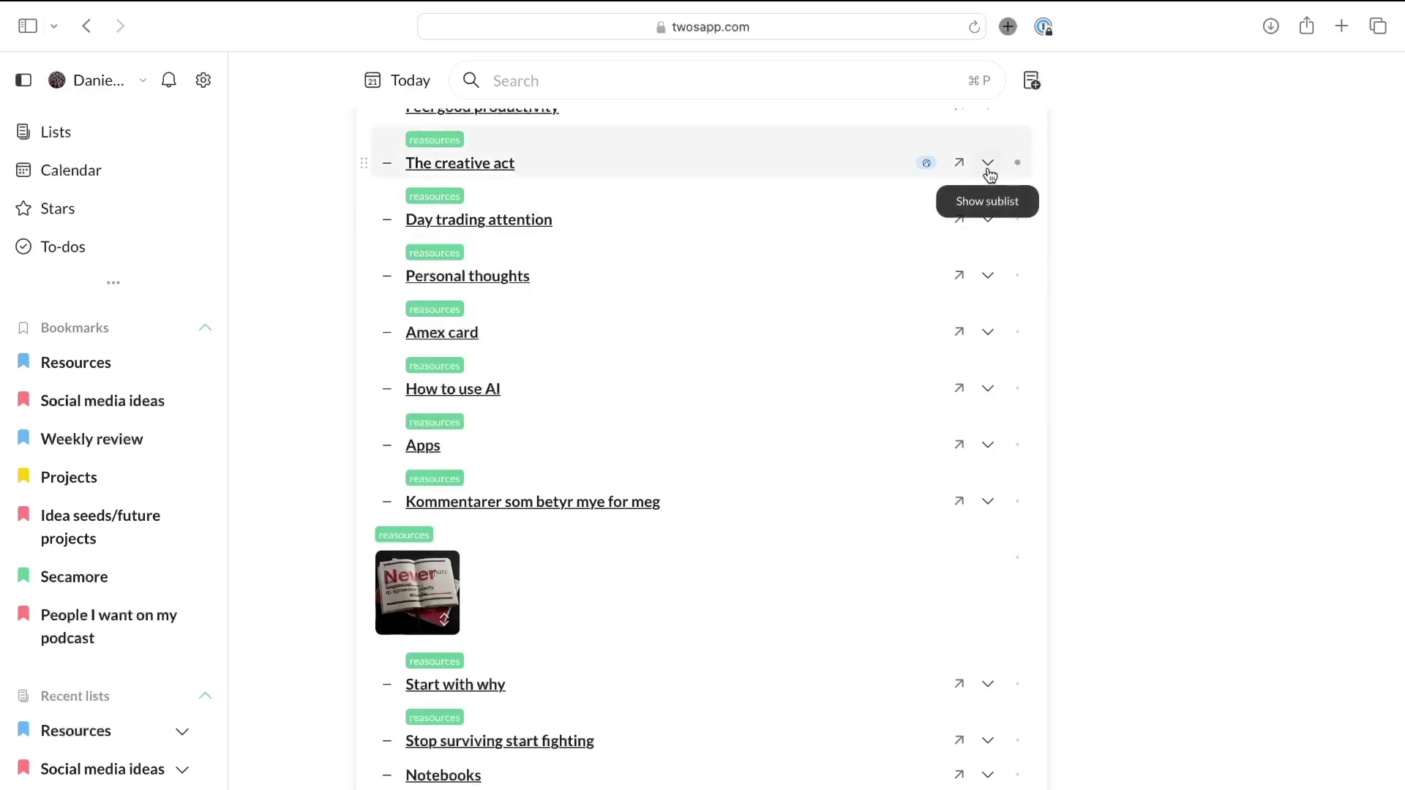
pyautogui.click(988, 168)
pyautogui.scroll(-3, 721, 425)
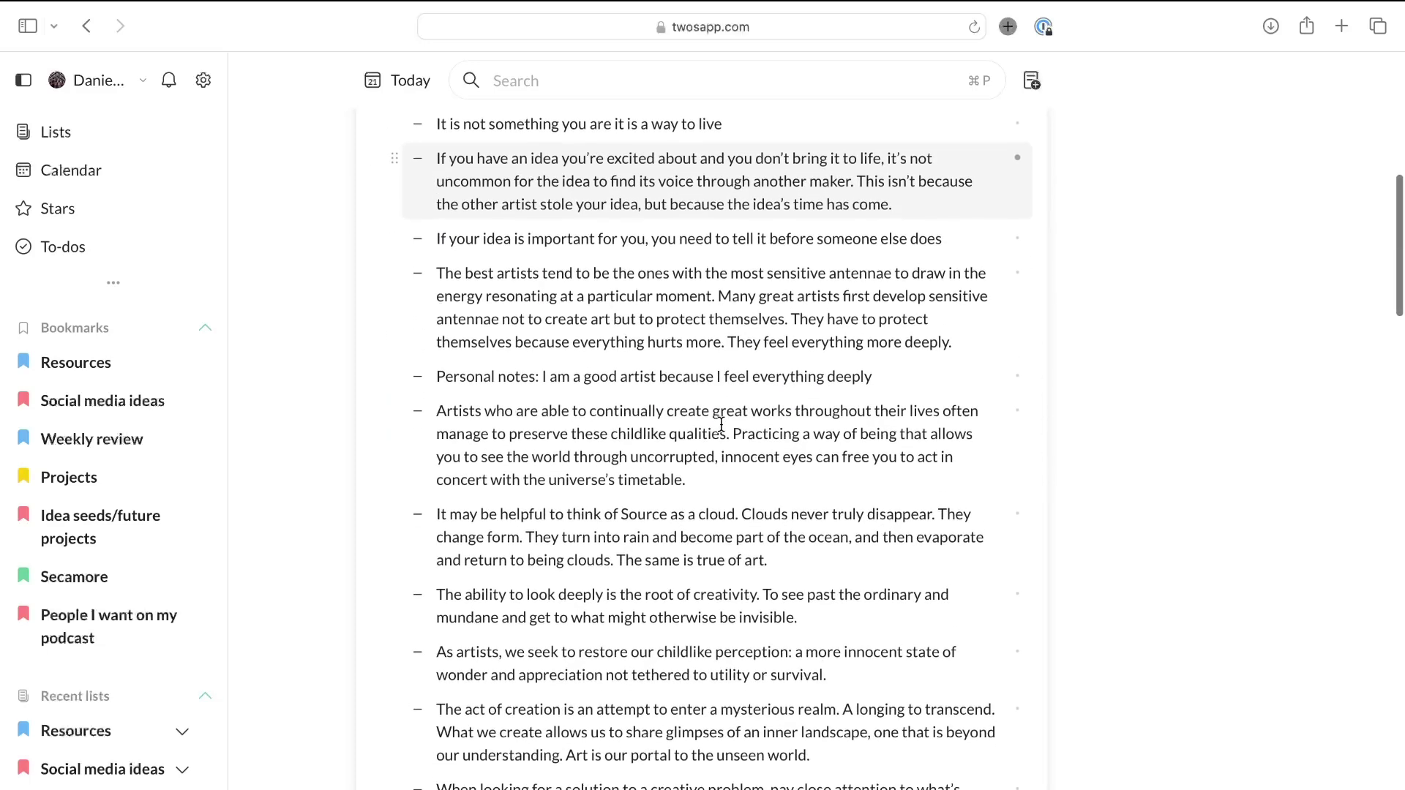
pyautogui.scroll(-7, 721, 424)
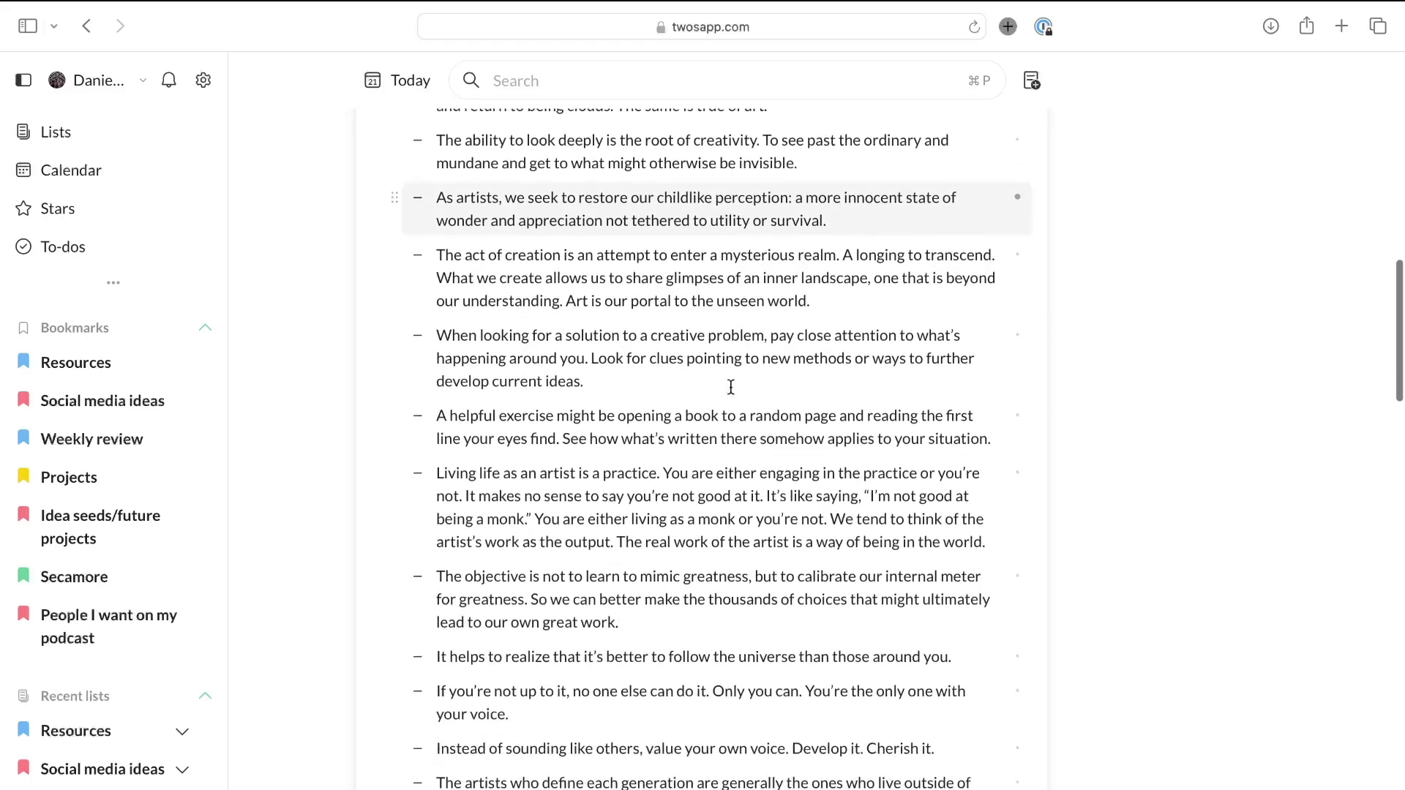
pyautogui.scroll(-19, 731, 387)
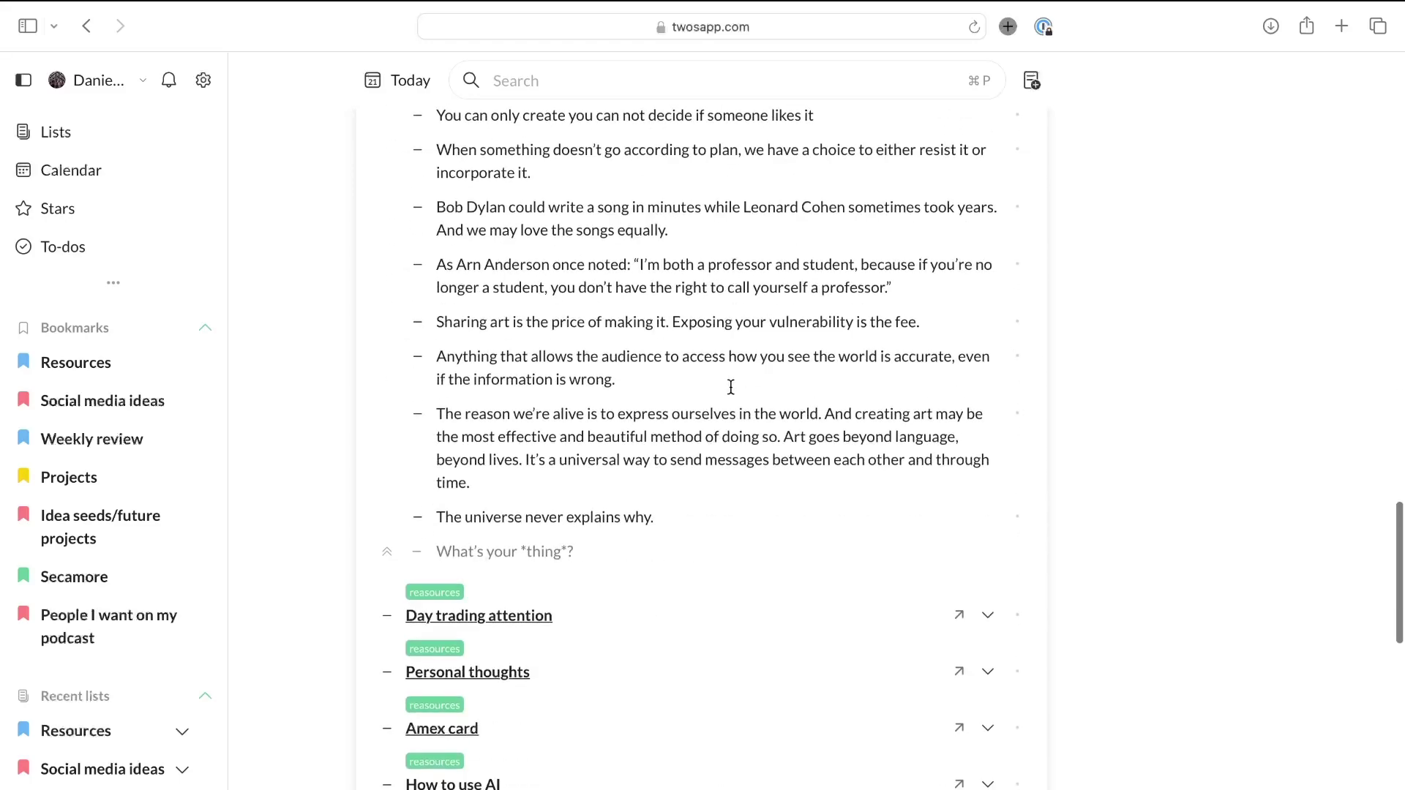
pyautogui.scroll(-14, 730, 386)
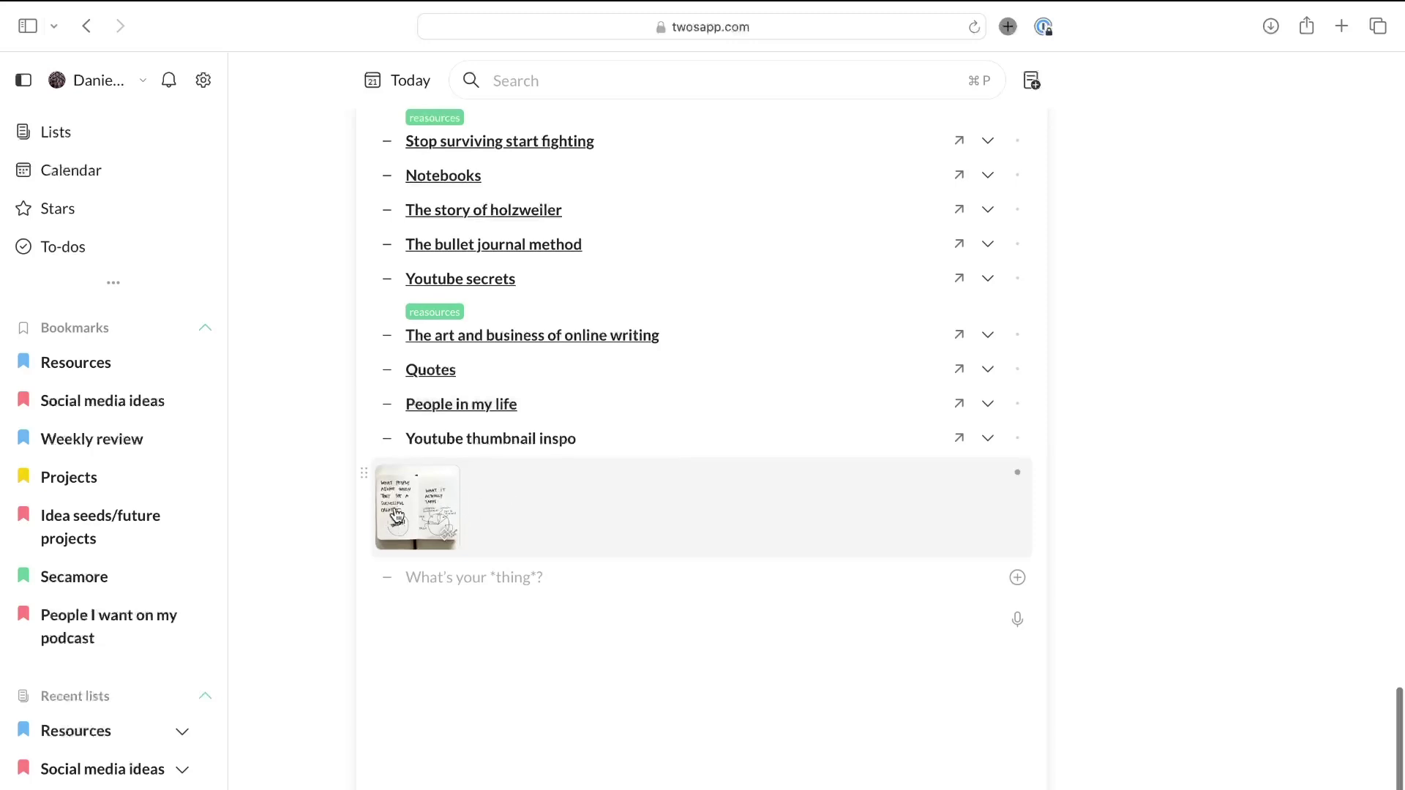
# Expand the Youtube thumbnail inspo sublist, then collapse it again
pyautogui.click(982, 448)
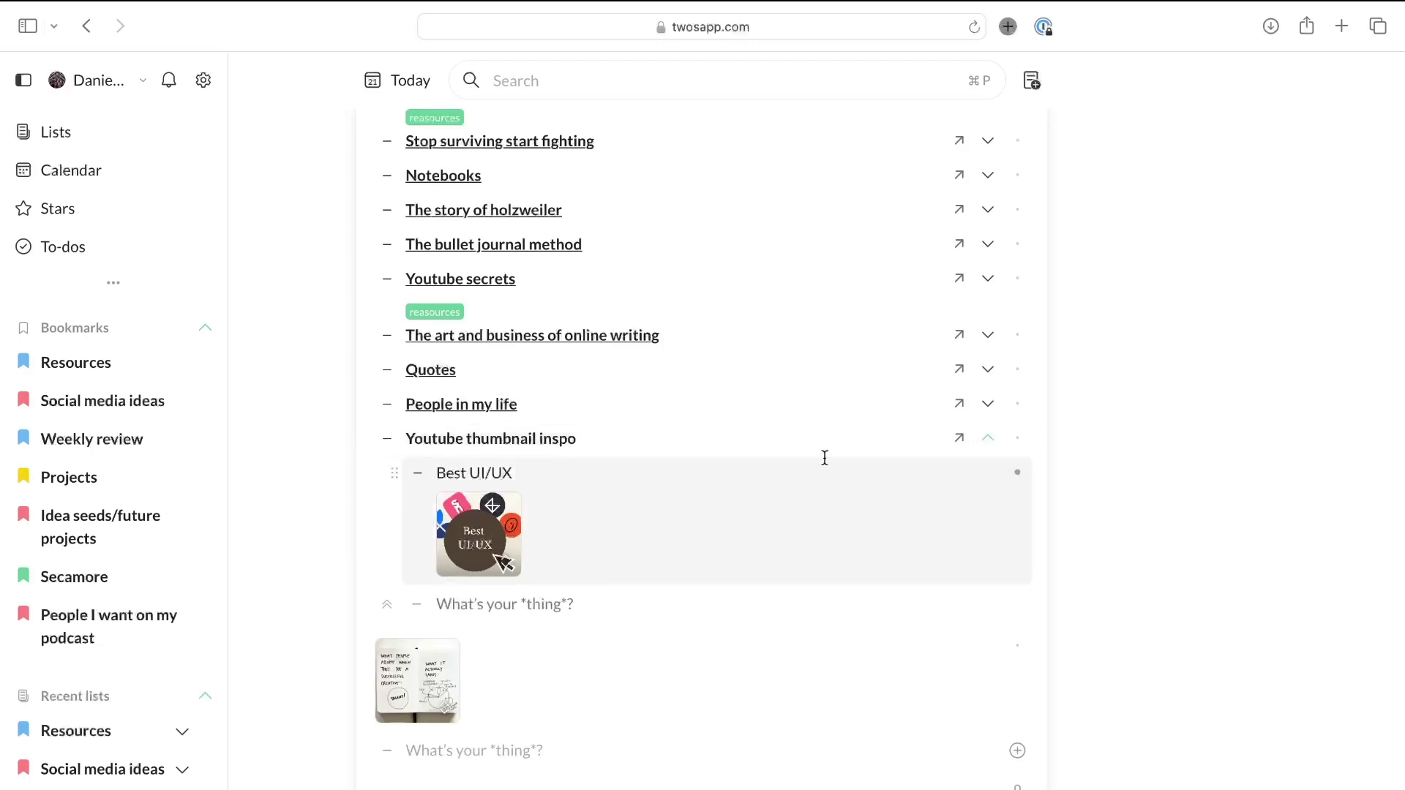
pyautogui.click(986, 441)
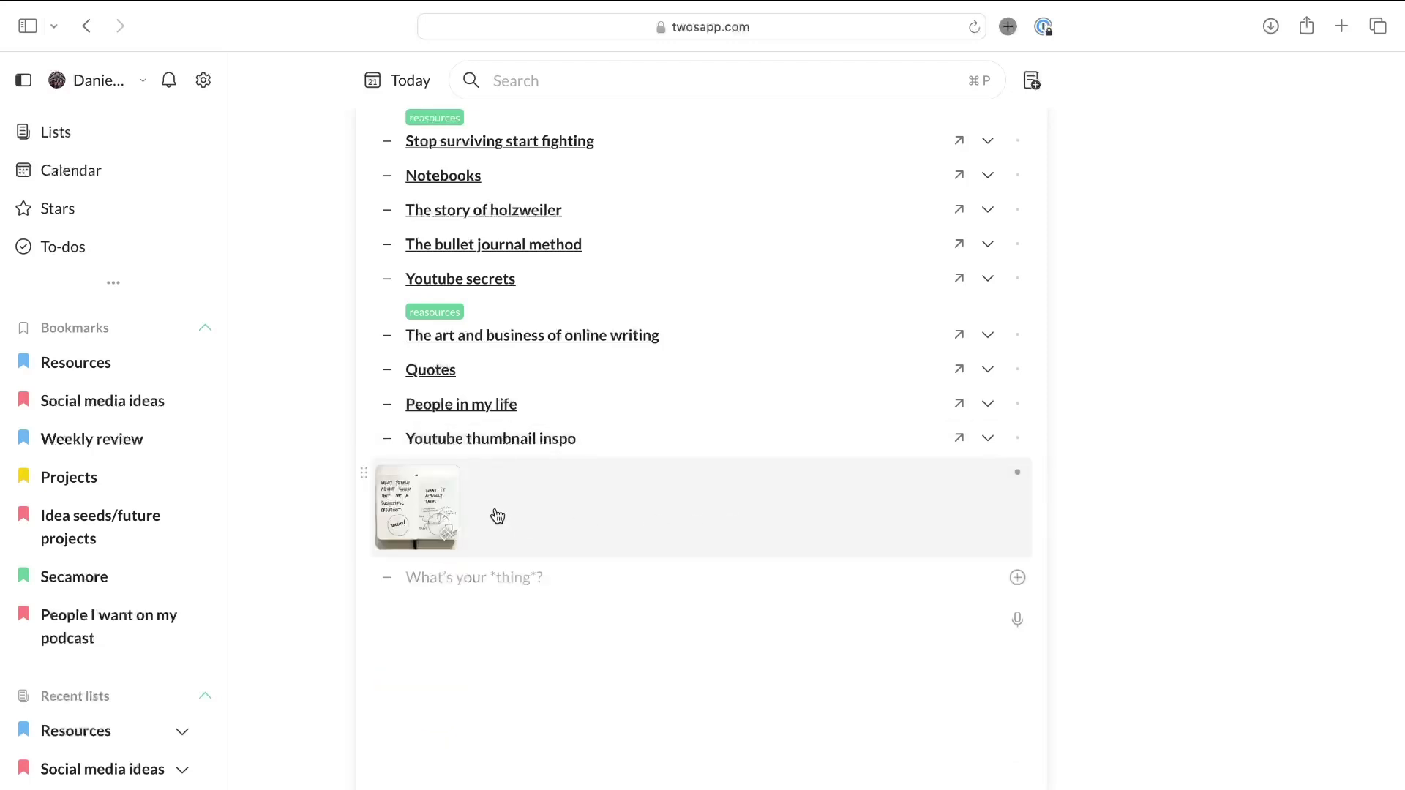
pyautogui.scroll(5, 364, 518)
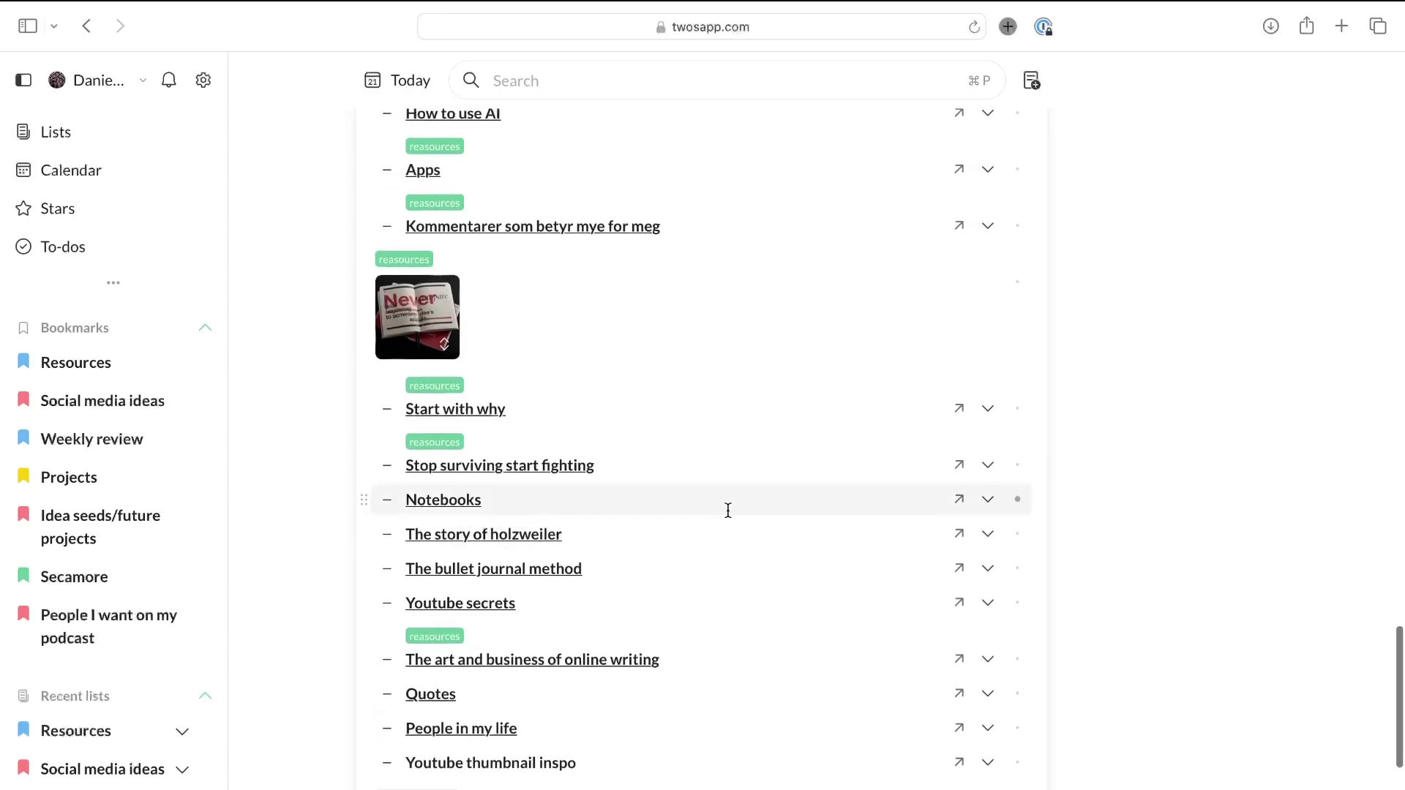
pyautogui.scroll(20, 728, 510)
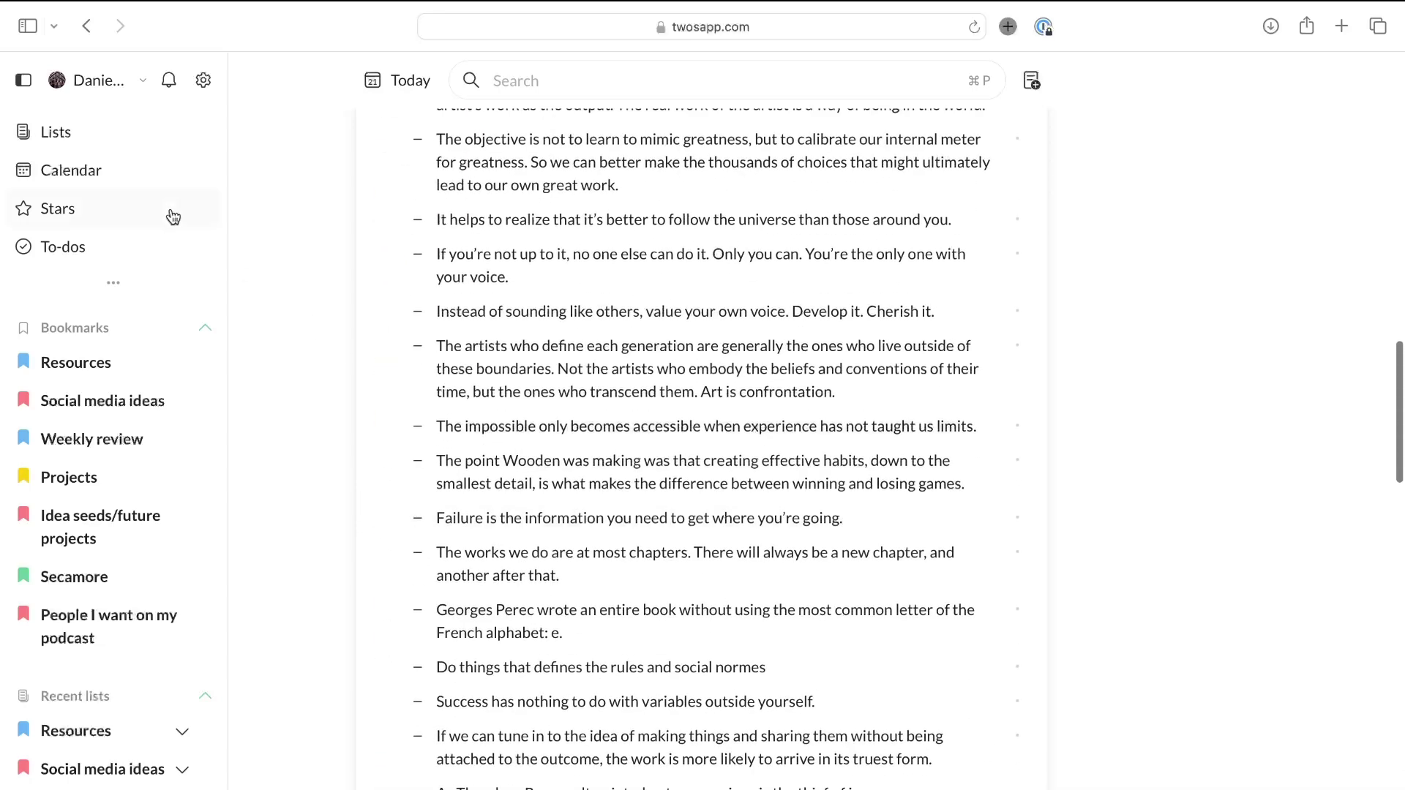
# View the August 2024 monthly calendar, then switch to the All lists overview
pyautogui.click(106, 164)
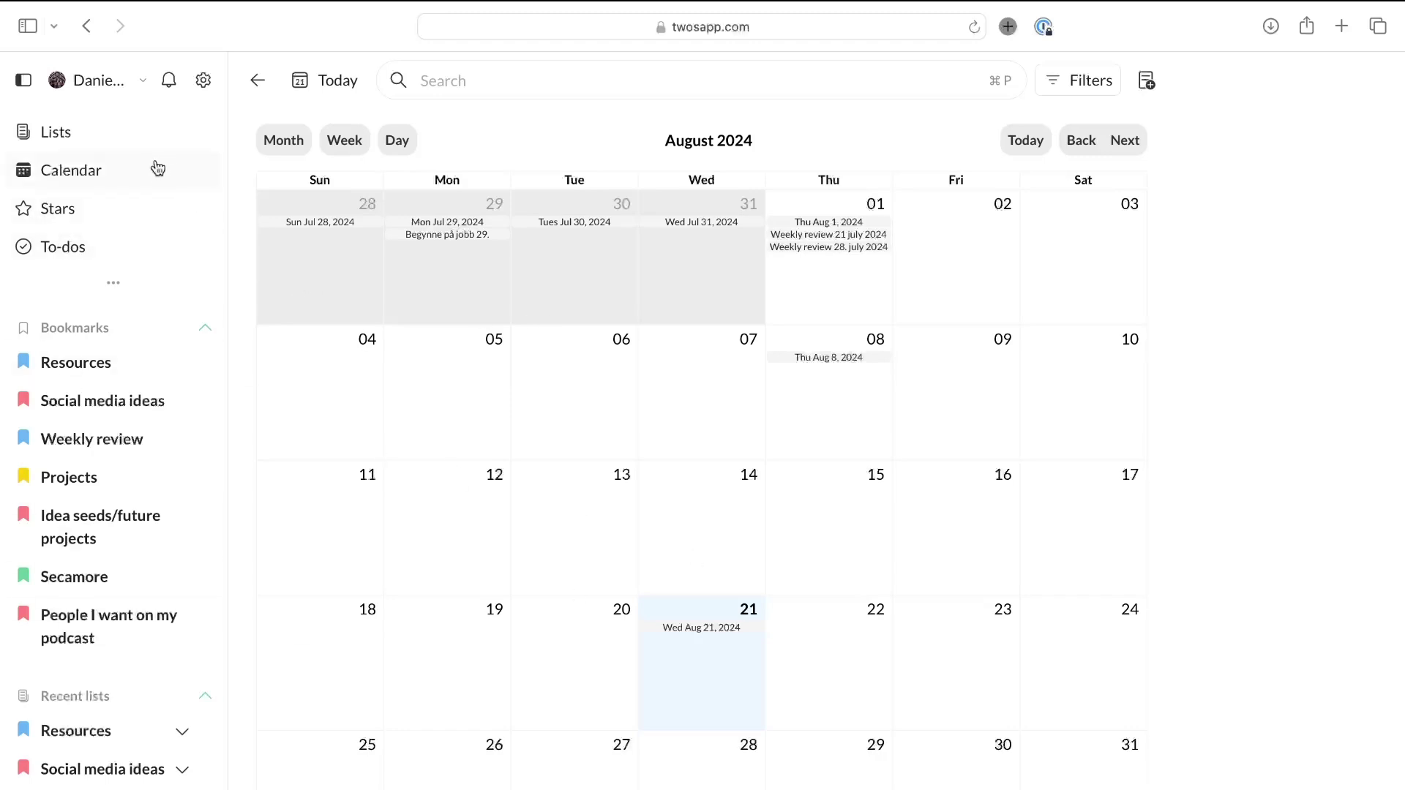
pyautogui.click(99, 137)
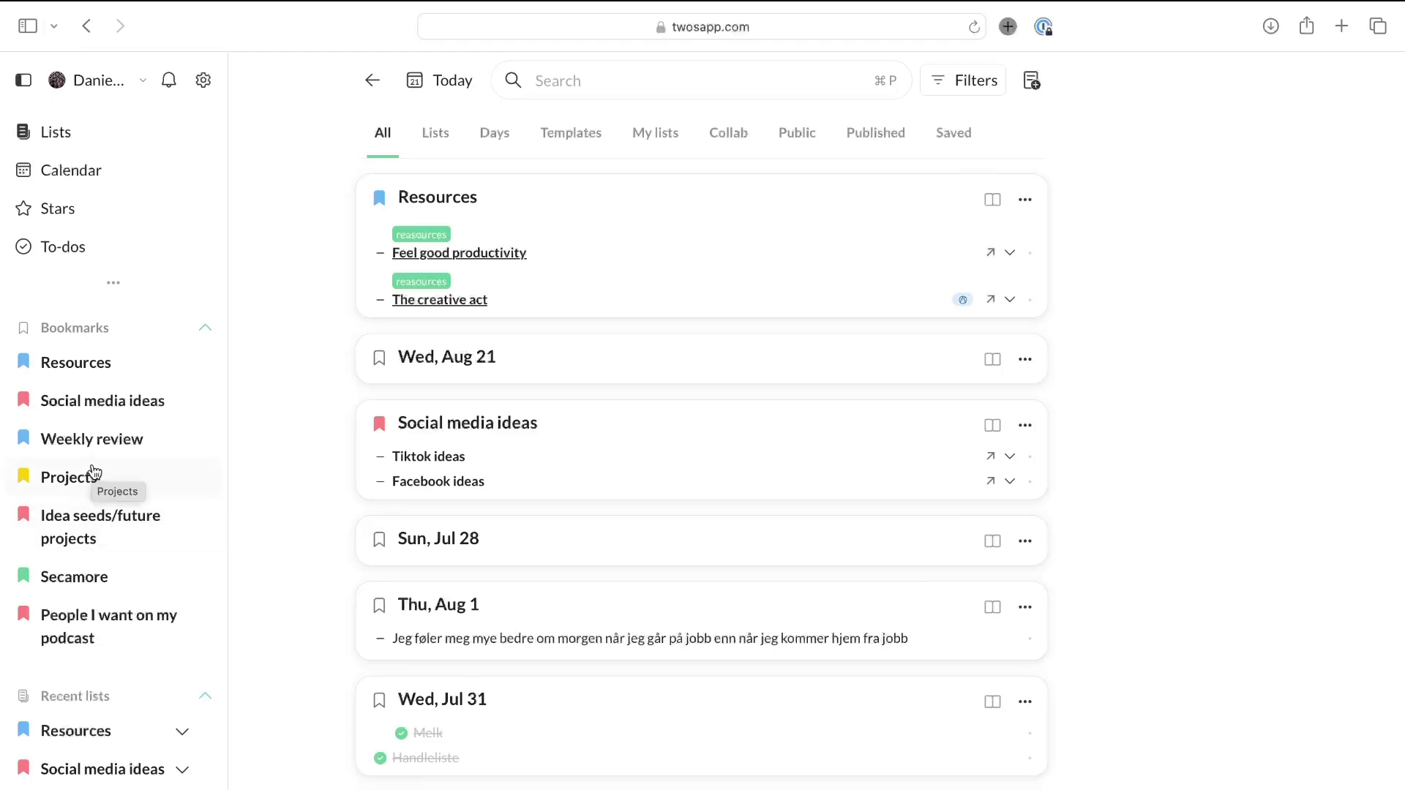
pyautogui.scroll(-1, 94, 470)
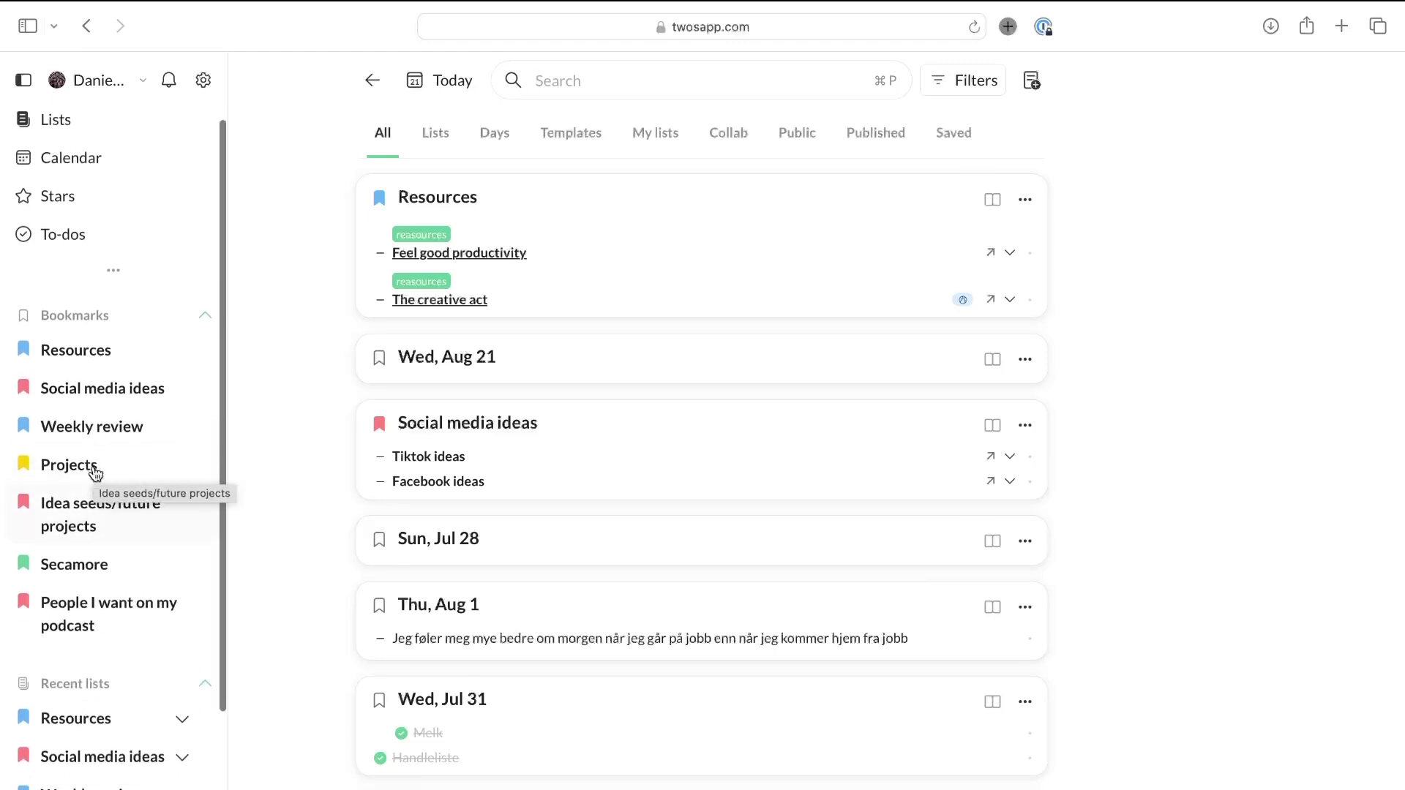
pyautogui.scroll(1, 95, 473)
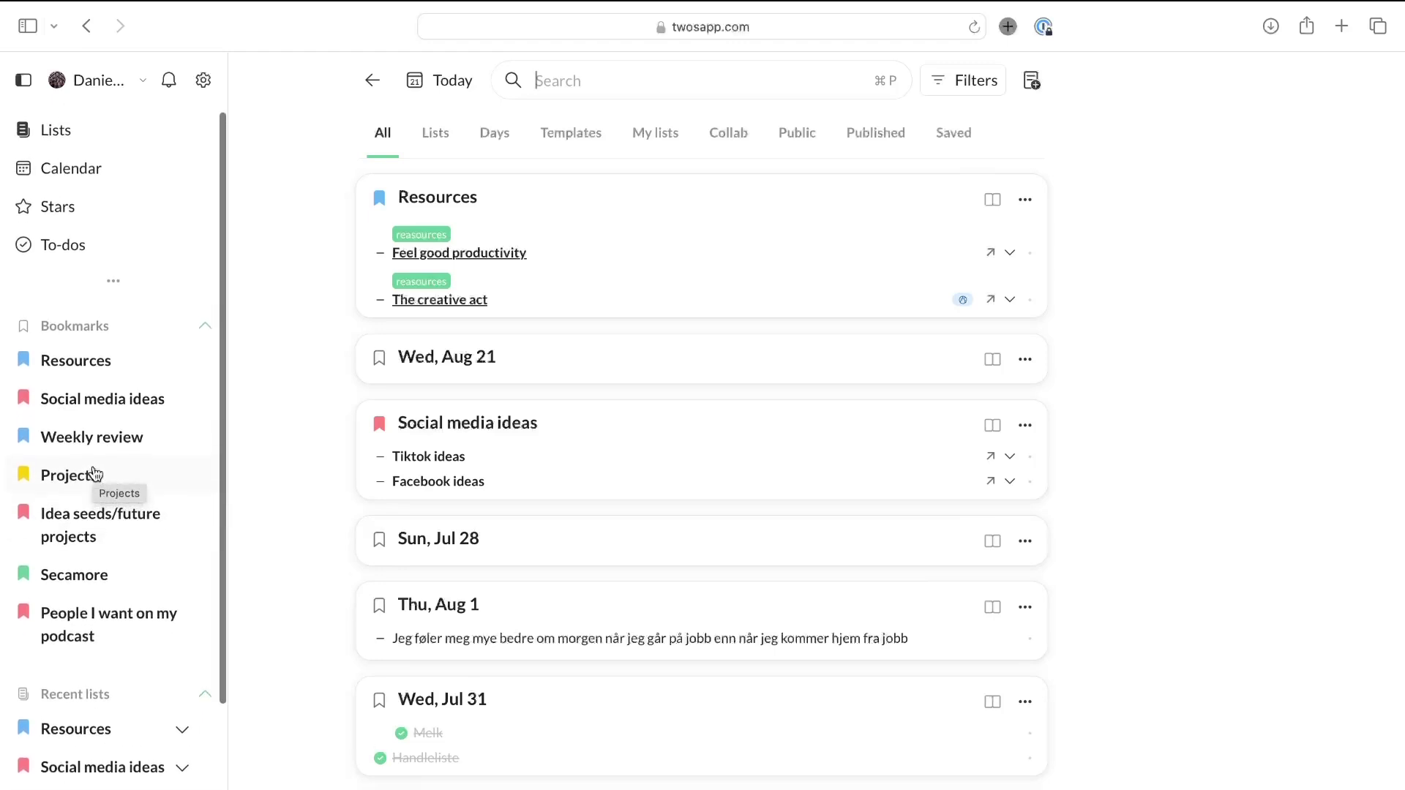
# Open the Social media ideas list and expand its Youtube ideas sublist of video topics
pyautogui.click(114, 401)
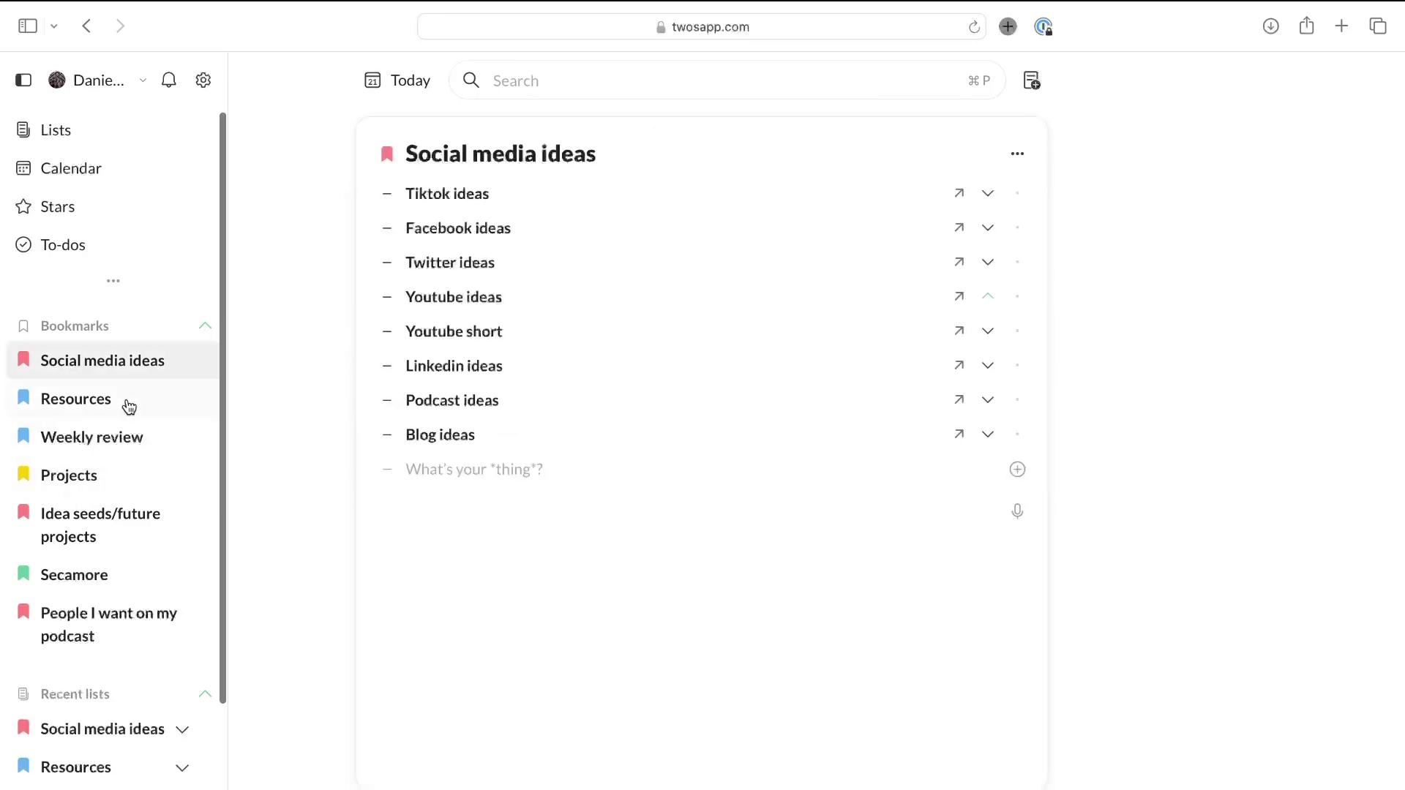
pyautogui.click(708, 308)
pyautogui.scroll(-10, 668, 508)
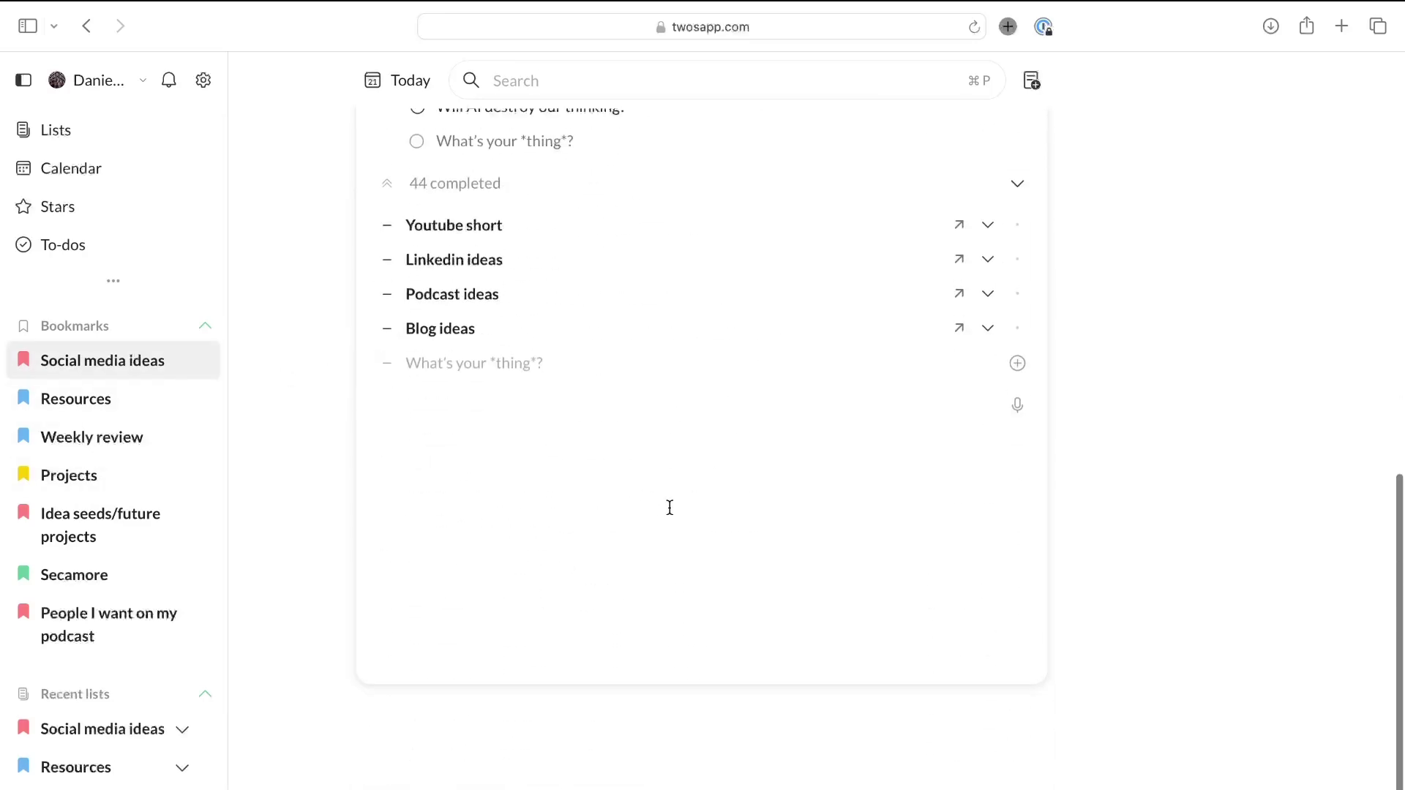
pyautogui.scroll(2, 670, 508)
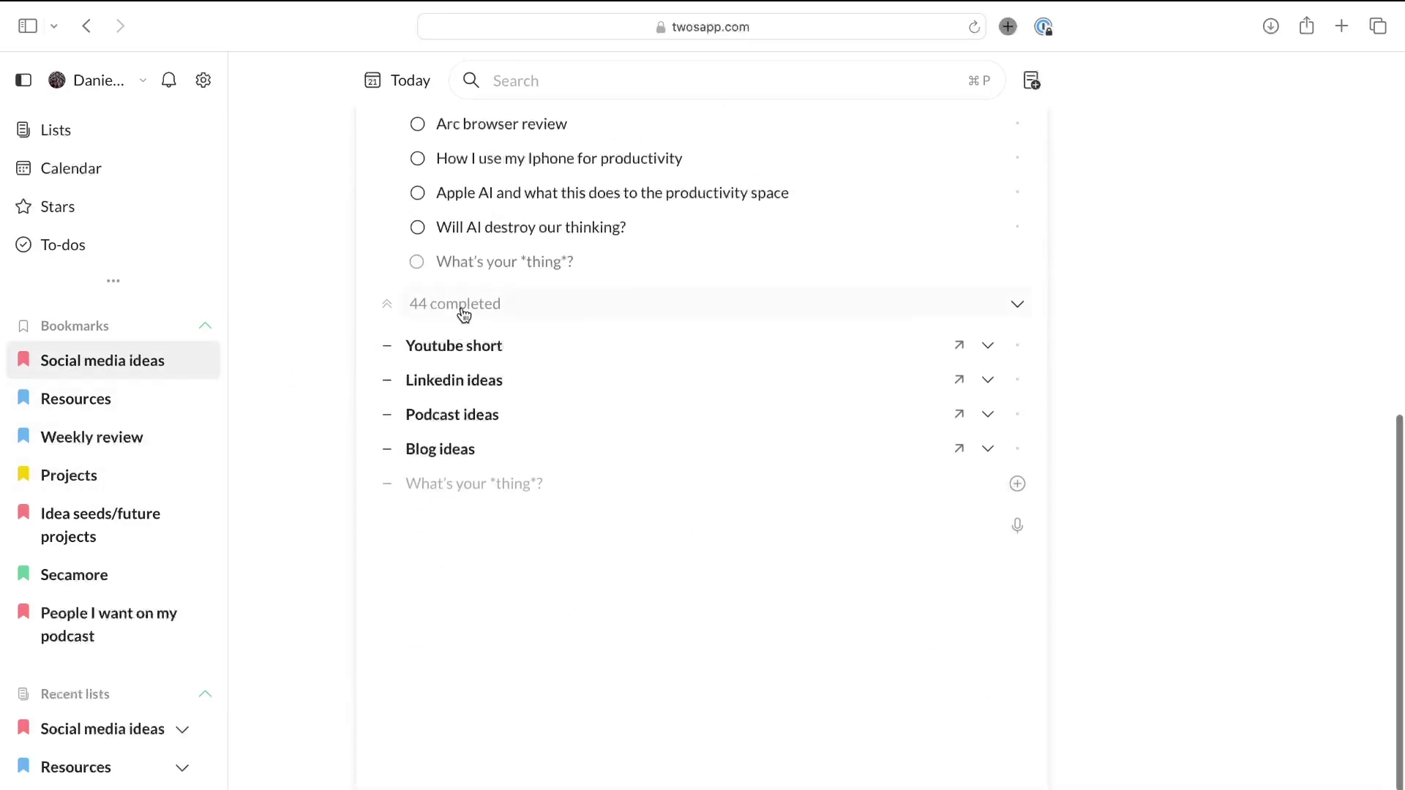
pyautogui.scroll(1, 464, 313)
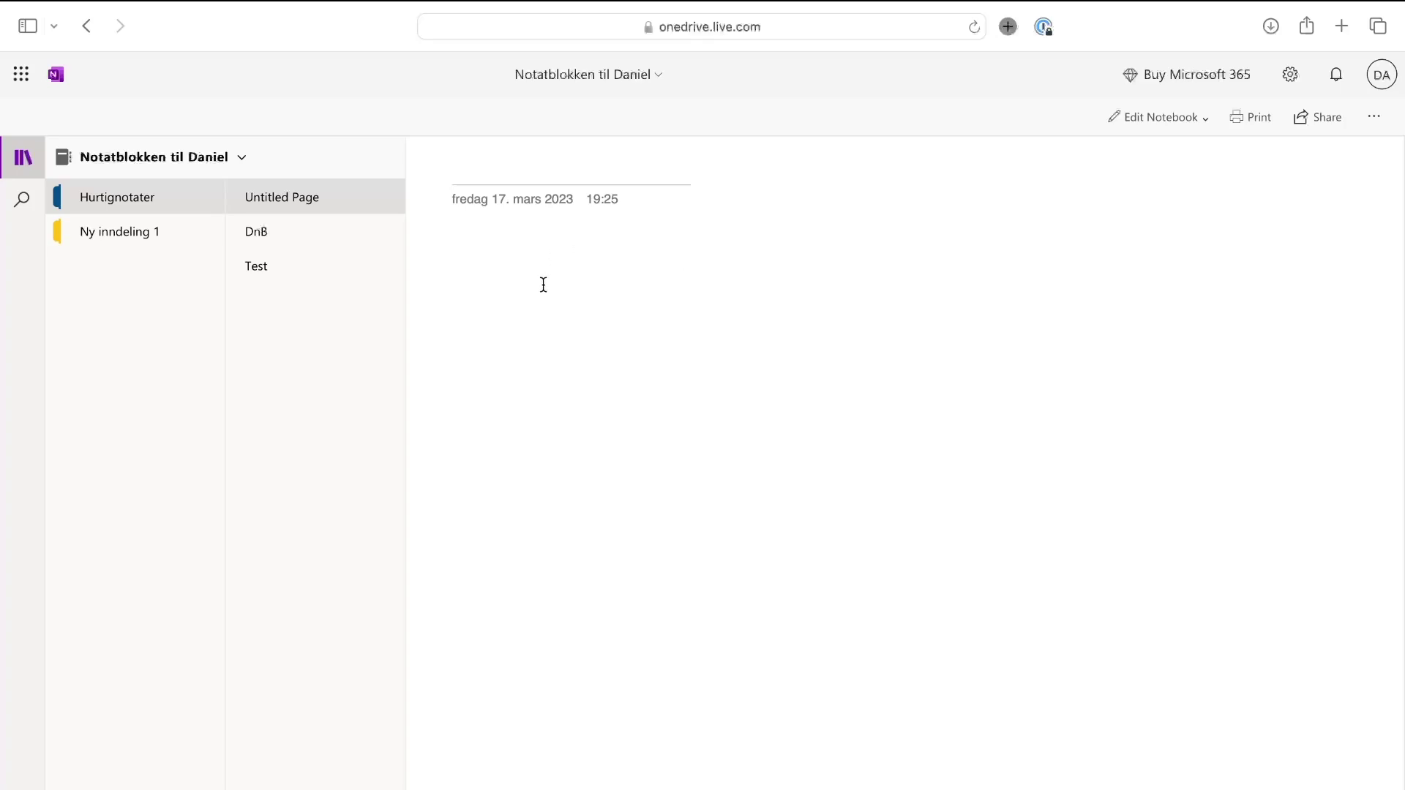
pyautogui.scroll(-1, 553, 353)
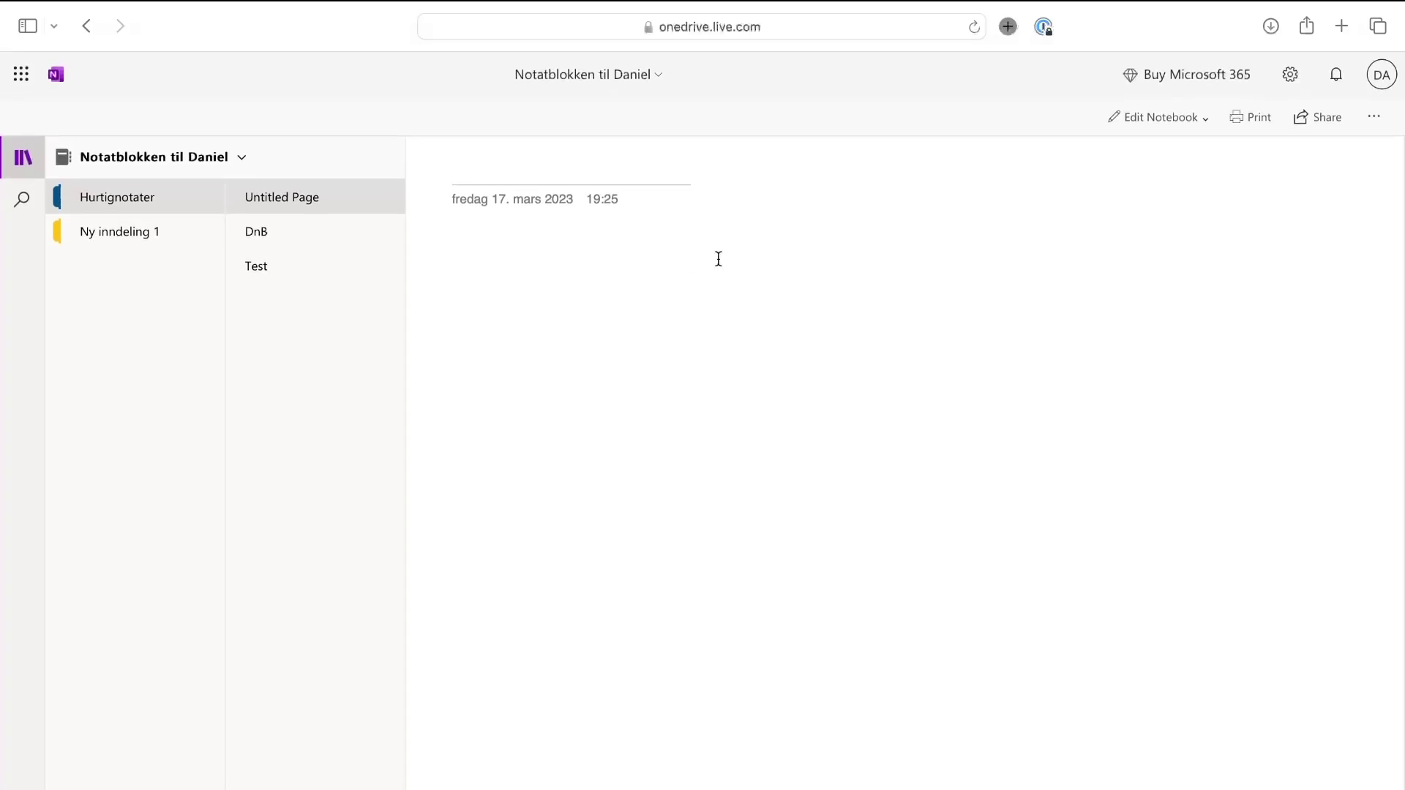